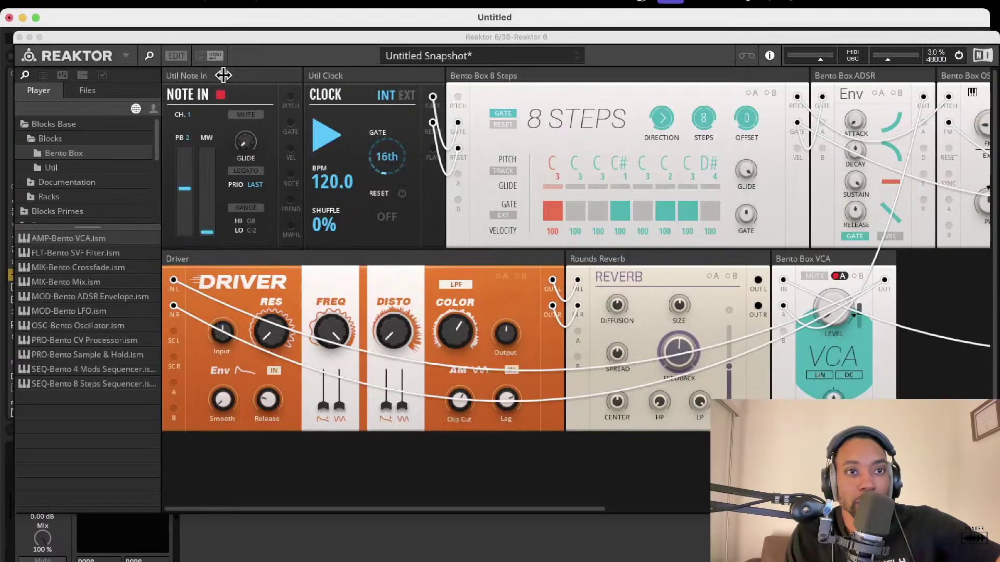
Step: Create a new ensemble without saving the changes to the current one, and turn on edit mode
left_click(19, 37)
left_click(43, 449)
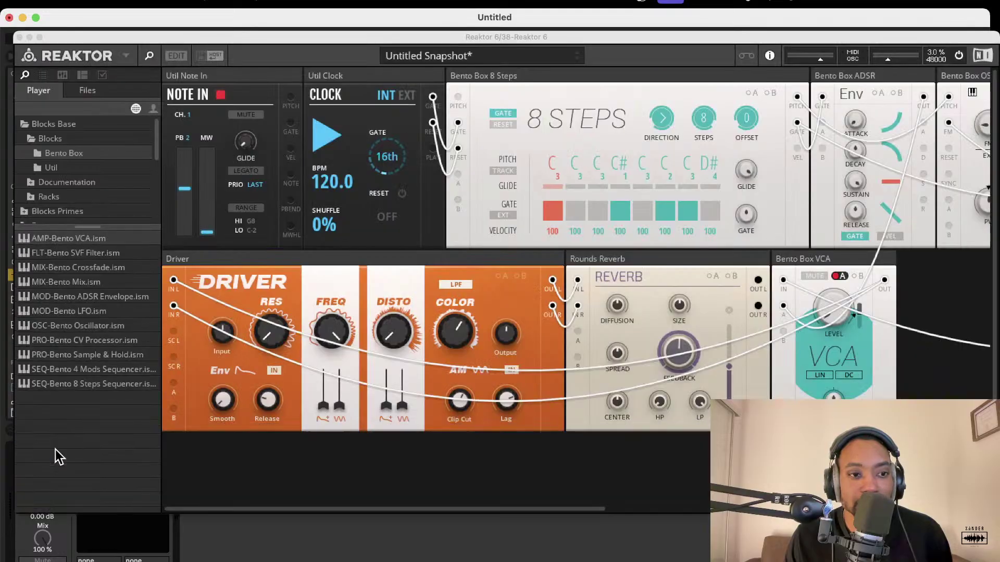
left_click(126, 56)
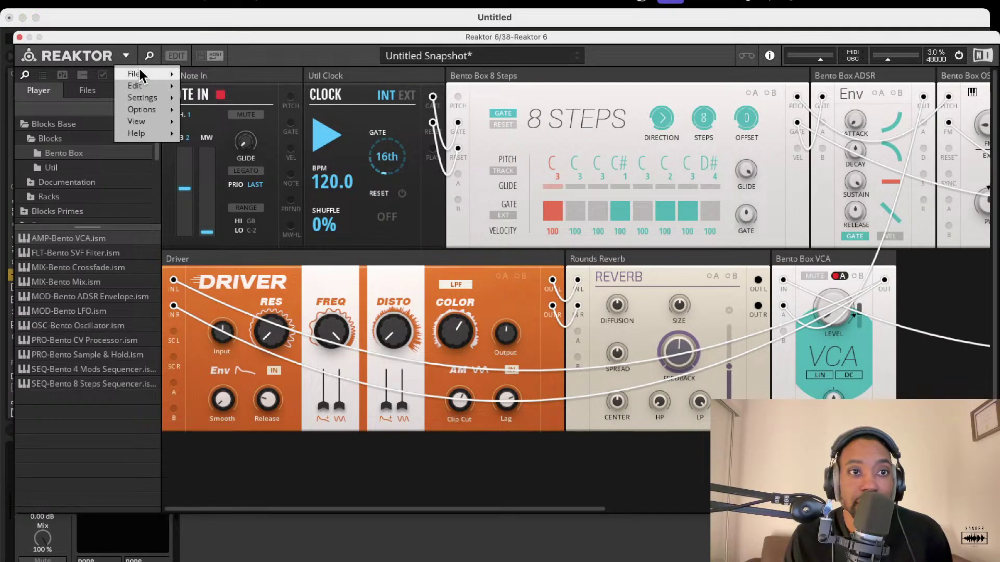
mouse_move(151, 73)
left_click(252, 78)
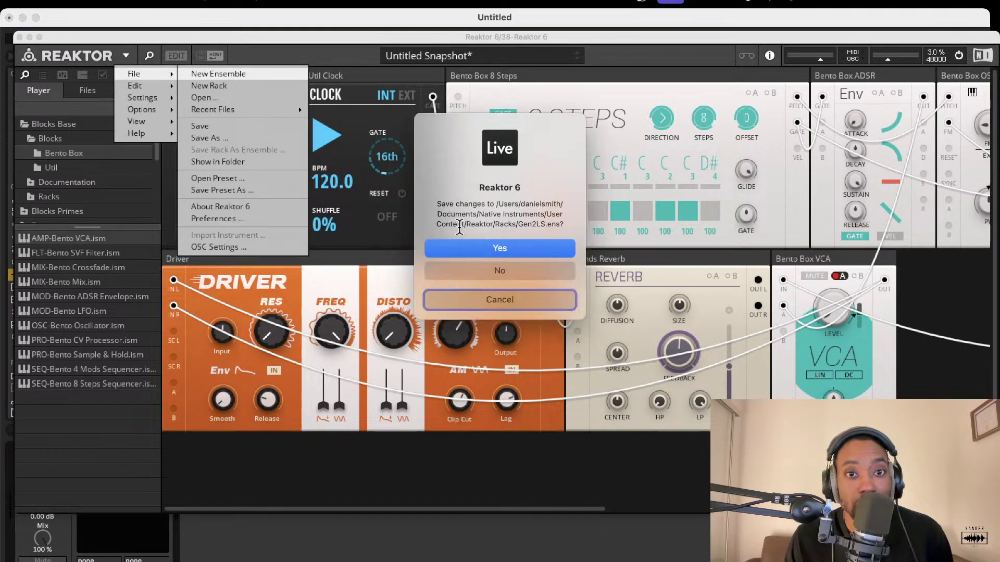
left_click(478, 270)
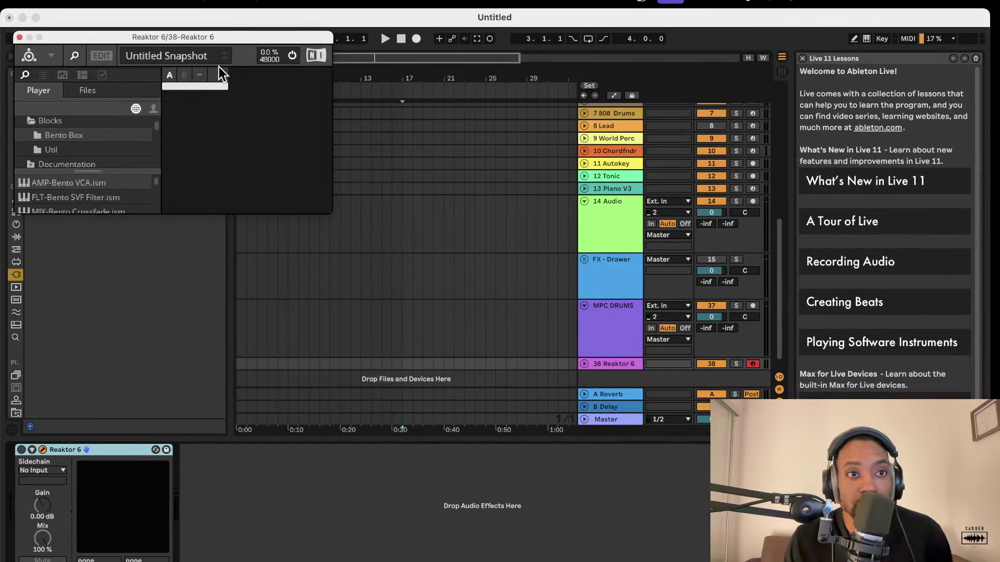
left_click(101, 56)
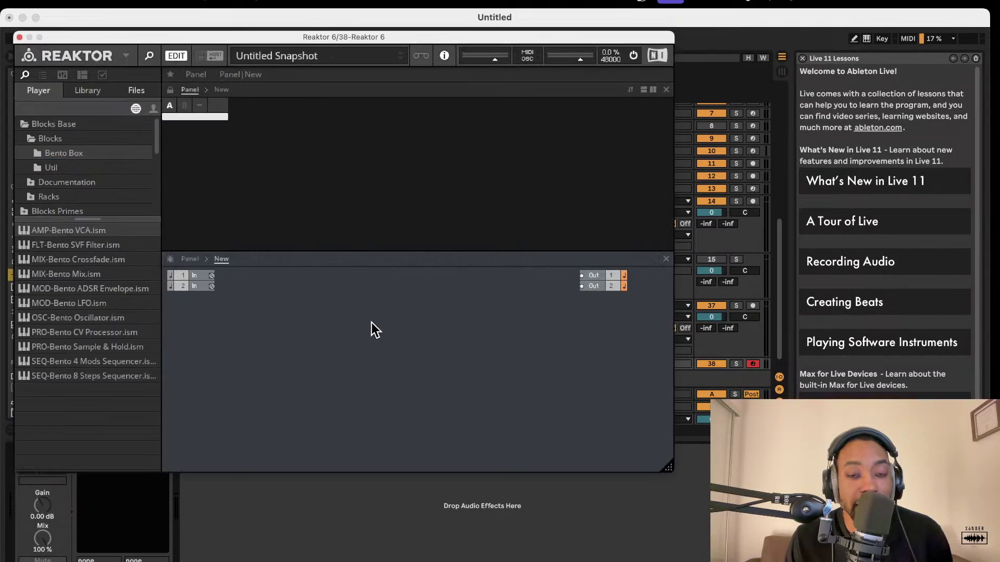
Step: Reposition the Reaktor window over the Live set so that its panel and structure areas are both in view
left_click_drag(224, 37, 278, 88)
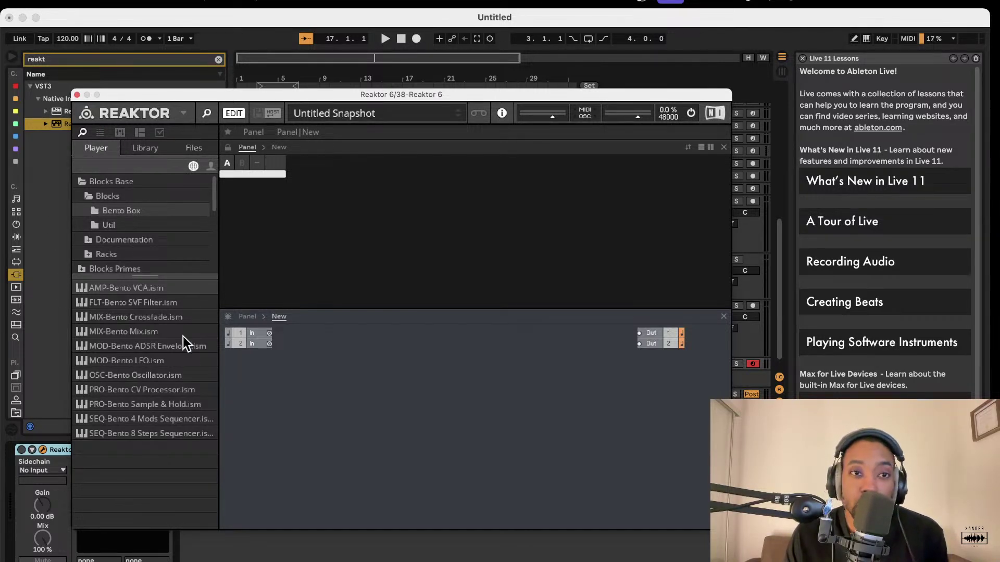
left_click_drag(731, 530, 775, 560)
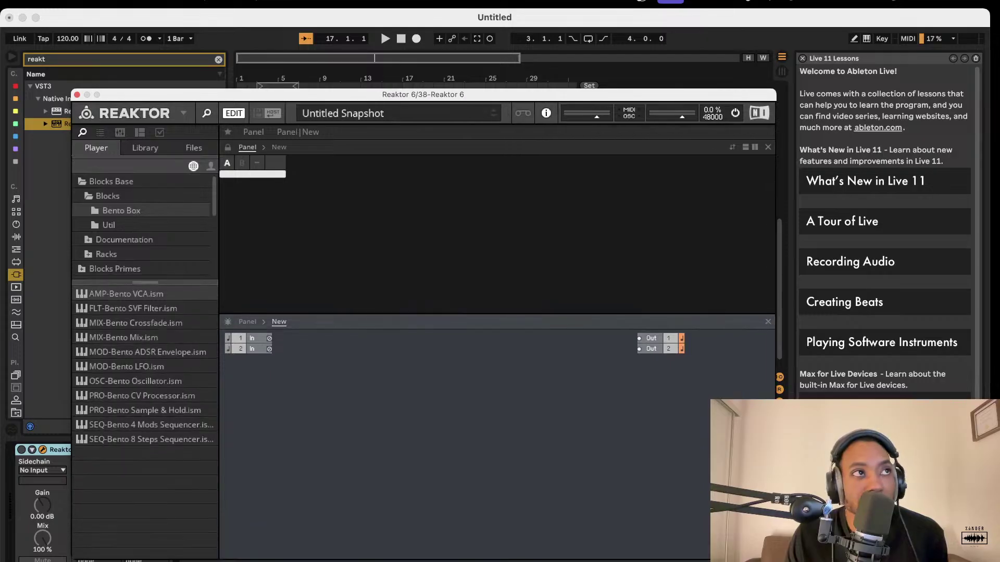
left_click_drag(395, 93, 355, 64)
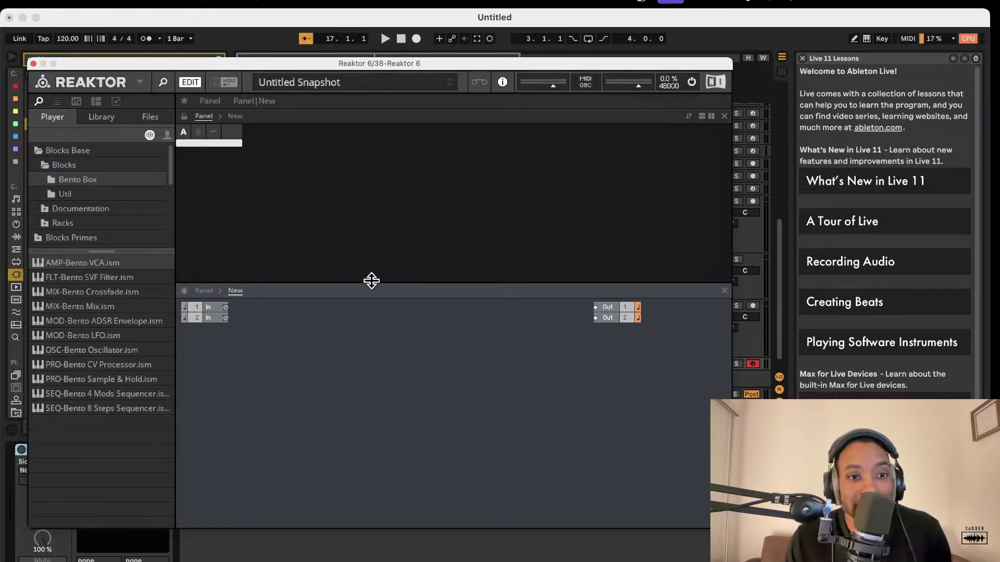
Step: Add the Bento LFO, Bento ADSR Envelope and Bento VCA blocks from the Bento Box folder to the structure
left_click(96, 118)
left_click(60, 113)
left_click(87, 116)
left_click(58, 116)
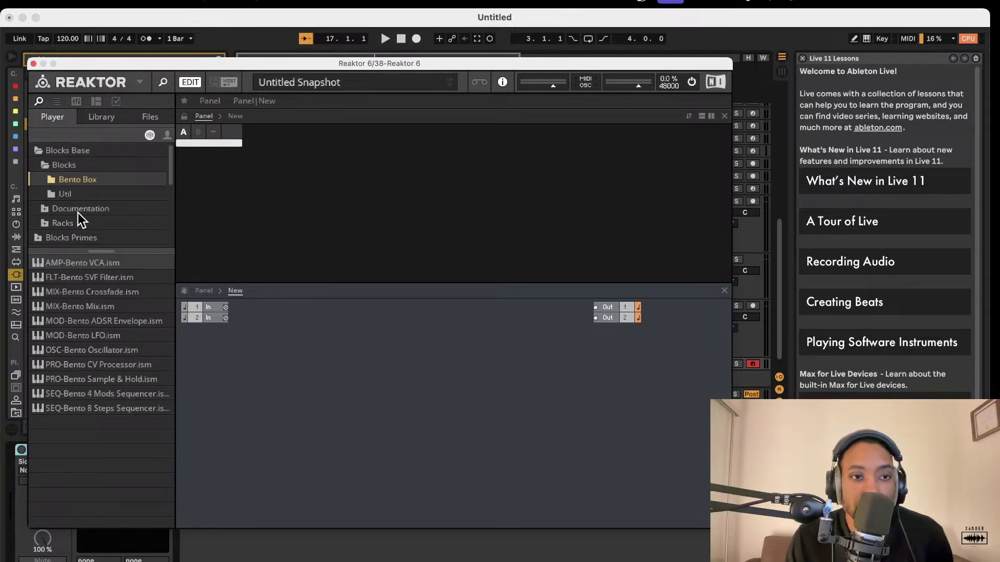
left_click(69, 193)
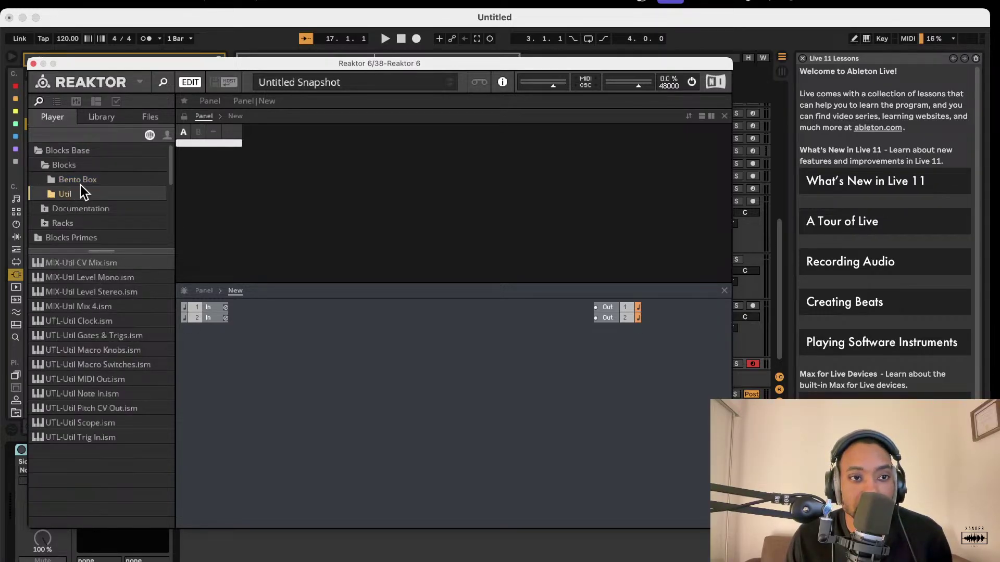
left_click(79, 180)
left_click_drag(117, 340, 401, 390)
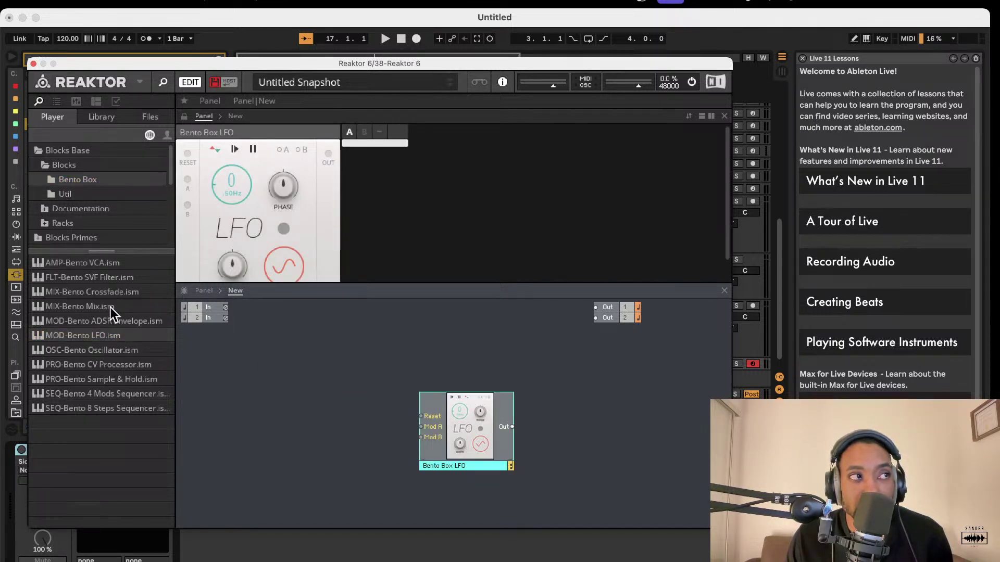
left_click_drag(104, 321, 375, 355)
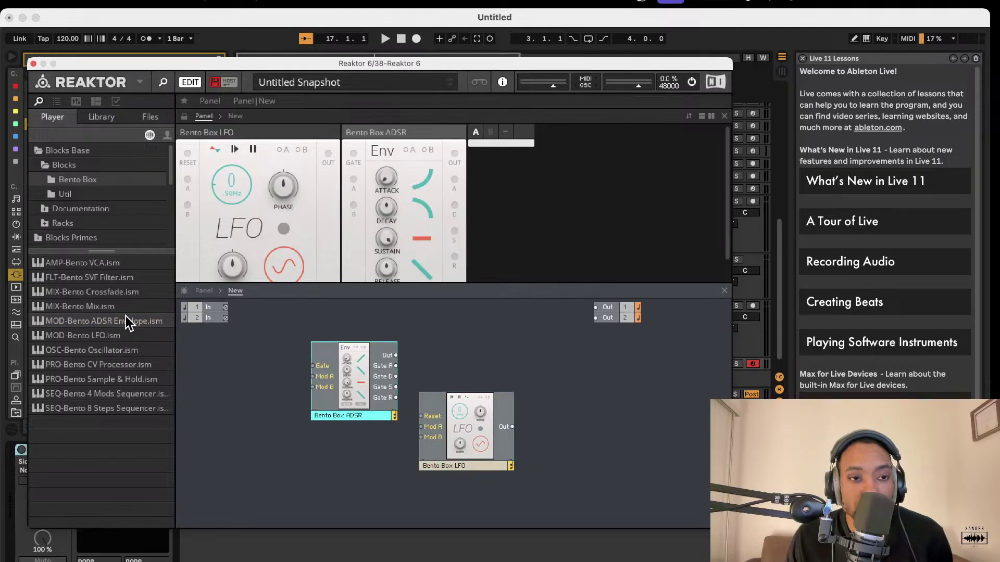
left_click_drag(97, 268, 471, 365)
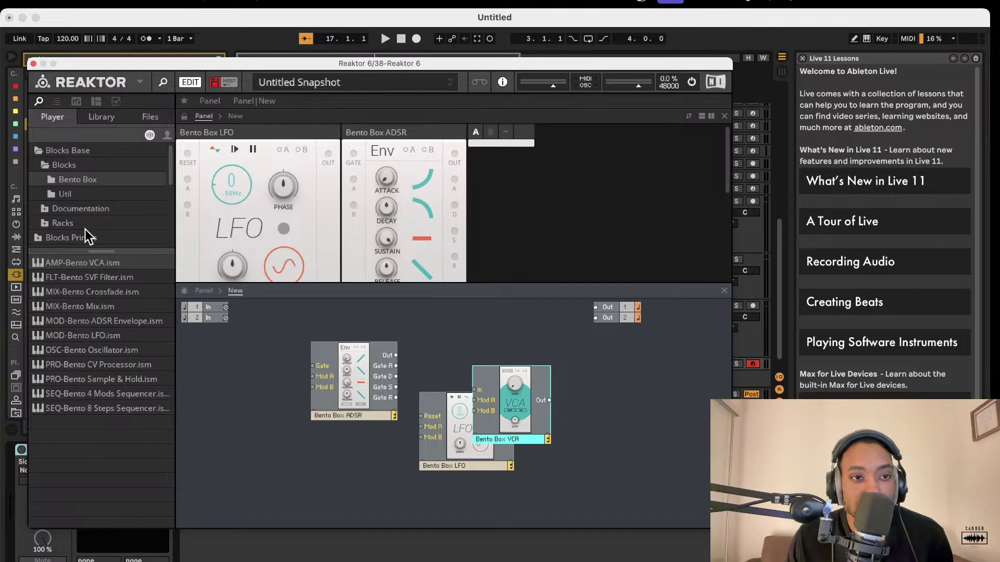
Step: Add the Util Mix 4 block from the Util folder to the structure, beside the VCA
left_click(77, 194)
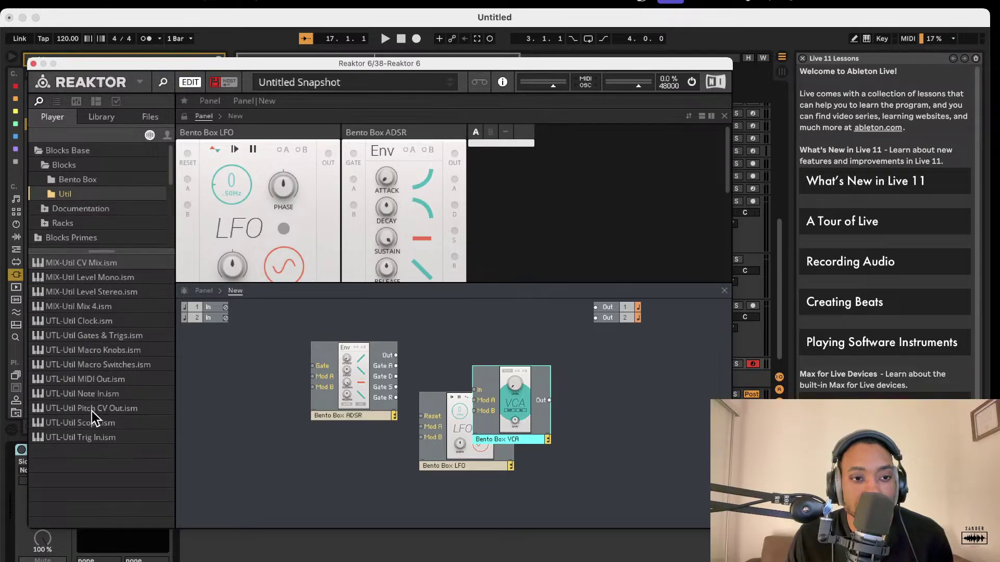
left_click(90, 183)
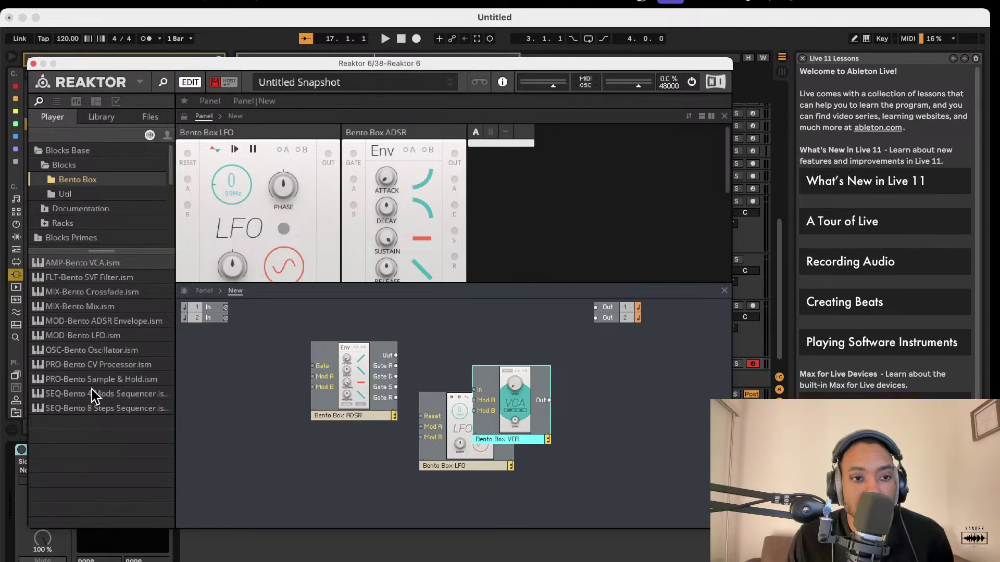
left_click(80, 196)
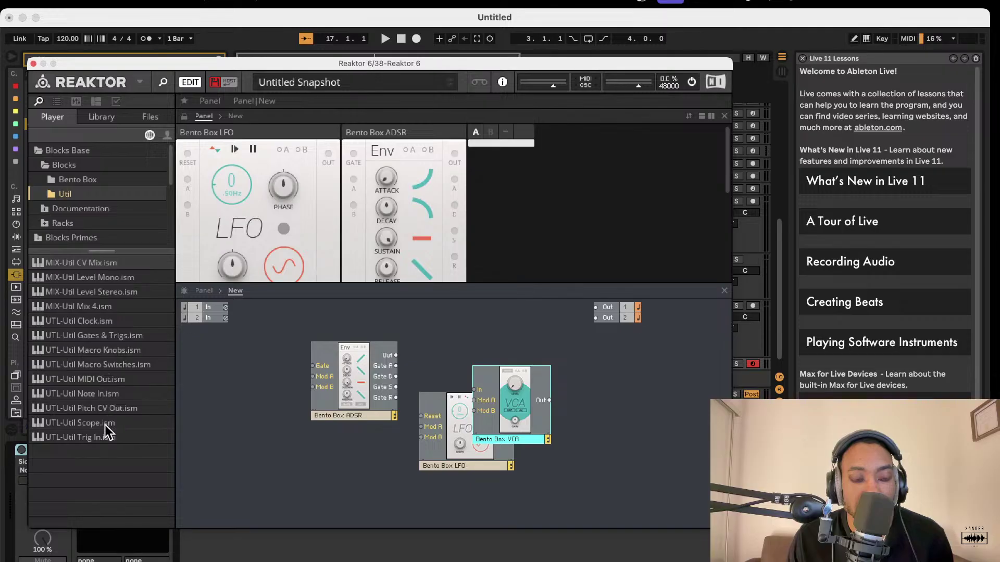
left_click_drag(90, 309, 627, 377)
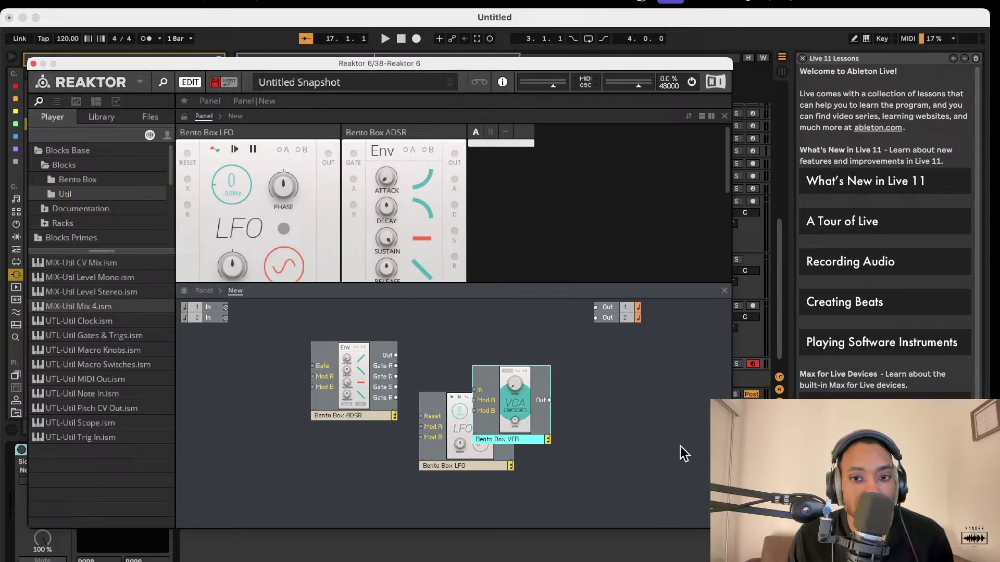
left_click_drag(680, 446, 672, 443)
scroll(626, 418, "right", 2)
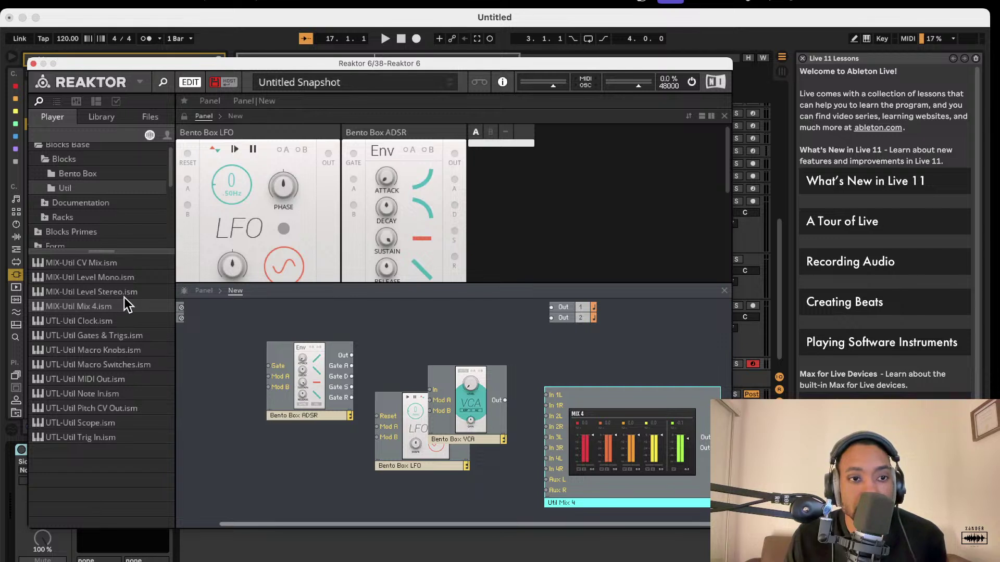
Step: Add the Bento SVF Filter to the structure and spread the LFO, ADSR and VCA blocks apart
left_click(83, 174)
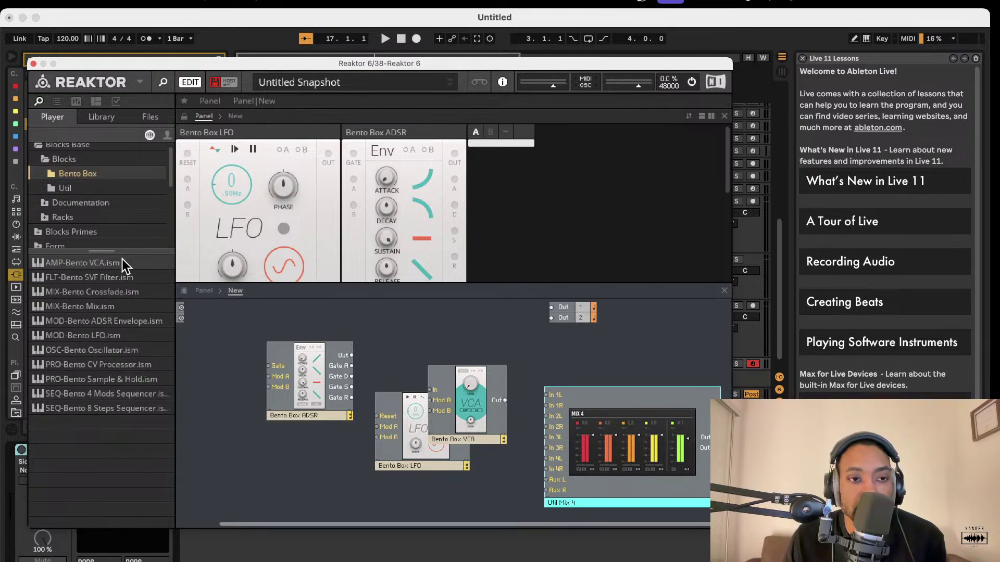
left_click_drag(409, 441, 394, 461)
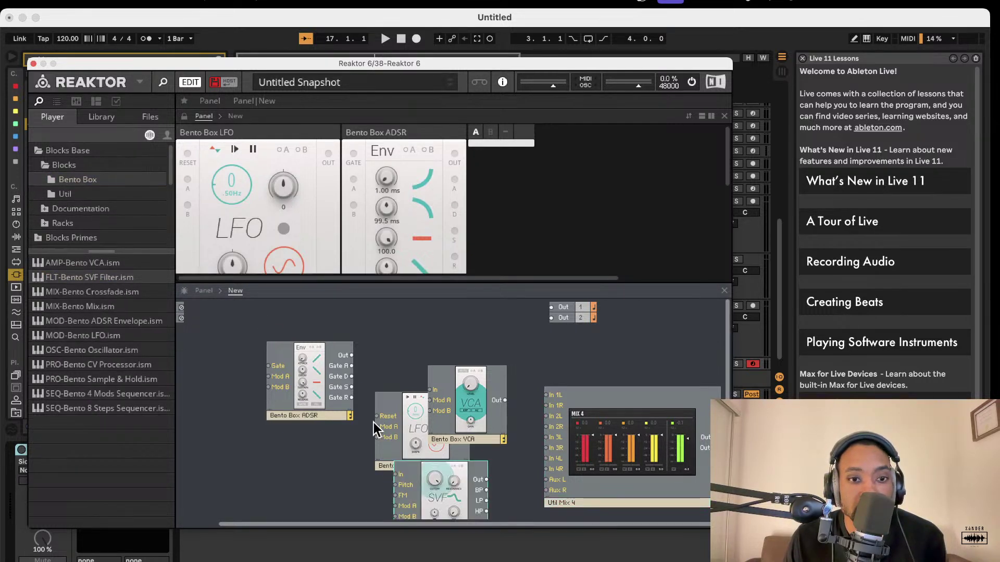
left_click_drag(383, 425, 320, 404)
left_click_drag(454, 395, 396, 393)
left_click_drag(288, 370, 264, 357)
left_click_drag(385, 380, 491, 344)
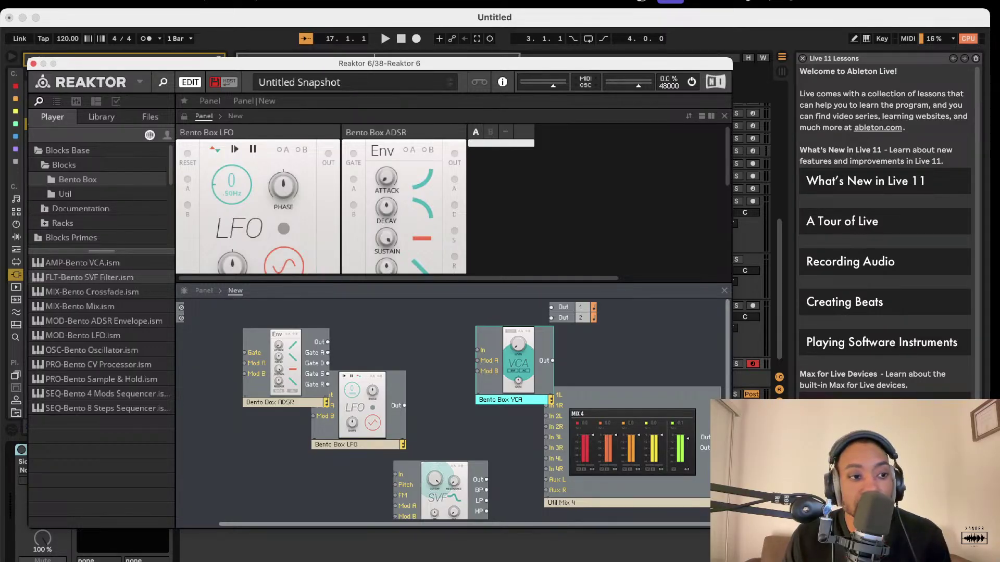
Step: Import the Soup instrument and noise.ism into the structure, and delete the Soup block
key("super+alt+p")
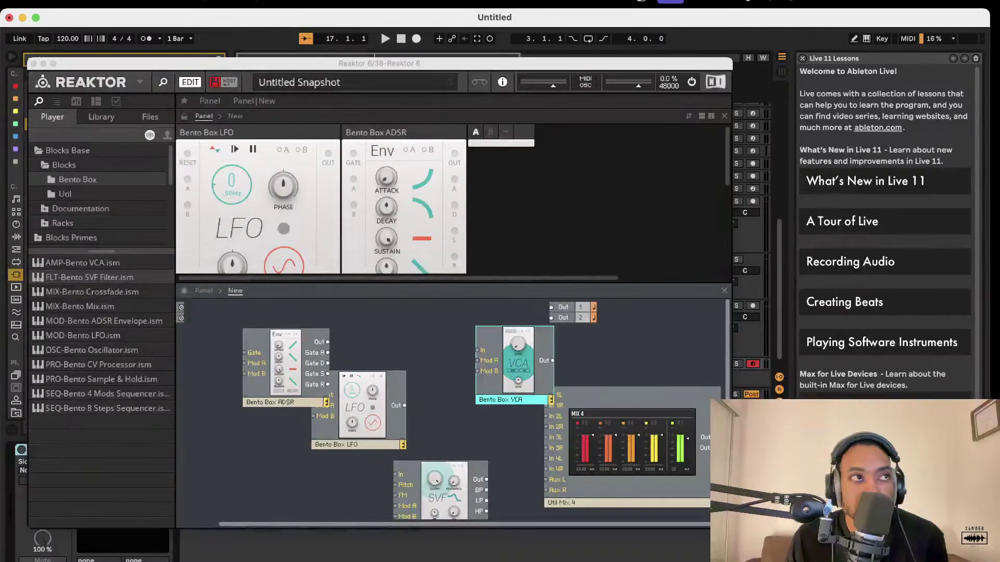
left_click_drag(258, 521, 261, 473)
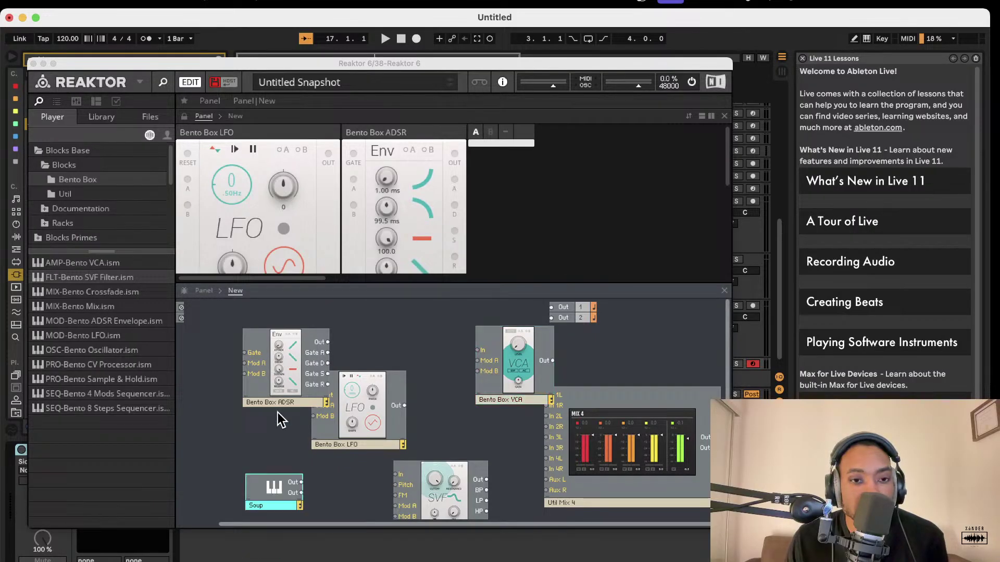
scroll(281, 427, "down", 1)
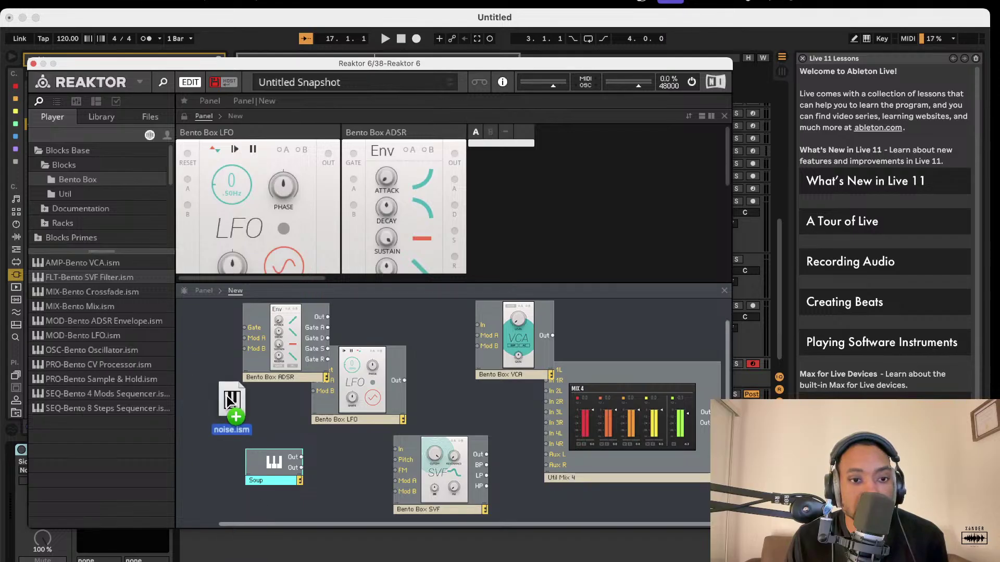
left_click_drag(288, 449, 236, 432)
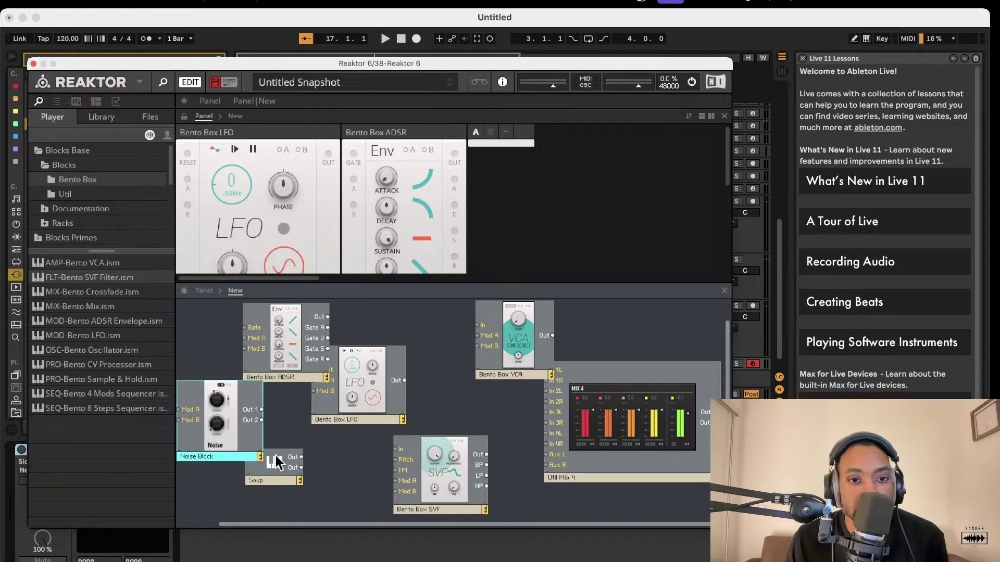
left_click_drag(282, 468, 282, 465)
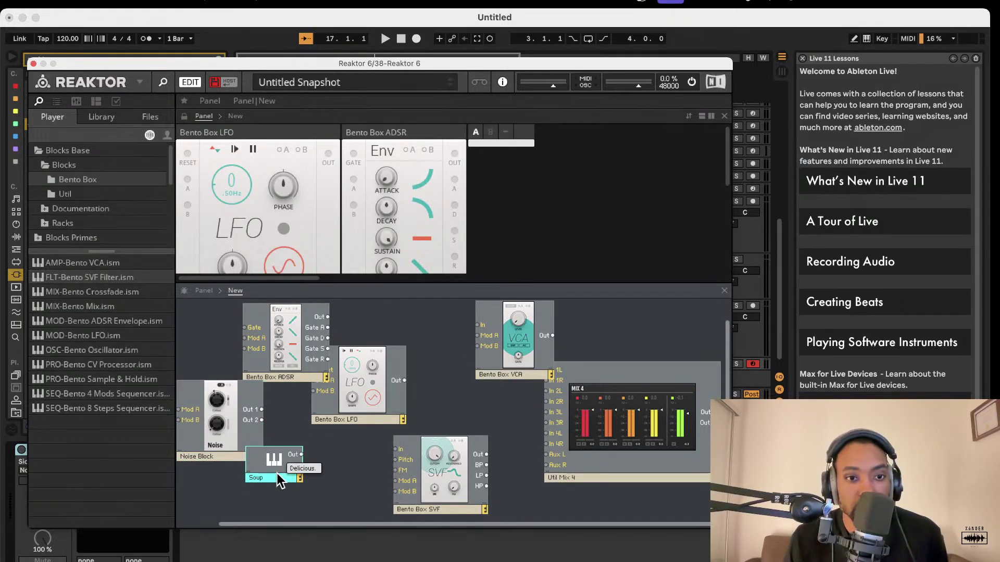
key("Delete")
Step: Stack the Noise Block and VCA above the SVF filter, and move the LFO beneath the ADSR
scroll(298, 444, "left", 2)
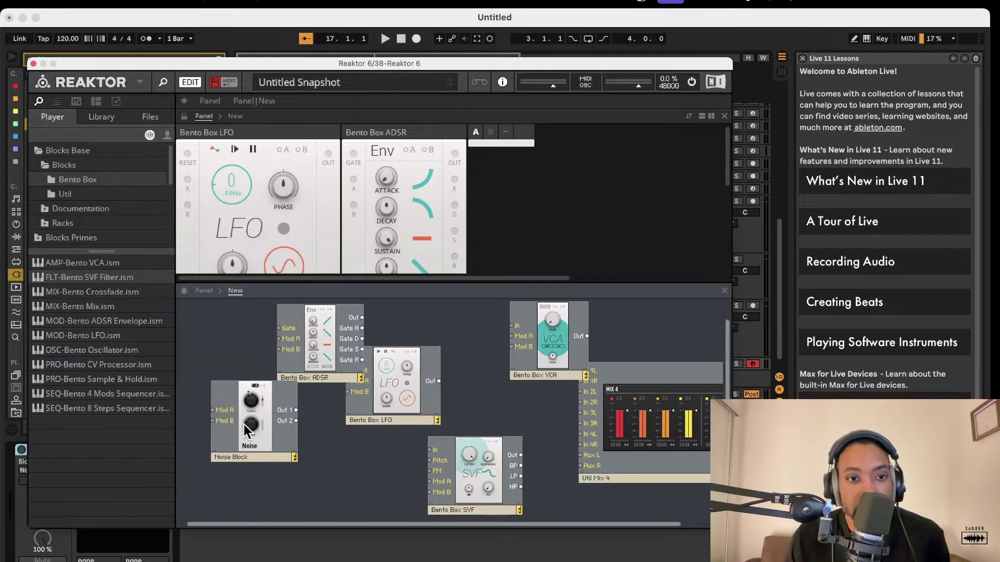
scroll(243, 427, "up", 2)
left_click_drag(243, 427, 331, 442)
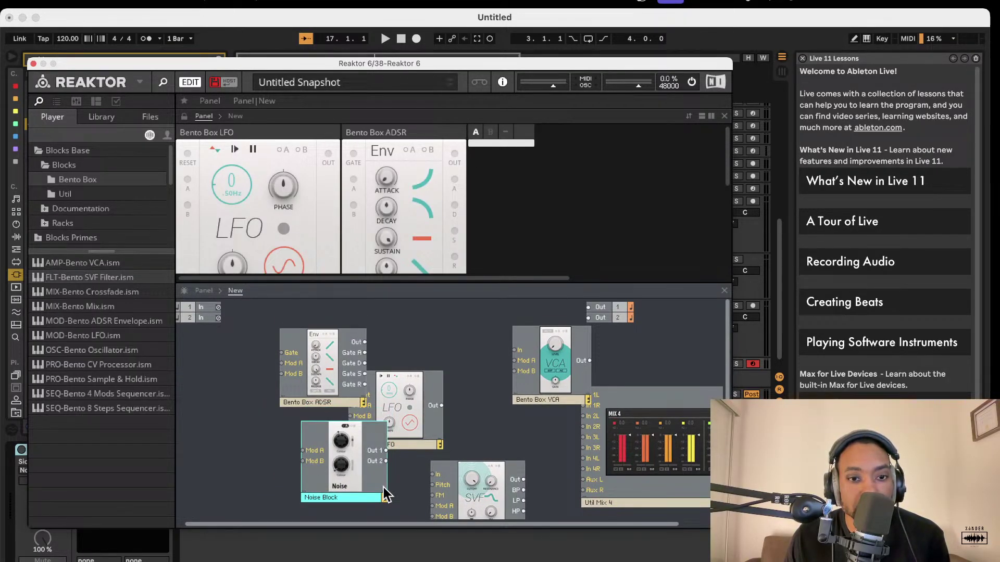
left_click_drag(378, 463, 494, 429)
left_click_drag(407, 377, 354, 392)
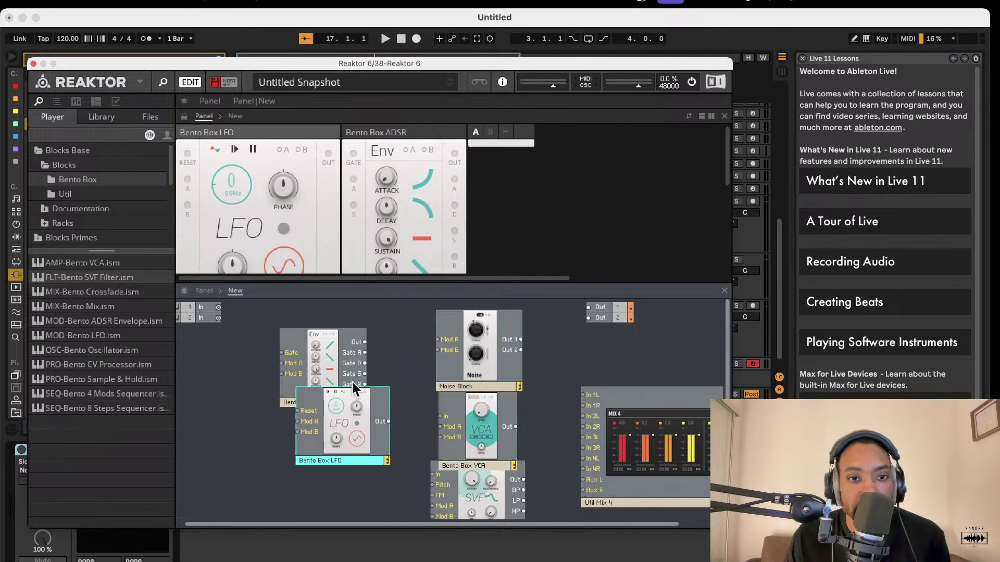
Step: Move the Noise Block to the left of the ADSR and connect its Out 1 to the ADSR's Gate input
left_click_drag(482, 351, 305, 355)
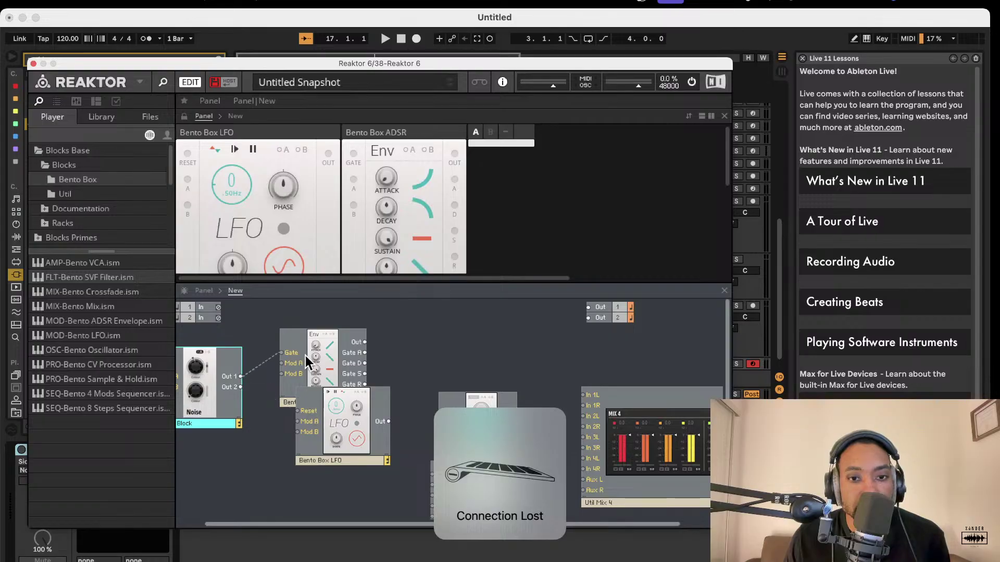
left_click(268, 359)
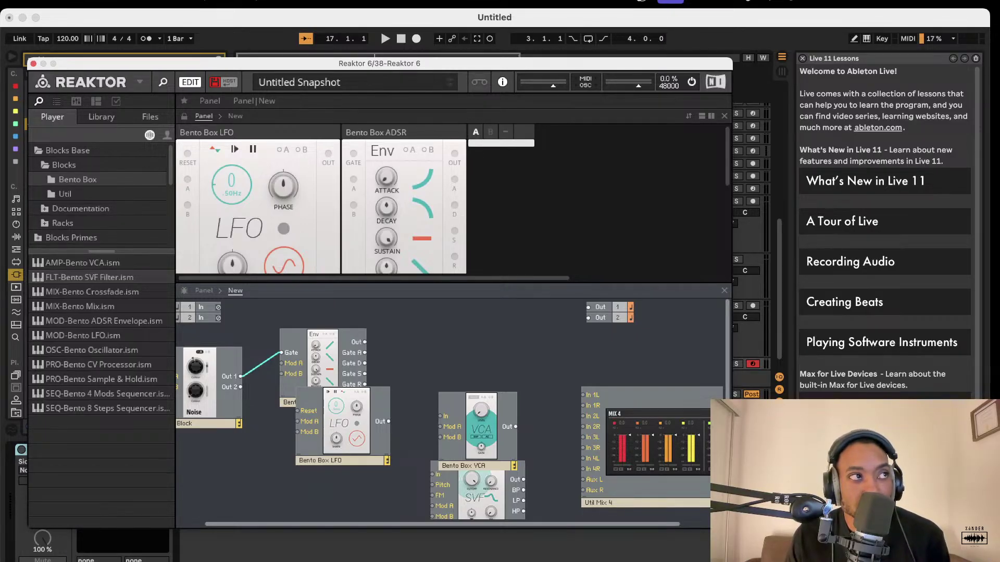
scroll(271, 383, "left", 2)
left_click(226, 388)
left_click_drag(226, 389, 228, 394)
left_click(487, 348)
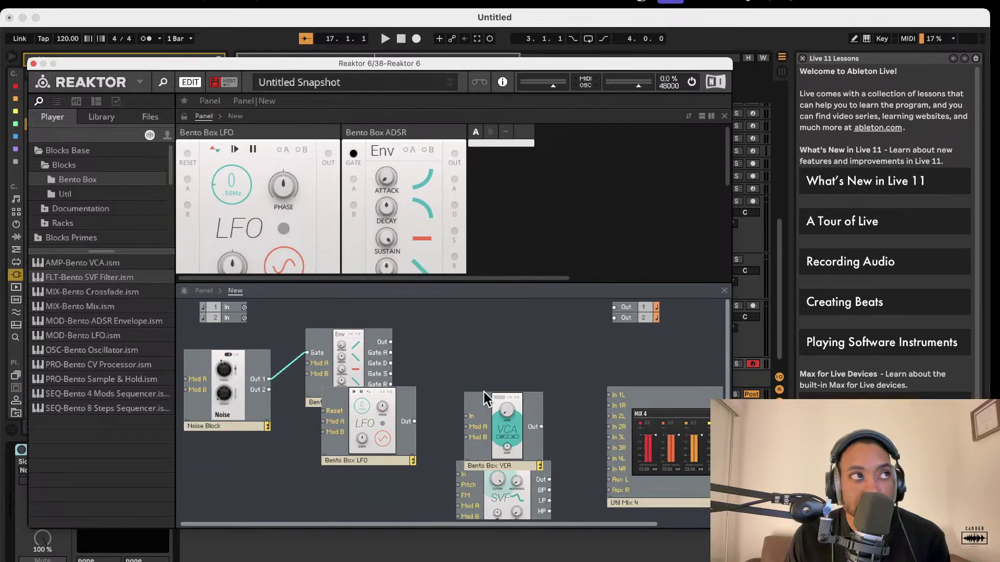
Step: Swap the positions of the panel and structure views, and swap them back
mouse_move(483, 392)
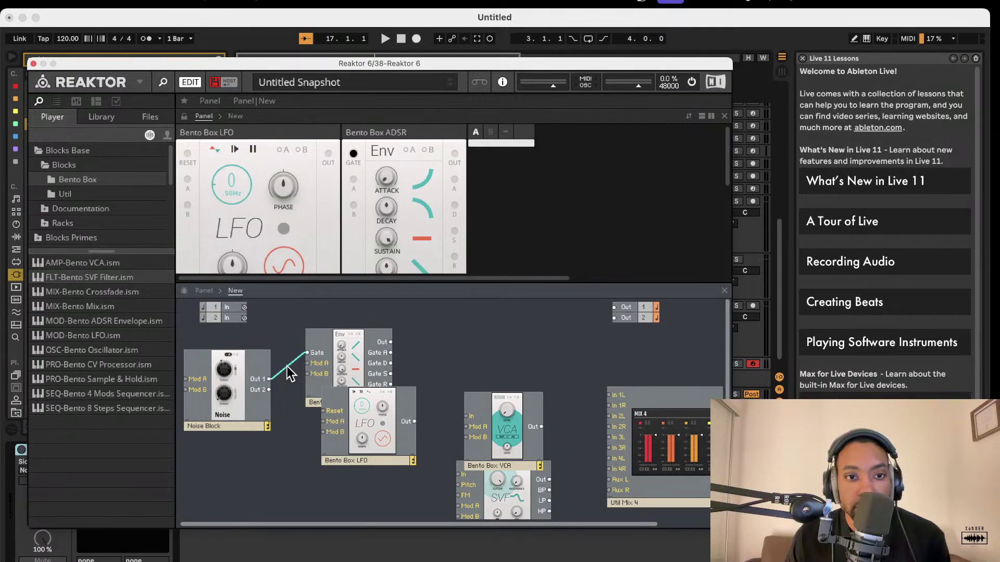
key("x")
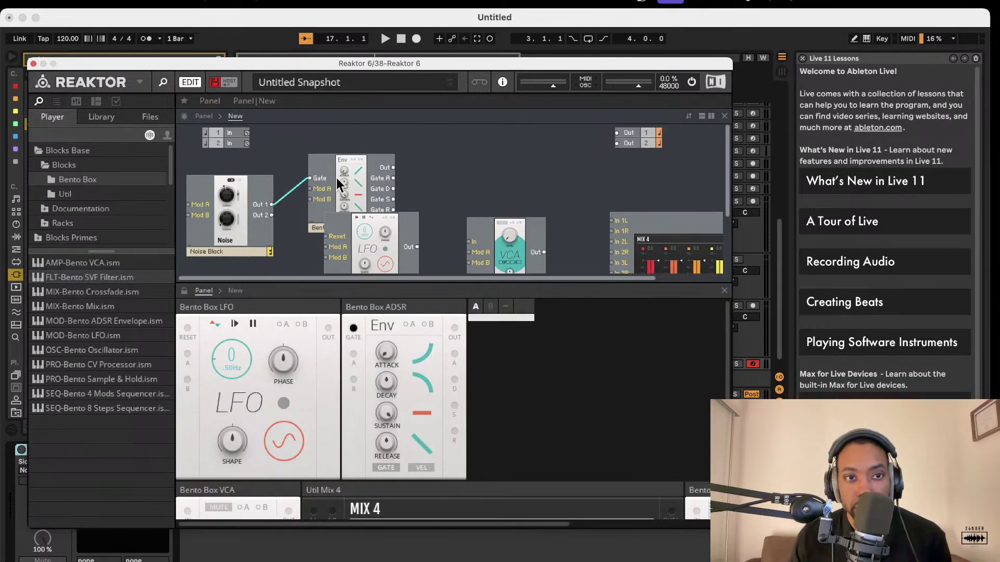
left_click(689, 115)
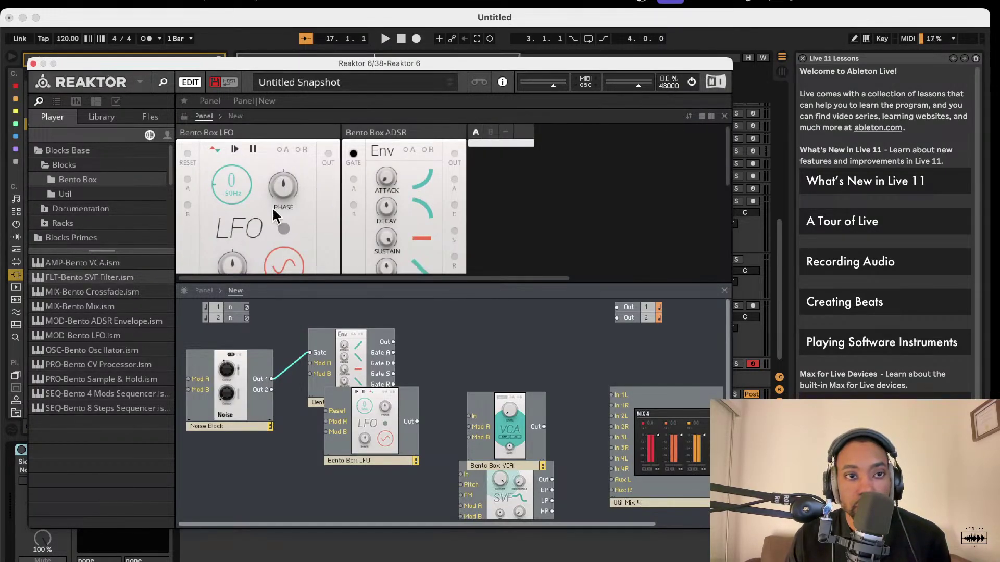
Step: Enlarge the Reaktor window and delete the connection between the Noise Block's Out 1 and the ADSR's Gate
left_click_drag(733, 529, 774, 547)
left_click_drag(405, 452, 402, 446)
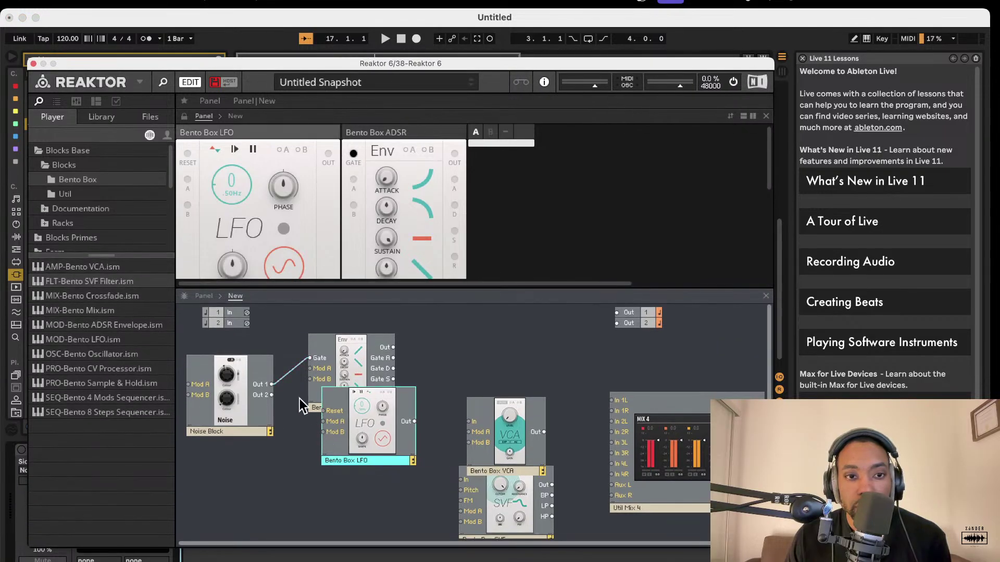
left_click(293, 370)
key("BackSpace")
Step: Add MIX-Bento Mix beside the Noise Block and shift the ADSR and LFO to the right to make room
left_click_drag(90, 312, 266, 334)
left_click_drag(393, 368, 480, 369)
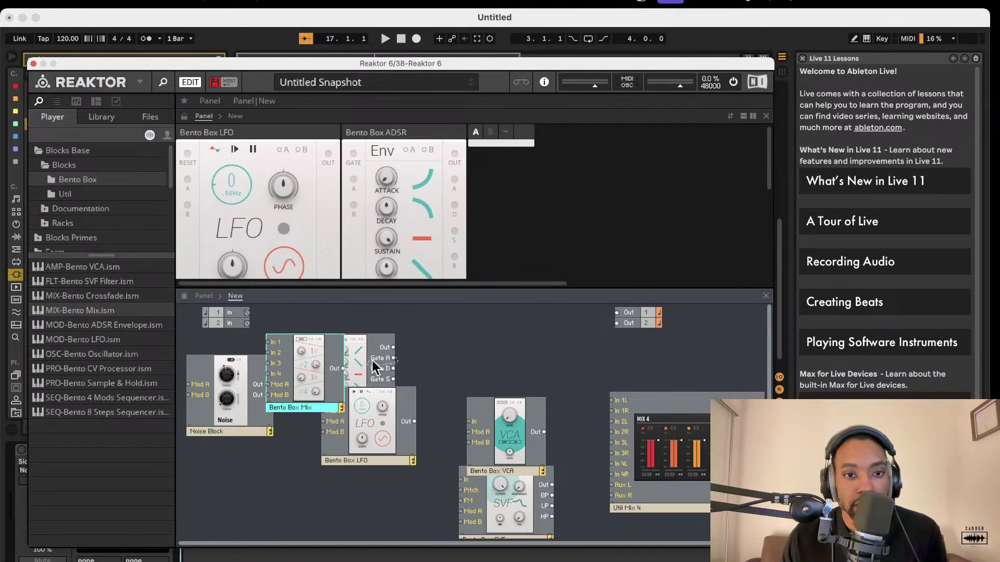
left_click_drag(371, 361, 463, 360)
left_click_drag(373, 410, 415, 415)
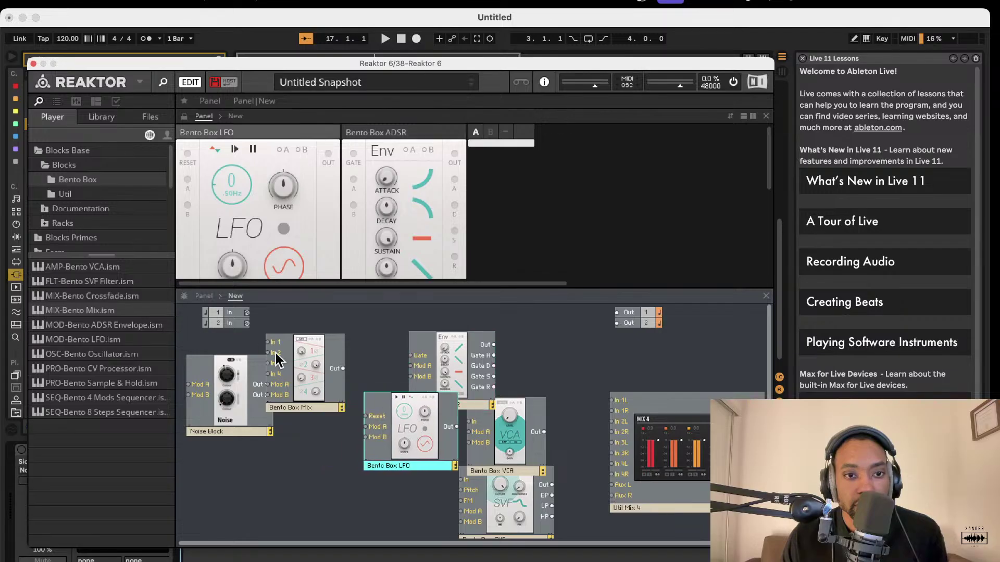
Step: Connect the Noise Block's Out 1 to Bento Mix In 1 and its Out to the SVF's In, rearranging the Mix, LFO and SVF blocks
left_click_drag(296, 359, 296, 376)
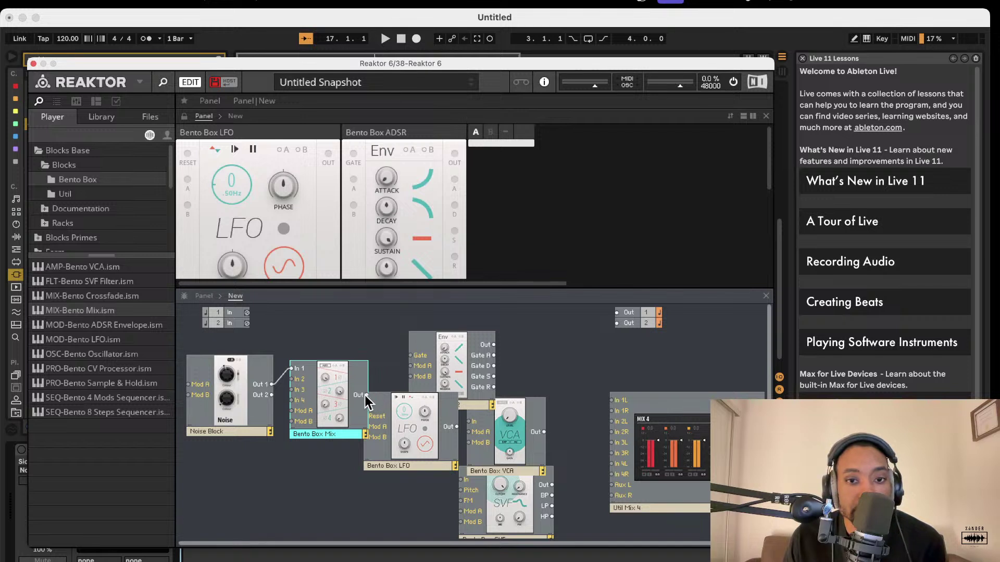
left_click_drag(410, 436, 355, 499)
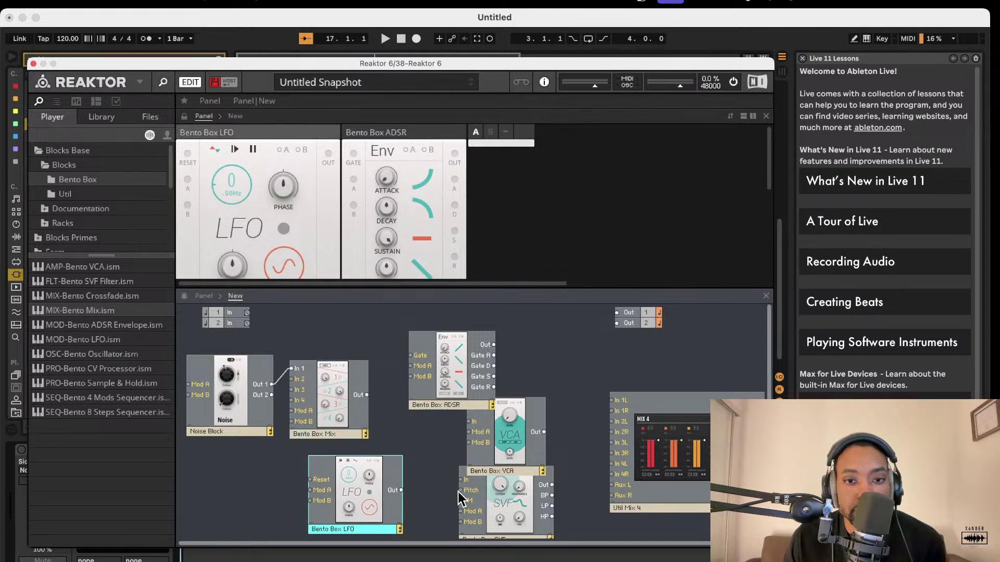
left_click_drag(498, 503, 446, 461)
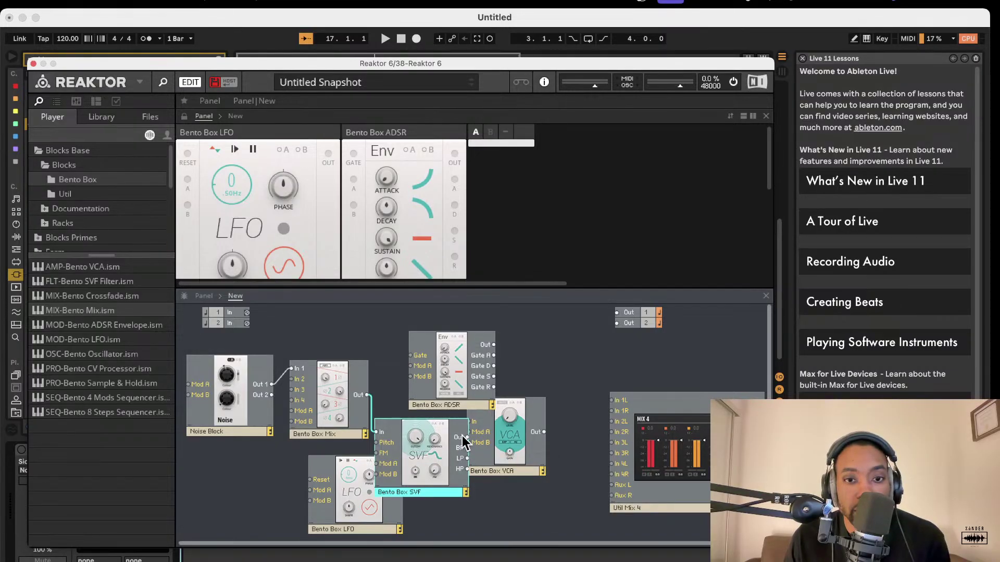
Step: Route the SVF's Out through the VCA into Util Mix 4's In 1L and 1R, and connect the mixer's outputs to Out 1 and Out 2
left_click_drag(502, 432, 617, 405)
left_click_drag(591, 444, 619, 409)
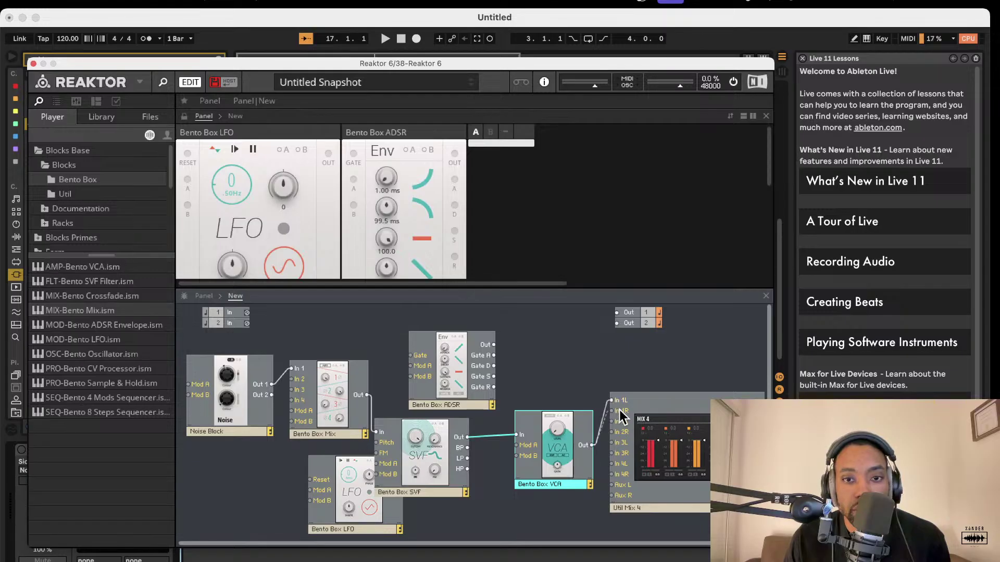
scroll(689, 400, "right", 2)
left_click_drag(749, 432, 535, 329)
scroll(740, 432, "up", 1)
scroll(741, 443, "right", 1)
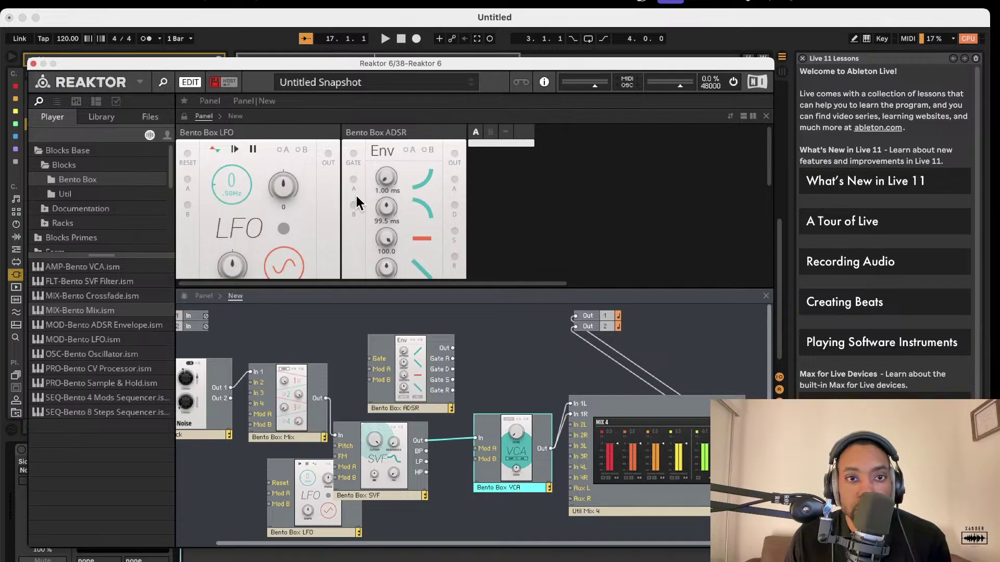
Step: Enlarge the panel view and shift the Reaktor window to the right, bringing the VCA and Mix 4 panels into view
left_click_drag(384, 287, 384, 329)
scroll(394, 218, "down", 1)
scroll(396, 236, "down", 5)
left_click_drag(239, 231, 354, 67)
scroll(364, 245, "up", 3)
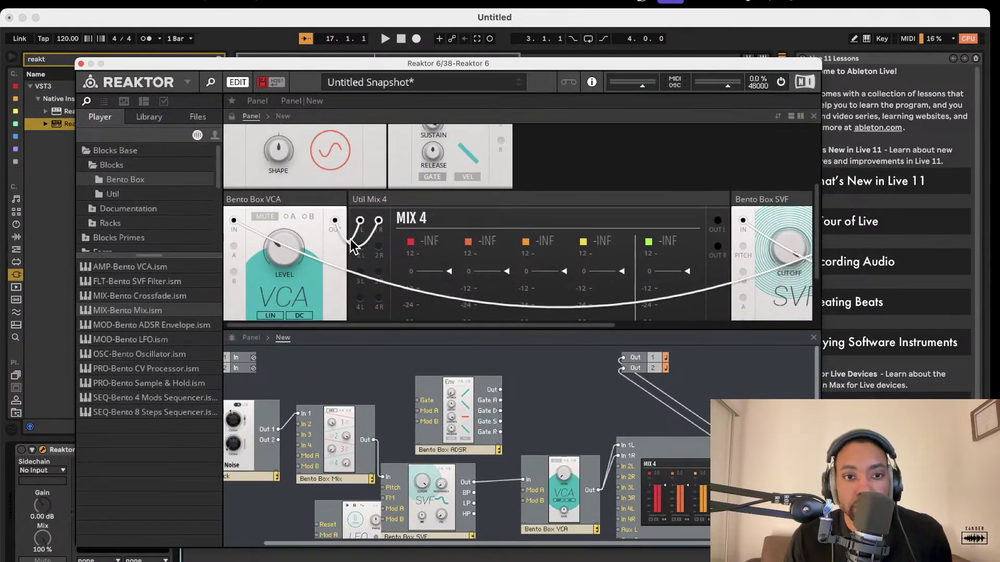
Step: Lower the Bento Box VCA's Level to about 17.9
scroll(367, 244, "down", 2)
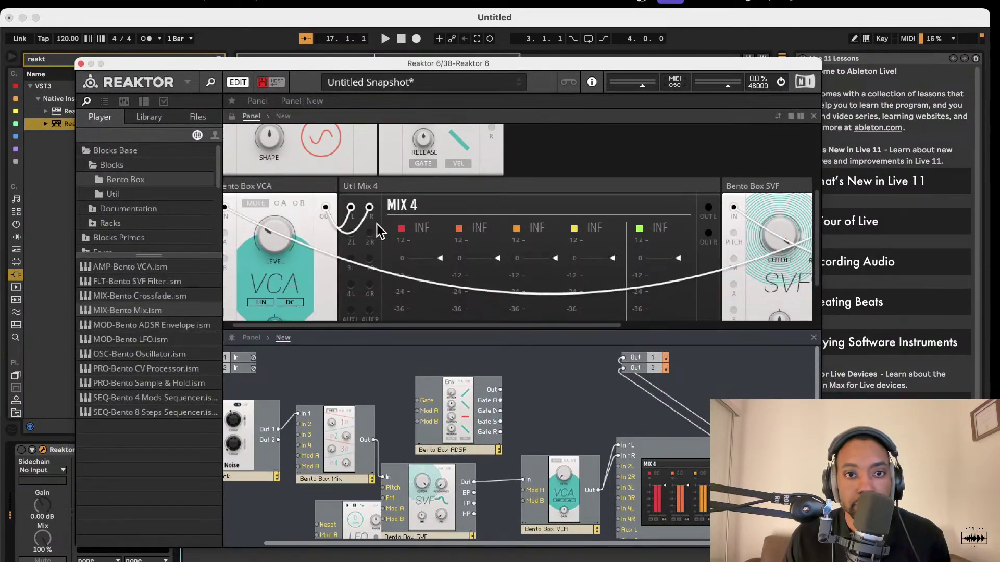
scroll(353, 224, "left", 1)
left_click_drag(298, 243, 301, 256)
scroll(409, 390, "left", 3)
scroll(408, 391, "down", 2)
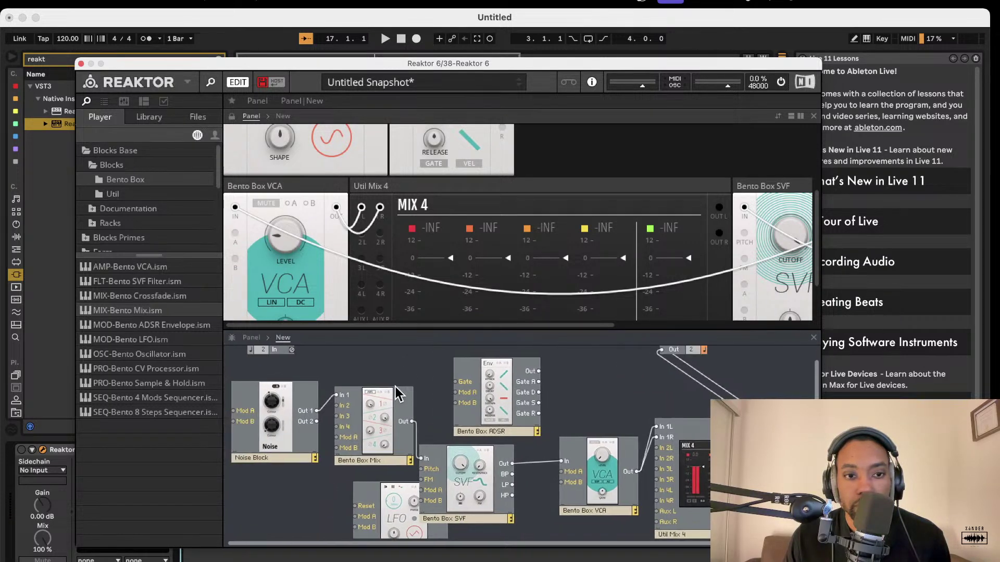
Step: Raise the channel 1 level on the Bento Box Mix panel
scroll(382, 241, "up", 3)
scroll(382, 248, "down", 5)
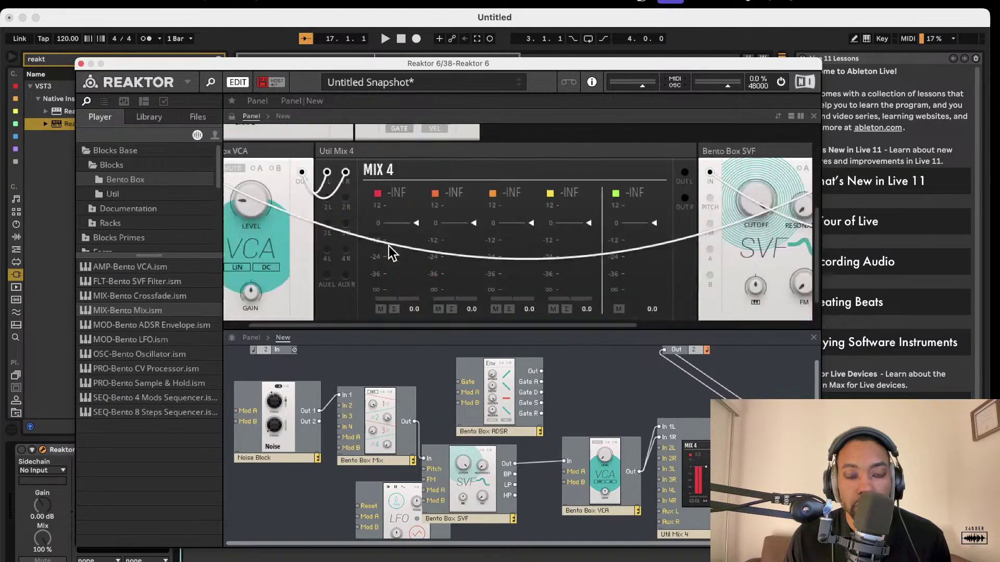
scroll(390, 247, "right", 6)
left_click_drag(728, 174, 716, 67)
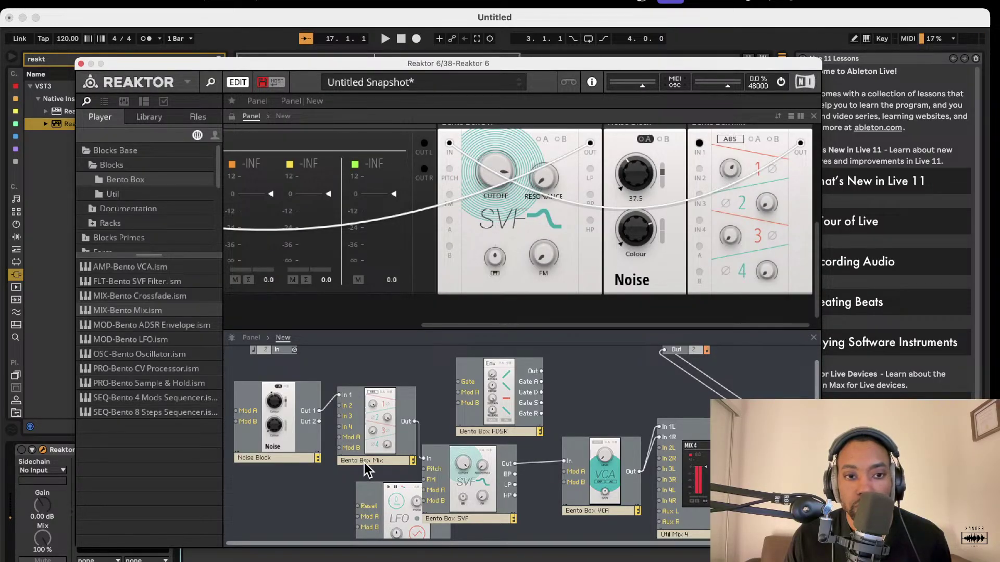
scroll(367, 458, "up", 1)
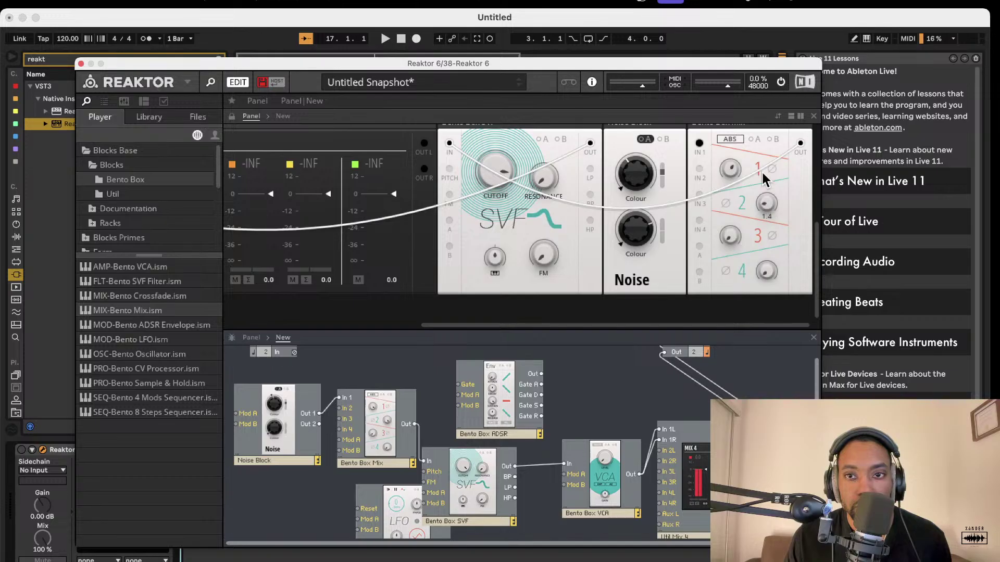
scroll(331, 415, "down", 1)
scroll(306, 421, "up", 1)
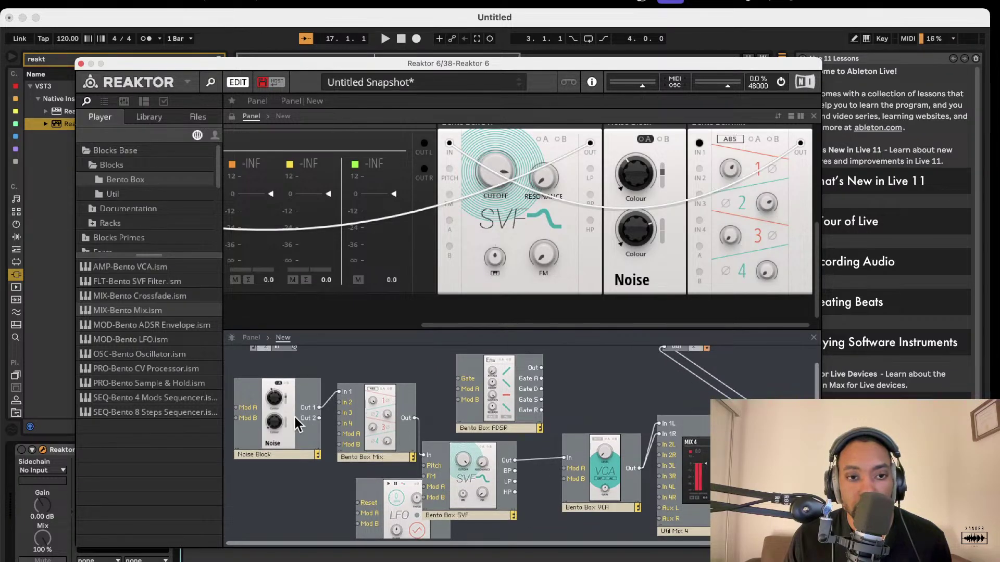
scroll(310, 423, "down", 1)
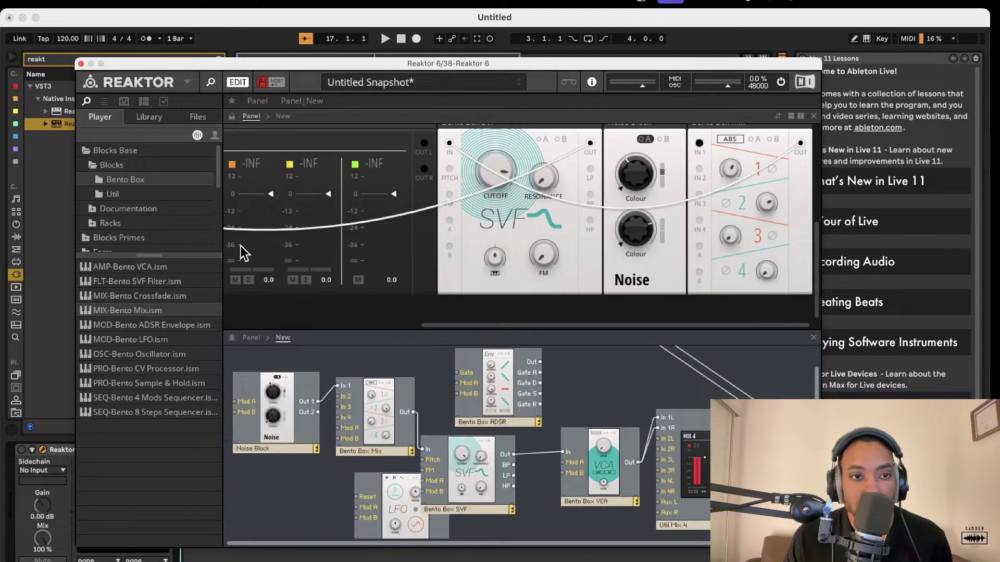
Step: Add UTL-Util Note In to the left of the Noise Block and connect its Pitch output to the Noise Block's Mod A
left_click(126, 179)
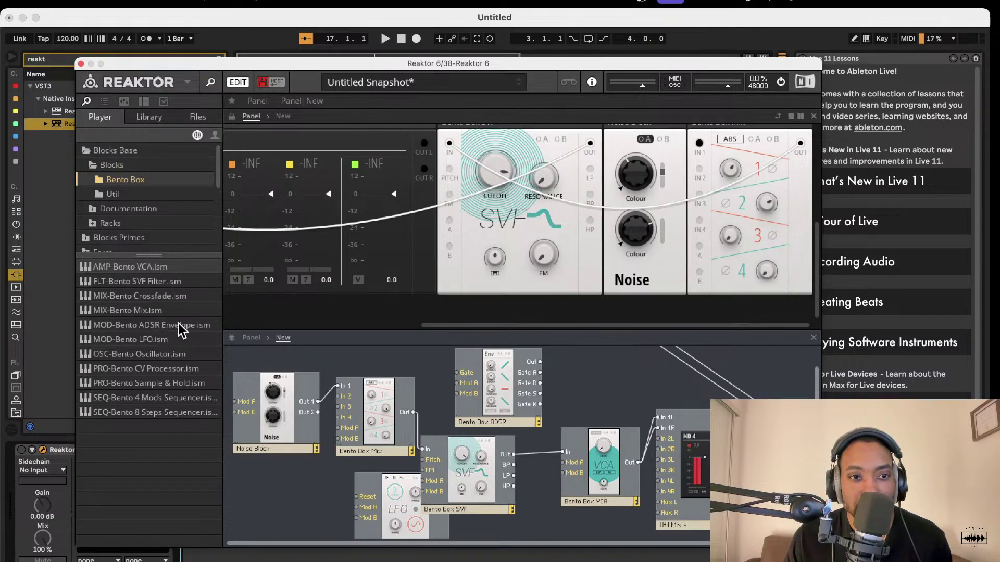
left_click(117, 194)
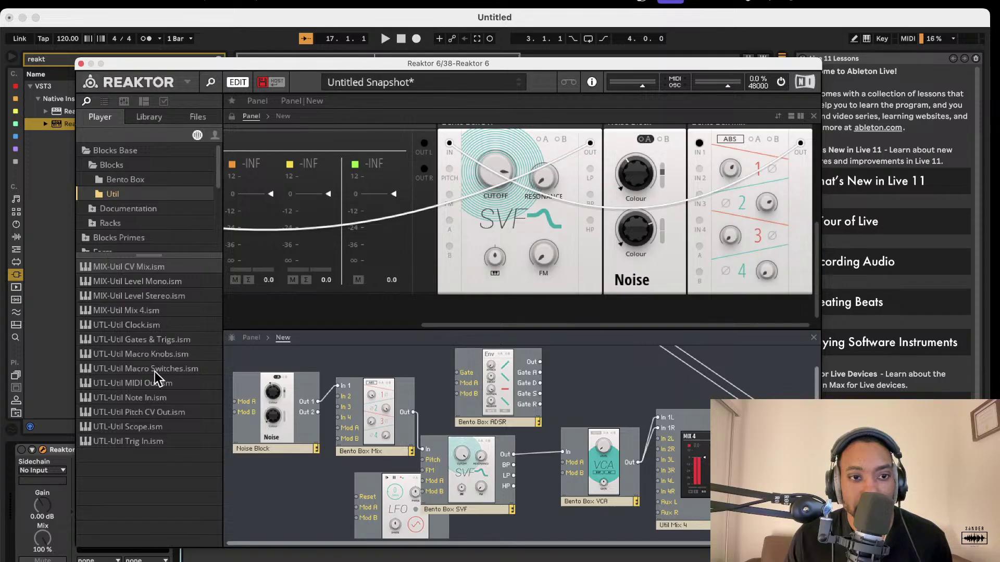
left_click_drag(150, 398, 236, 417)
left_click_drag(277, 383, 300, 408)
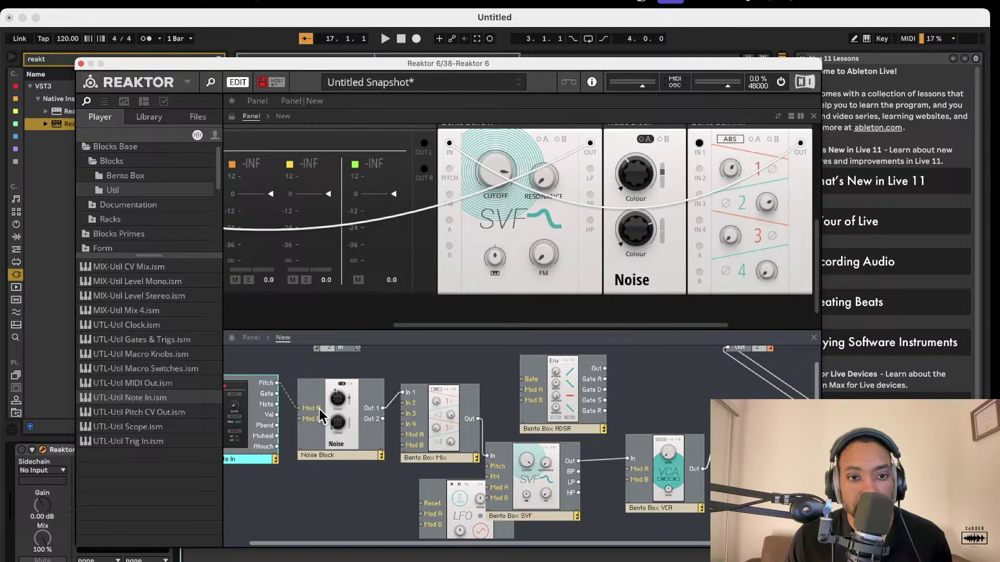
Step: Set the SVF's Cutoff to 4.42 kHz and feed the Noise Block's Mod A from Note In's Gate output instead of Pitch
left_click_drag(506, 182, 496, 196)
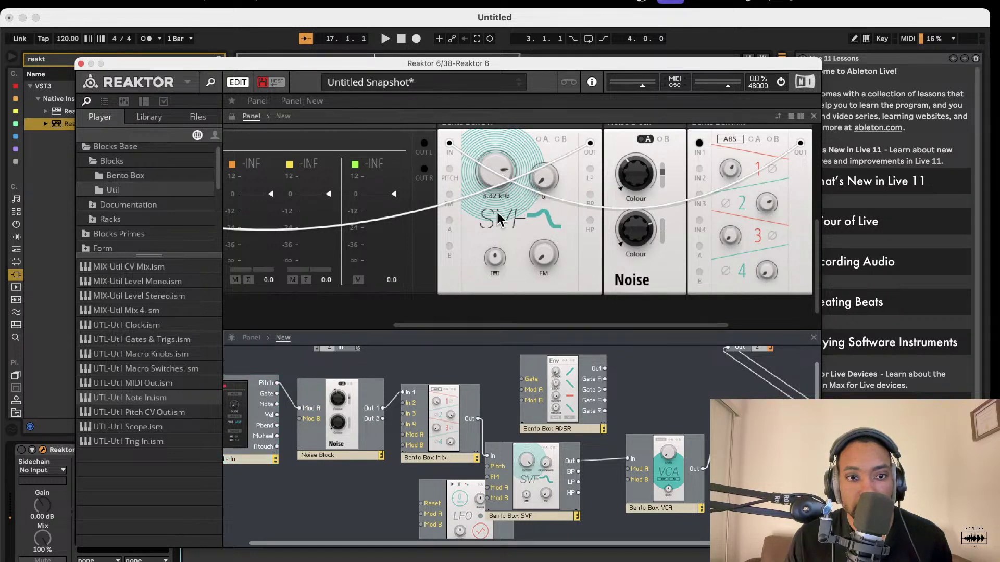
left_click_drag(335, 414, 272, 400)
left_click_drag(333, 398, 331, 400)
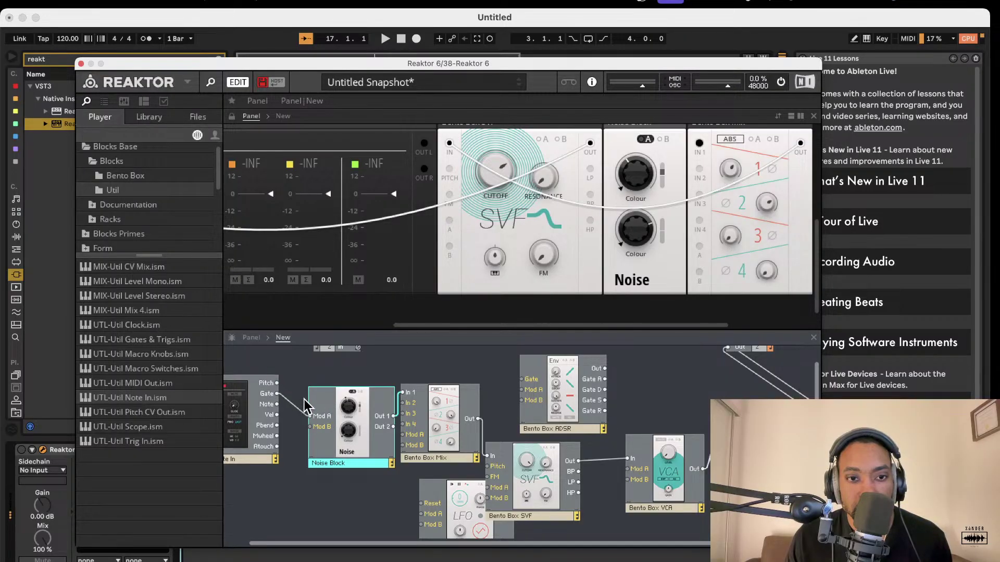
scroll(456, 458, "left", 3)
scroll(458, 465, "right", 5)
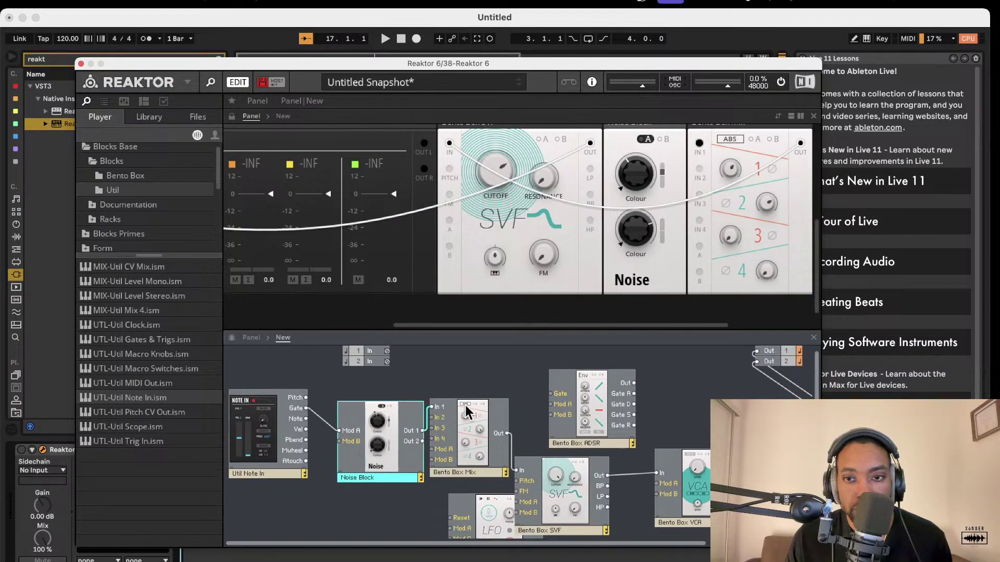
scroll(612, 199, "right", 3)
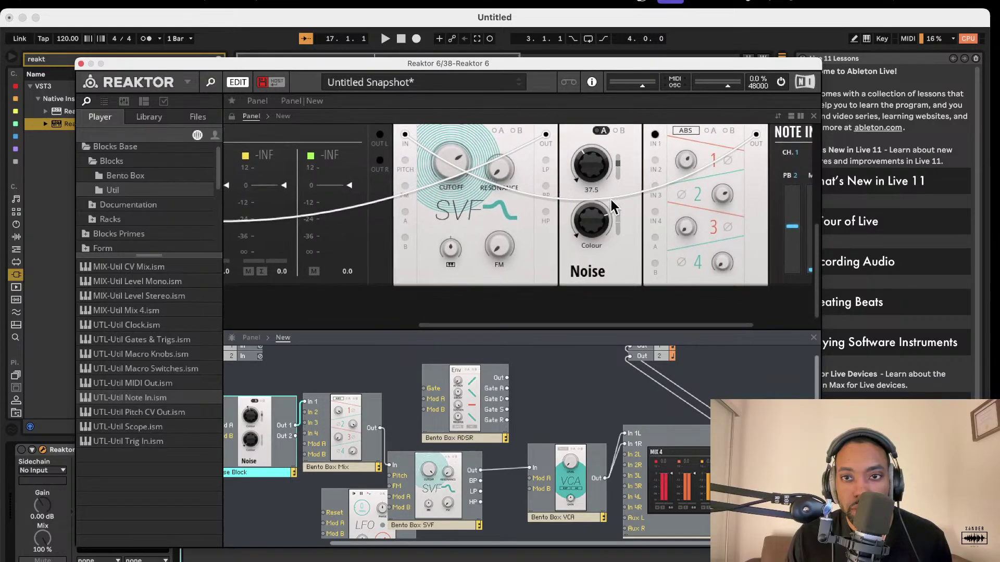
Step: Move the Util Note In panel from beside the Bento Mix to the left of the LFO in the panel view
scroll(601, 204, "left", 8)
scroll(183, 180, "up", 1)
scroll(242, 185, "right", 10)
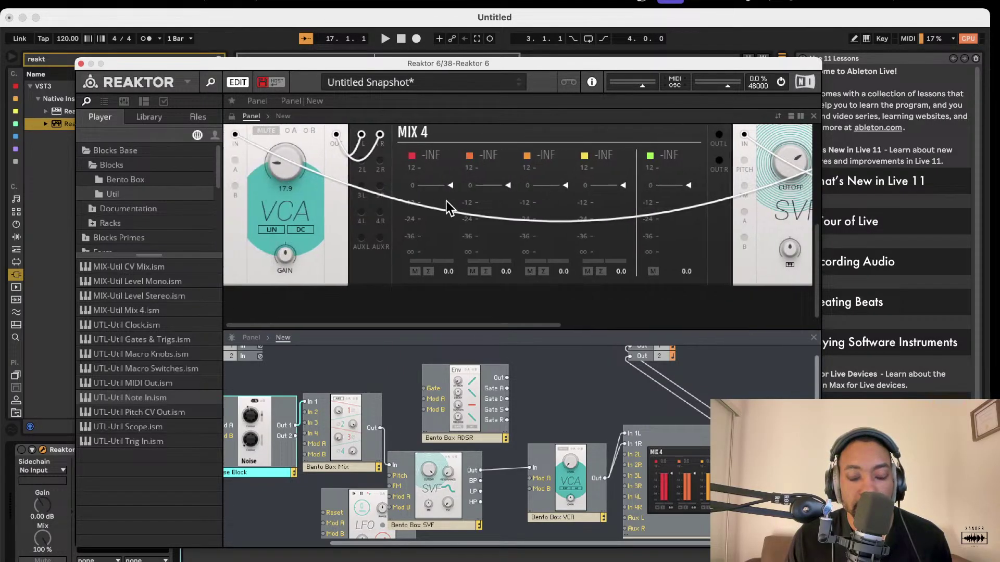
left_click(731, 133)
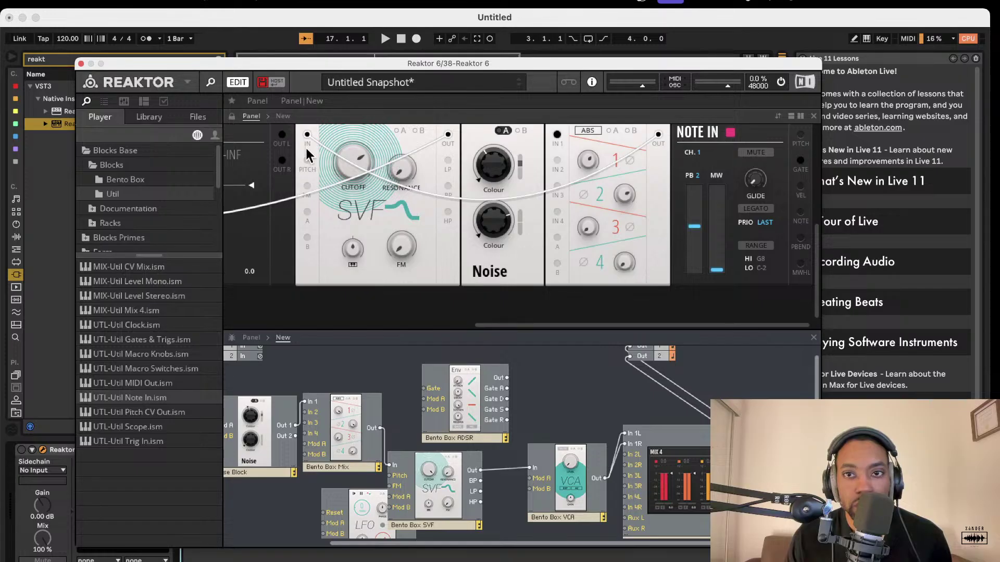
scroll(650, 156, "up", 5)
left_click(705, 214)
key("Delete")
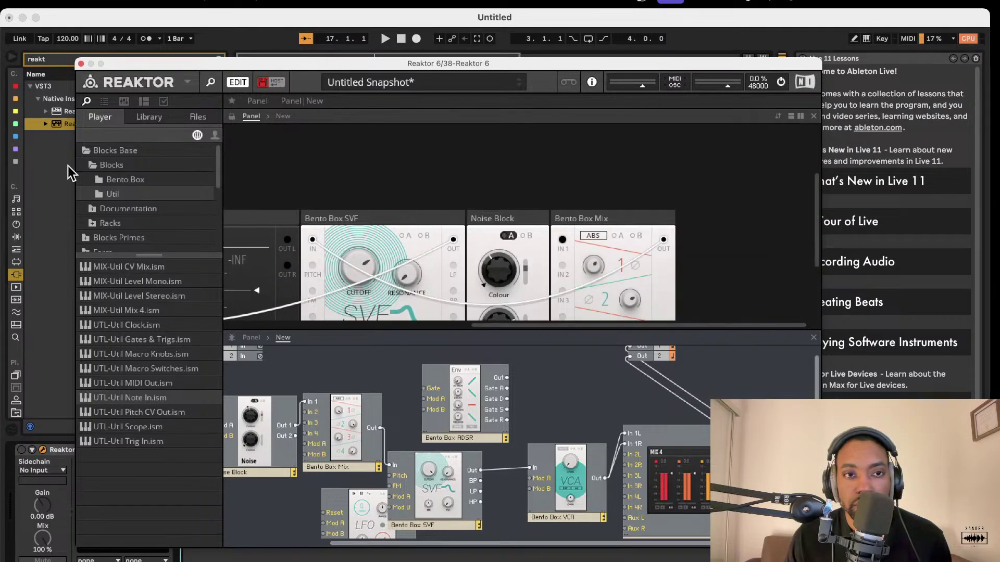
scroll(294, 182, "left", 10)
scroll(295, 182, "up", 1)
left_click_drag(356, 236, 158, 79)
scroll(342, 216, "up", 3)
scroll(343, 215, "down", 3)
scroll(342, 216, "up", 3)
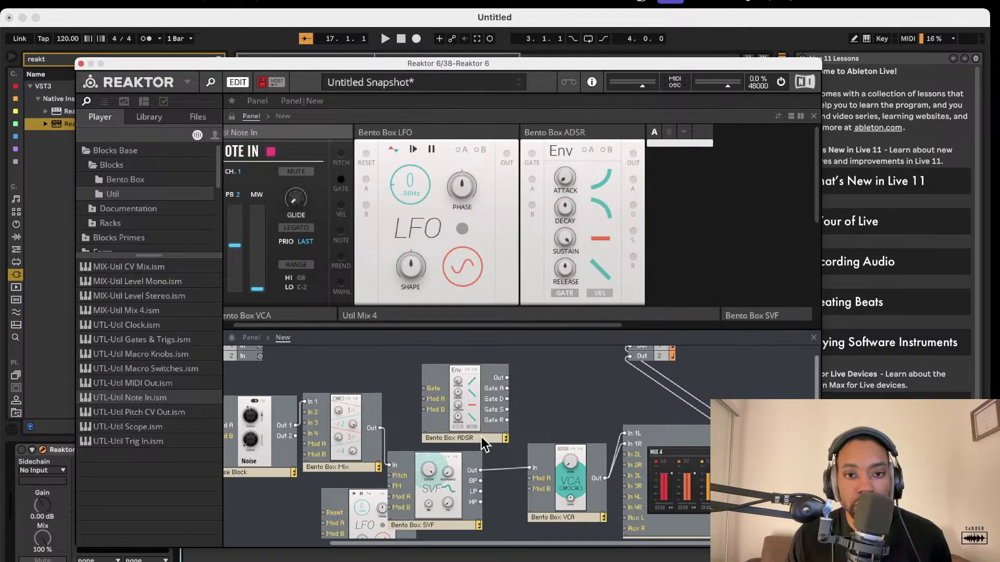
scroll(482, 447, "down", 1)
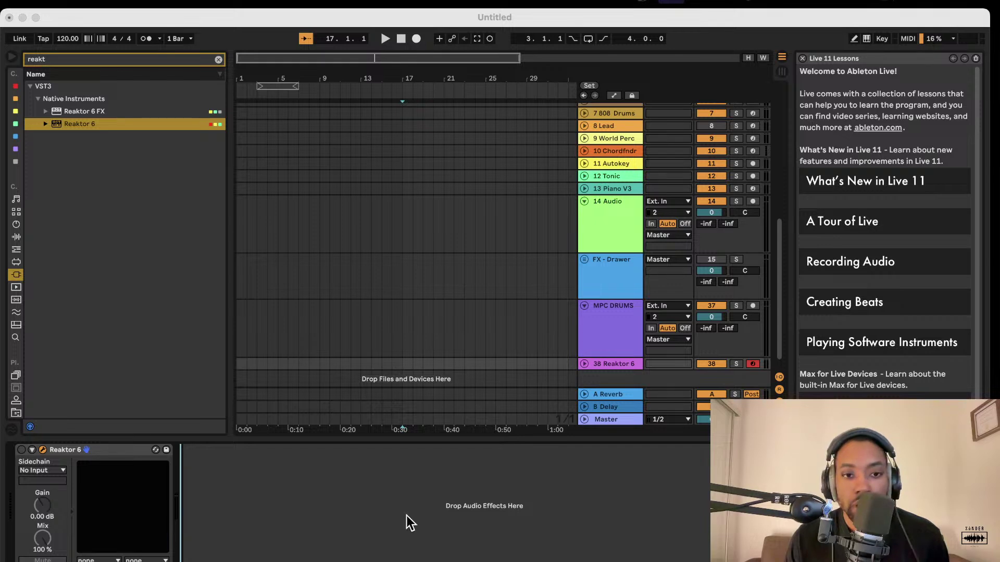
Step: Reopen the Reaktor window and add the NOISE random signal generator below the Noise Block in the structure
left_click(42, 450)
scroll(354, 381, "left", 2)
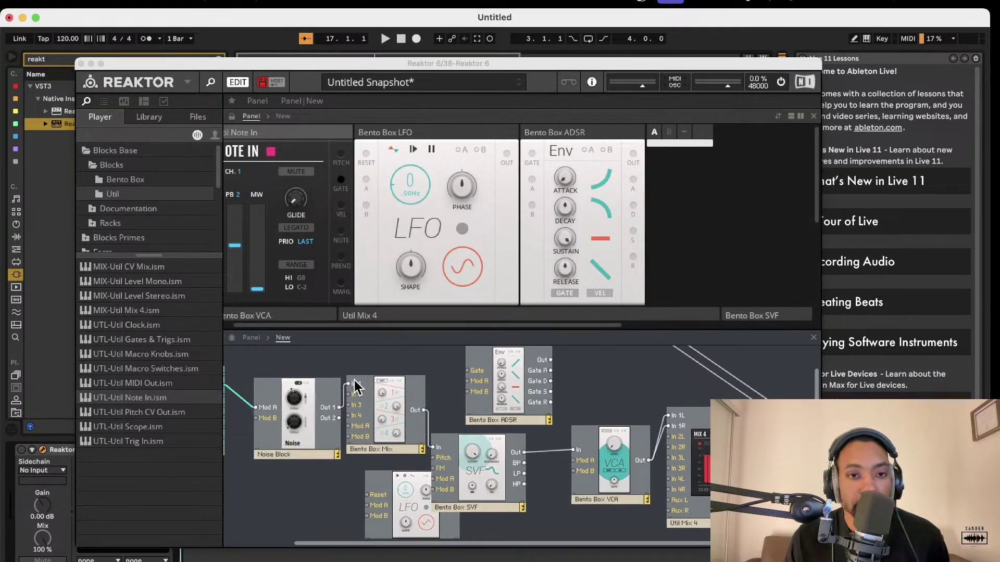
left_click_drag(329, 468, 280, 451)
scroll(376, 457, "down", 2)
scroll(299, 456, "up", 3)
scroll(307, 455, "left", 3)
scroll(316, 463, "down", 3)
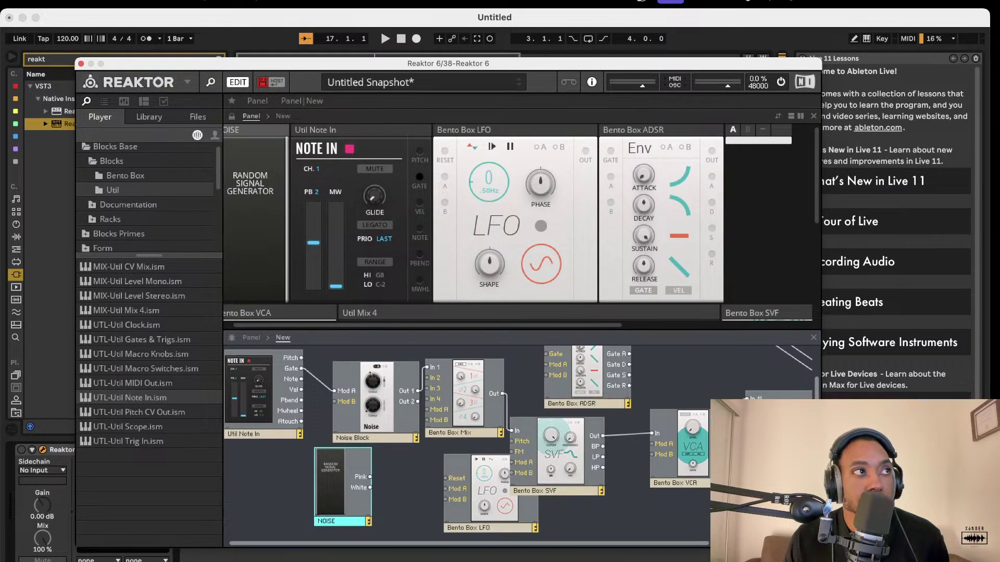
Step: Bring the Reaktor window back, move NOISE to the left, and connect its Pink output to Bento Mix In 1
key("super+Tab")
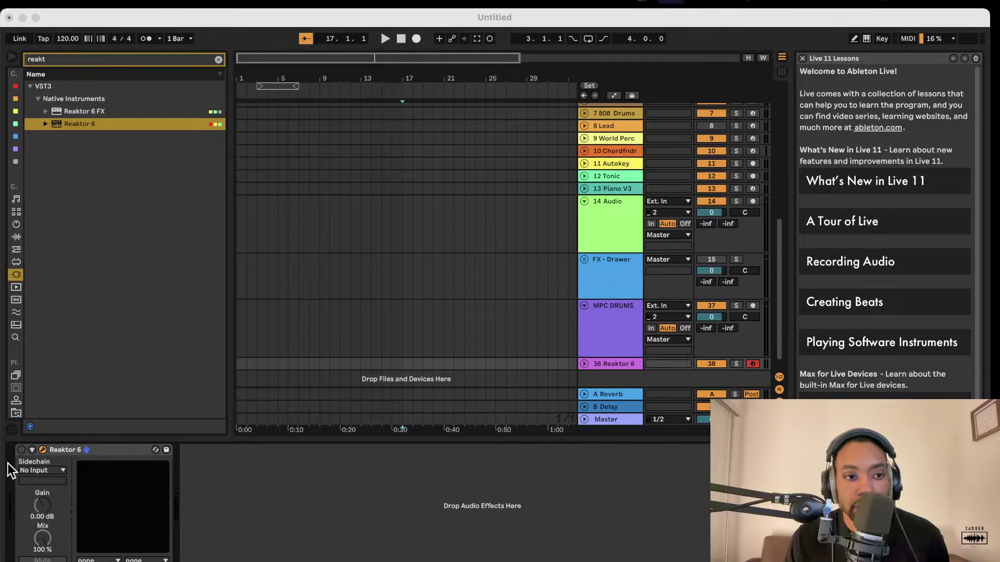
left_click(43, 450)
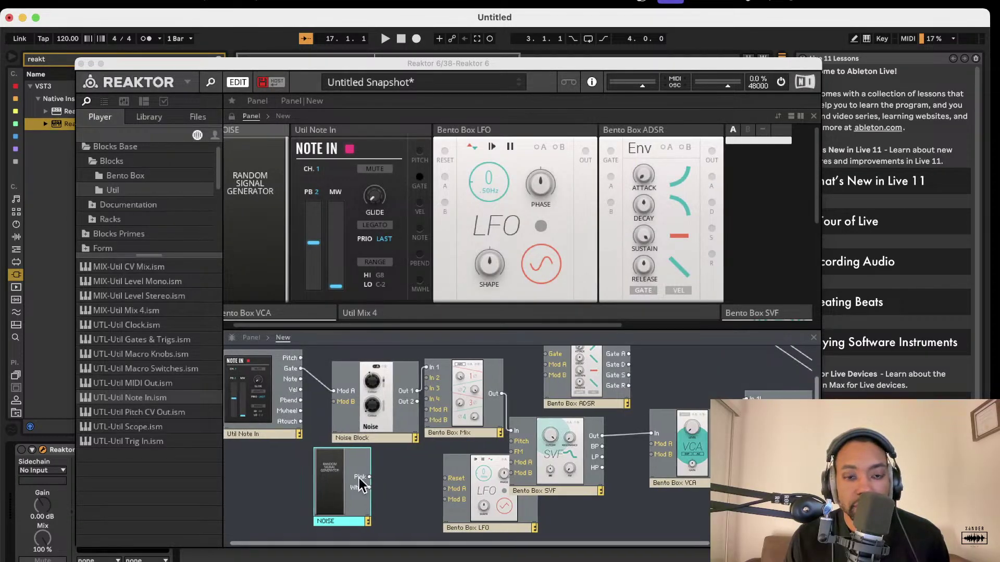
left_click_drag(330, 479, 432, 369)
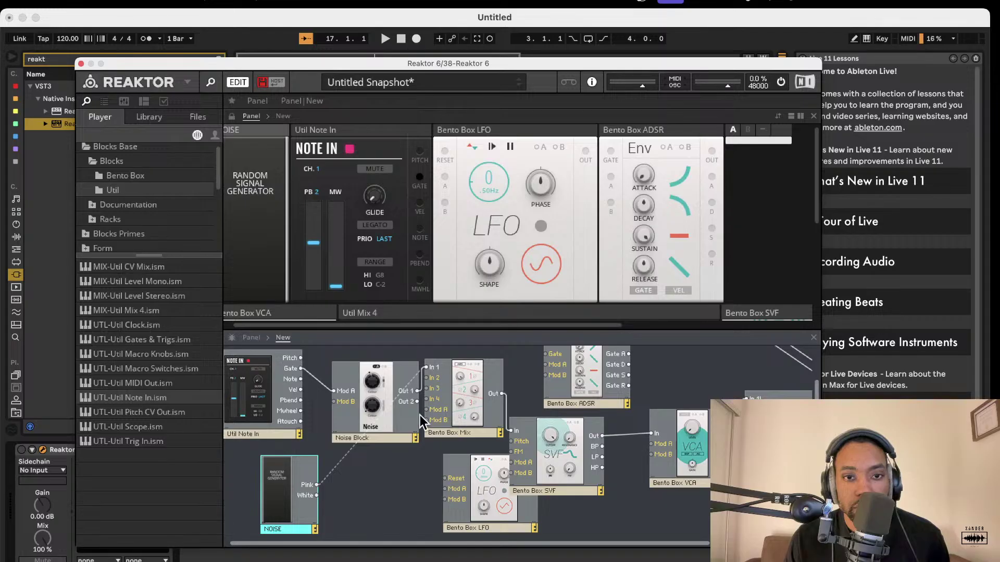
Step: Move the Noise Block up and to the left, clear of the Bento Mix
left_click_drag(377, 393, 354, 347)
scroll(358, 390, "up", 3)
scroll(357, 414, "down", 2)
scroll(357, 415, "up", 2)
scroll(408, 289, "left", 1)
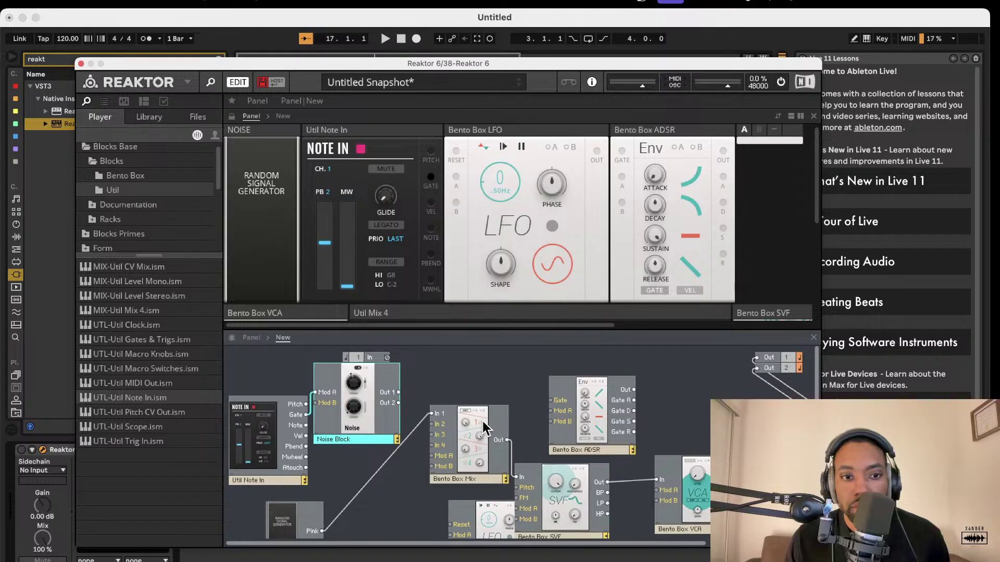
scroll(400, 444, "down", 3)
scroll(380, 468, "up", 3)
scroll(380, 468, "down", 3)
scroll(380, 467, "up", 3)
scroll(561, 182, "down", 1)
scroll(559, 193, "right", 5)
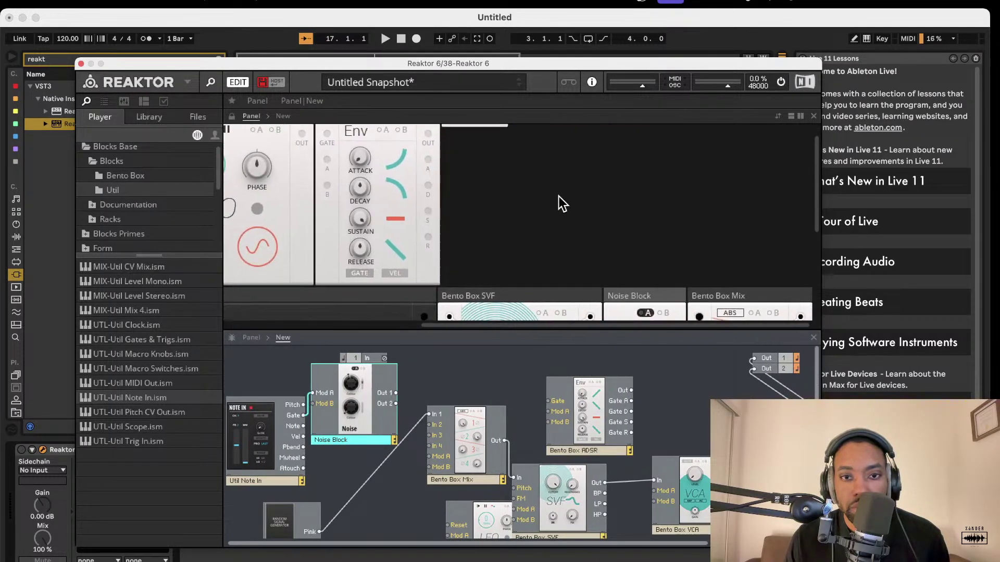
Step: Move the NOISE panel between Util Note In and Bento Box LFO in the panel view
scroll(479, 174, "down", 3)
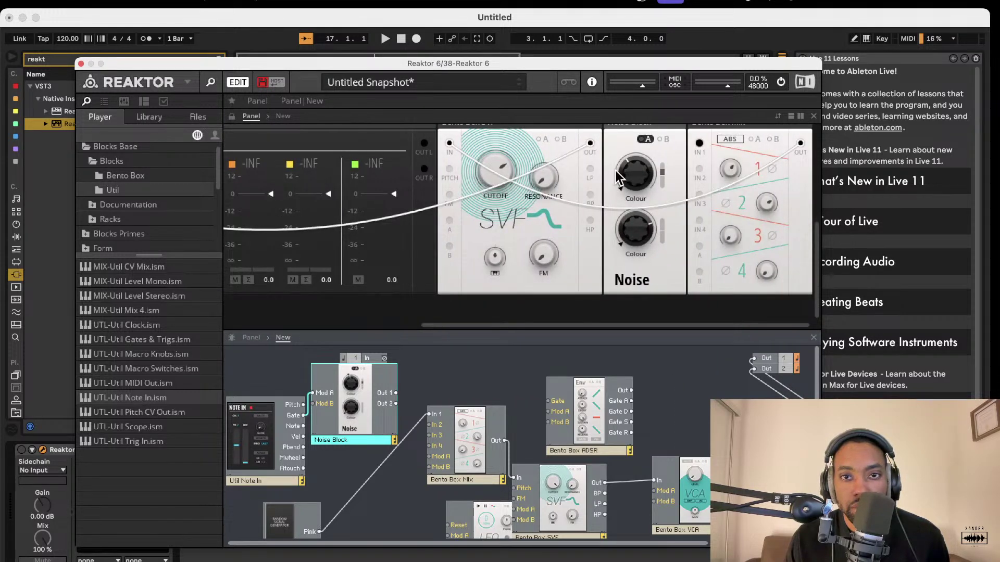
scroll(573, 182, "left", 4)
scroll(517, 182, "up", 3)
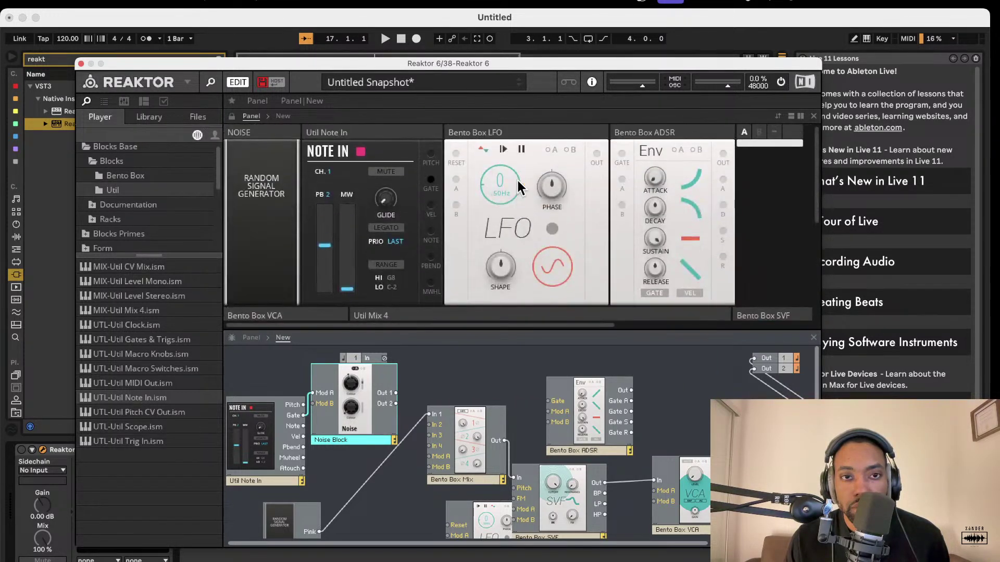
left_click_drag(284, 148, 460, 167)
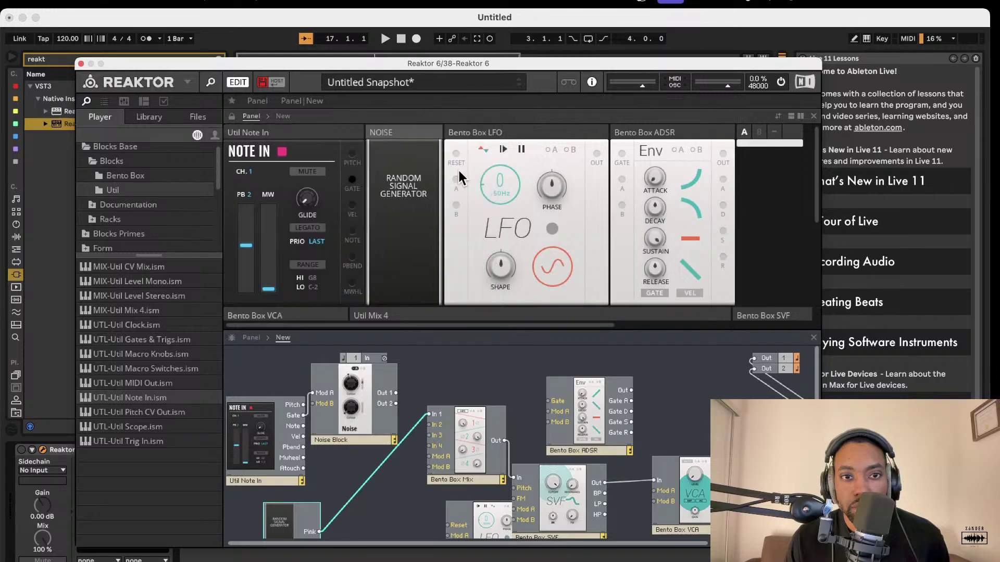
scroll(469, 477, "down", 1)
scroll(479, 257, "down", 3)
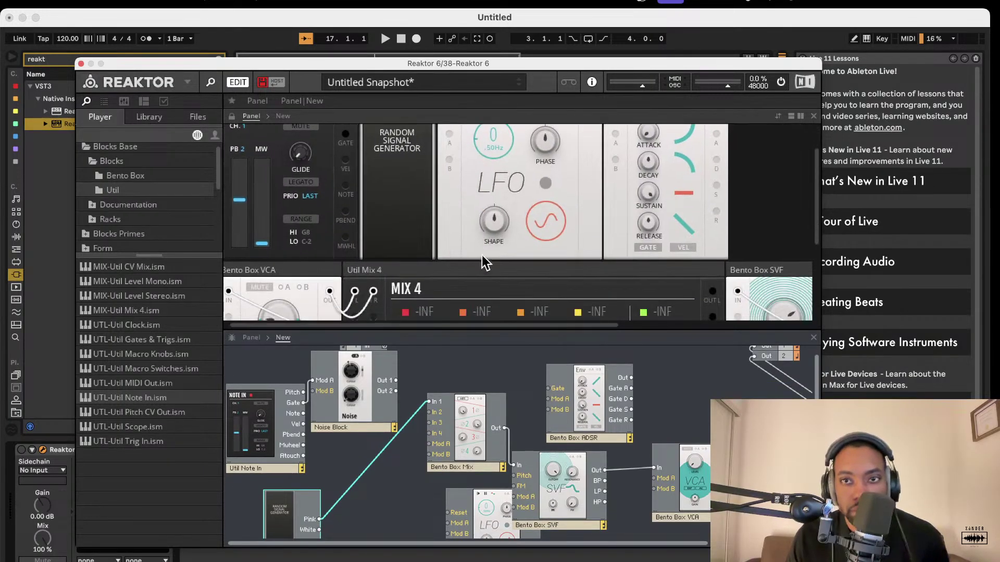
Step: Connect NOISE's Pink output to the Bento Box VCA In
scroll(377, 469, "down", 2)
scroll(382, 461, "up", 1)
left_click_drag(319, 495, 663, 445)
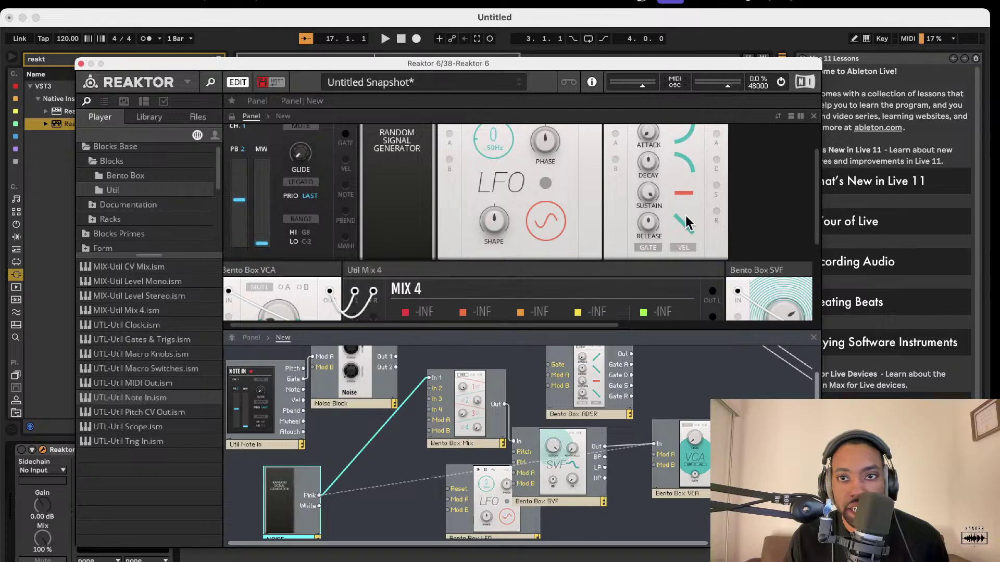
scroll(639, 356, "up", 2)
scroll(653, 387, "right", 4)
scroll(544, 258, "down", 3)
scroll(533, 348, "left", 4)
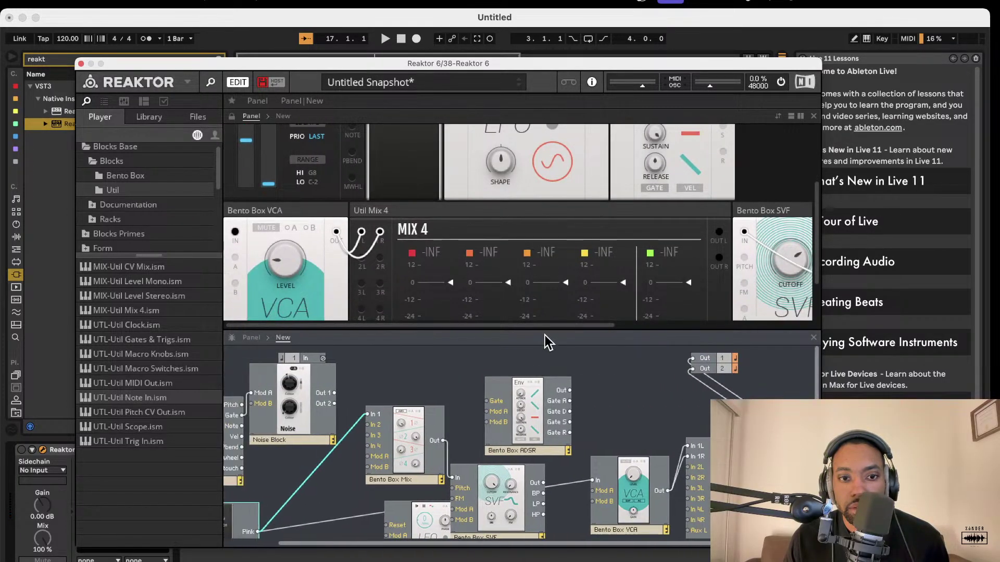
Step: Delete the wire from NOISE Pink to Bento Mix In 1 and feed the VCA In from NOISE's White output
scroll(533, 348, "down", 2)
left_click(385, 428)
left_click(364, 419)
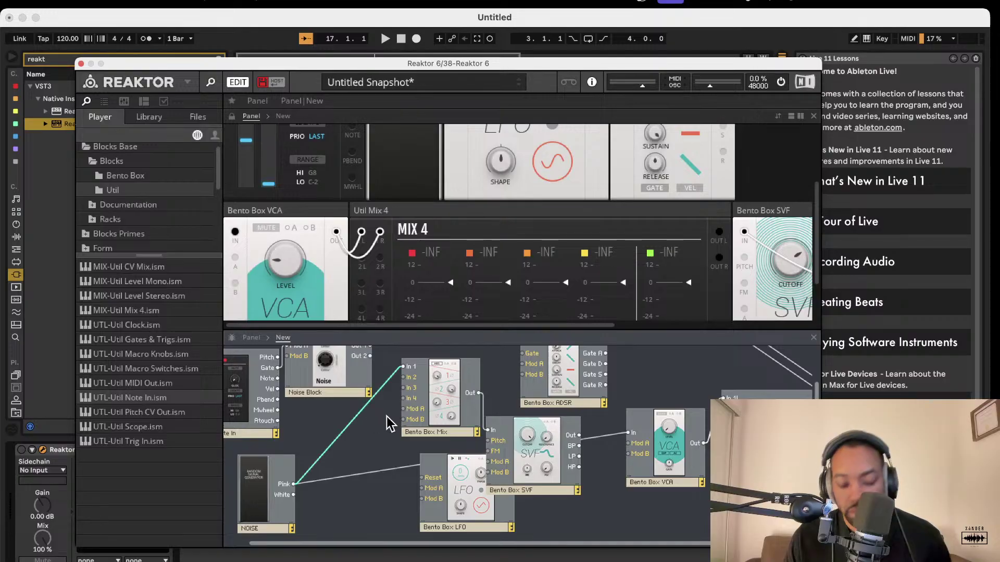
right_click(345, 430)
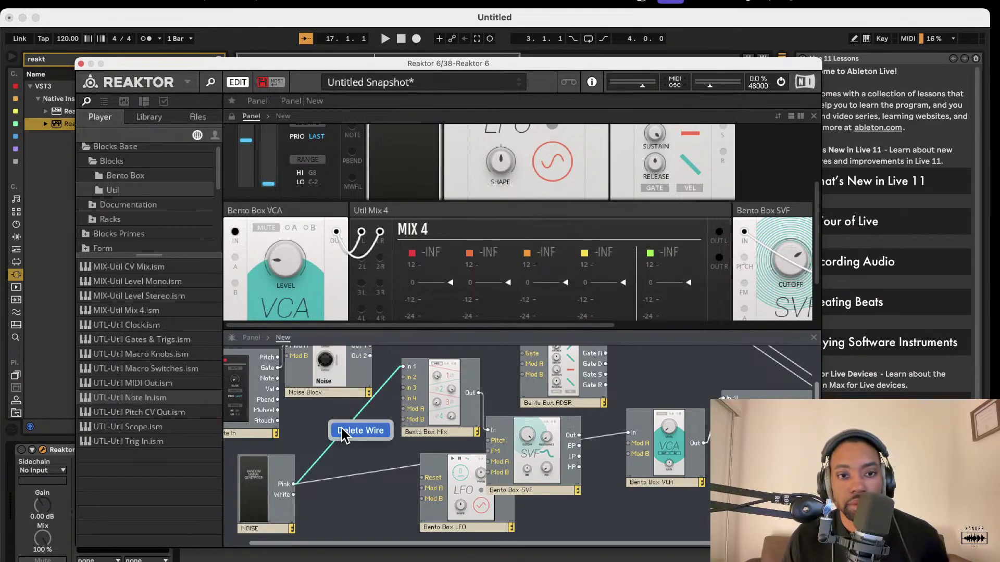
left_click(346, 430)
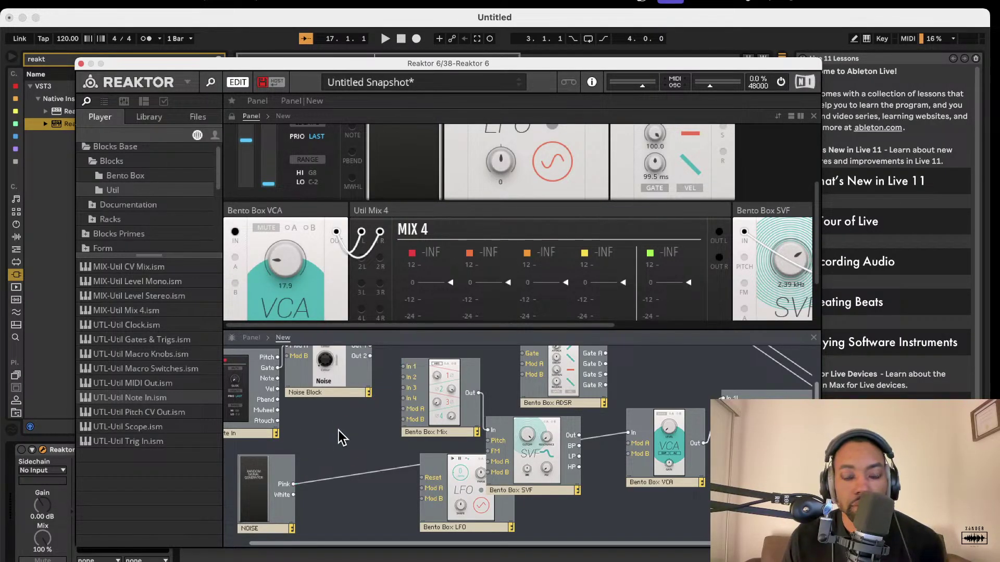
left_click_drag(262, 485, 645, 447)
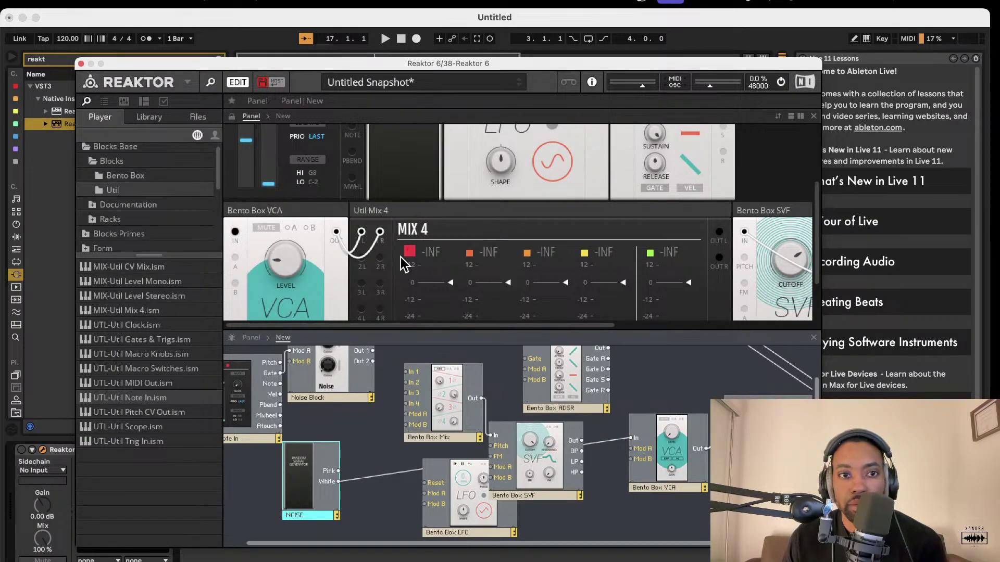
left_click_drag(304, 474, 336, 493)
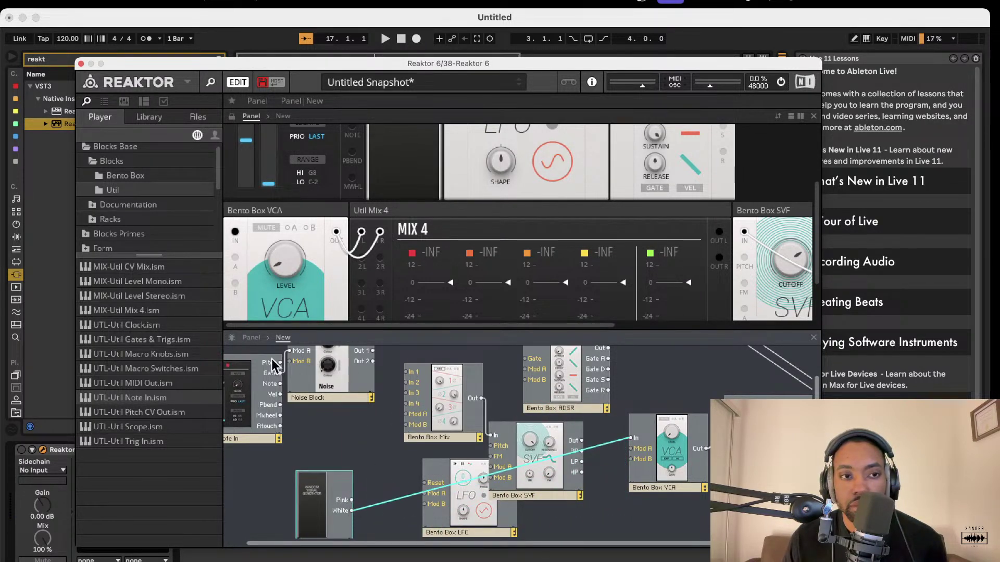
Step: Add a Bento Oscillator to the structure, wiring Note In Pitch to its Pitch input and NOISE White to its Sync input
left_click(145, 180)
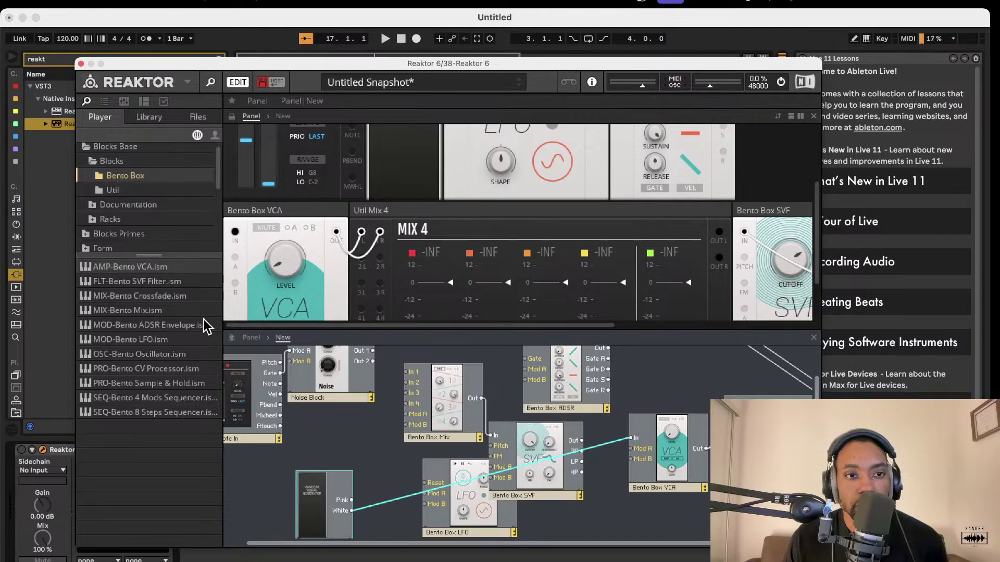
left_click_drag(164, 358, 402, 505)
left_click_drag(393, 463, 258, 369)
scroll(276, 372, "up", 1)
left_click_drag(397, 479, 283, 379)
scroll(284, 380, "up", 1)
Step: Move the Noise Block to the right, away from Util Note In
left_click(291, 380)
scroll(307, 359, "up", 1)
left_click_drag(352, 387, 407, 370)
scroll(645, 486, "up", 1)
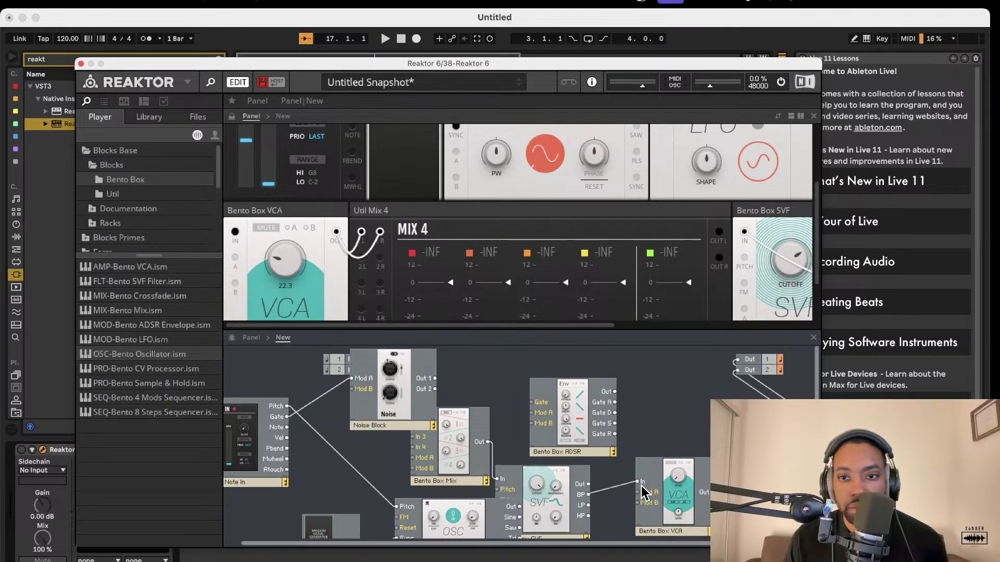
Step: Move the Bento Box OSC to the left above NOISE, and shift the SVF, Mix and LFO blocks down out of the signal path
scroll(567, 223, "right", 3)
scroll(567, 225, "right", 4)
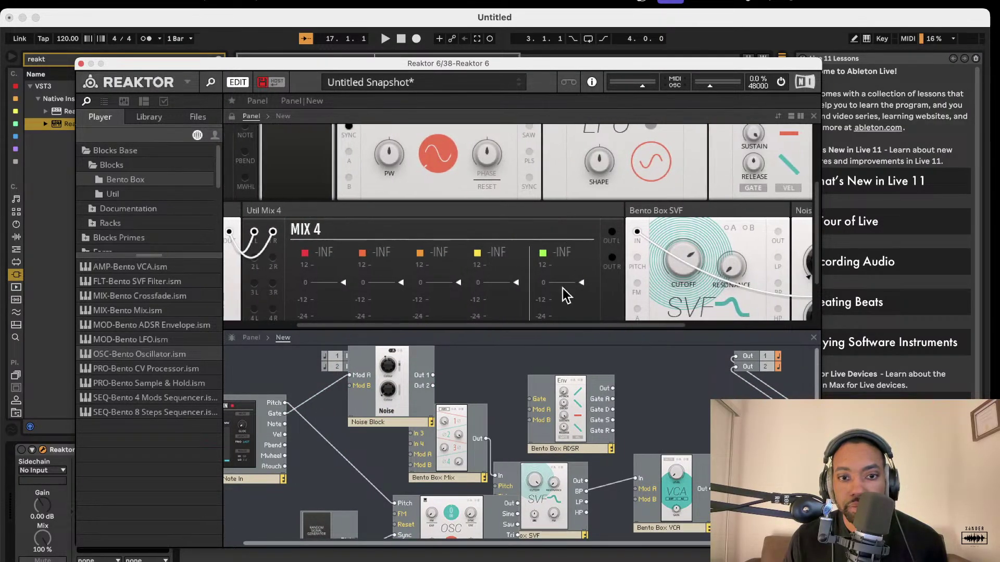
scroll(545, 376, "left", 1)
left_click_drag(498, 520, 399, 497)
scroll(458, 480, "down", 5)
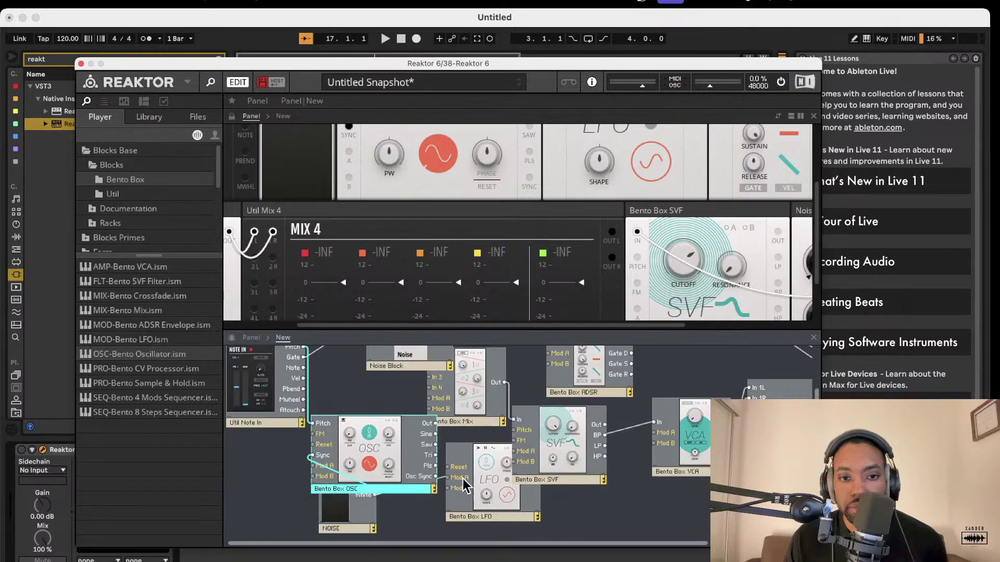
left_click_drag(568, 456, 610, 561)
left_click_drag(485, 400, 502, 561)
left_click_drag(497, 508, 495, 561)
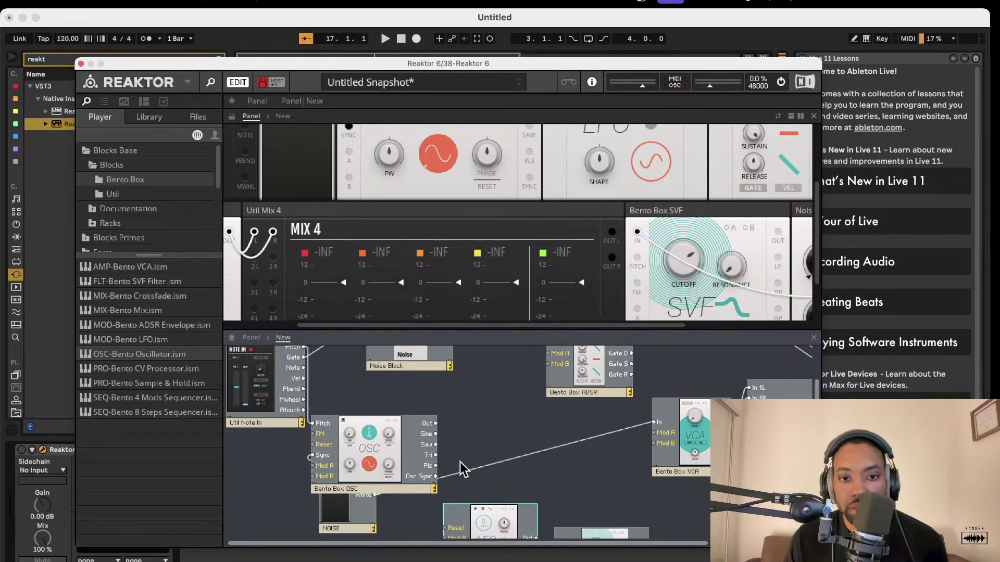
Step: Connect the Bento Box OSC Out to the VCA In and place the OSC between NOISE and the VCA
left_click_drag(434, 423, 677, 423)
left_click_drag(384, 441, 513, 431)
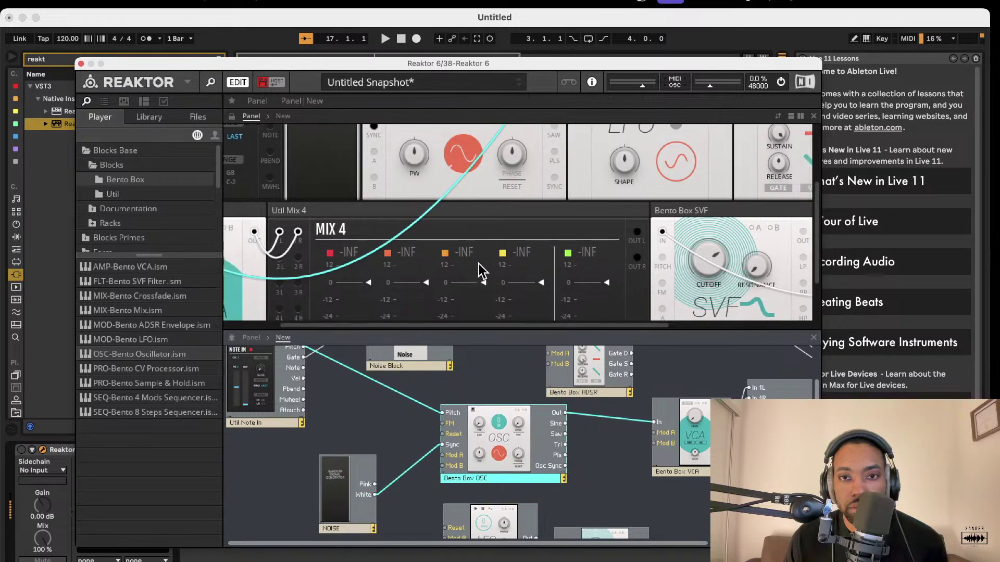
Step: Set the Bento Box VCA level to 21.8
left_click(286, 276)
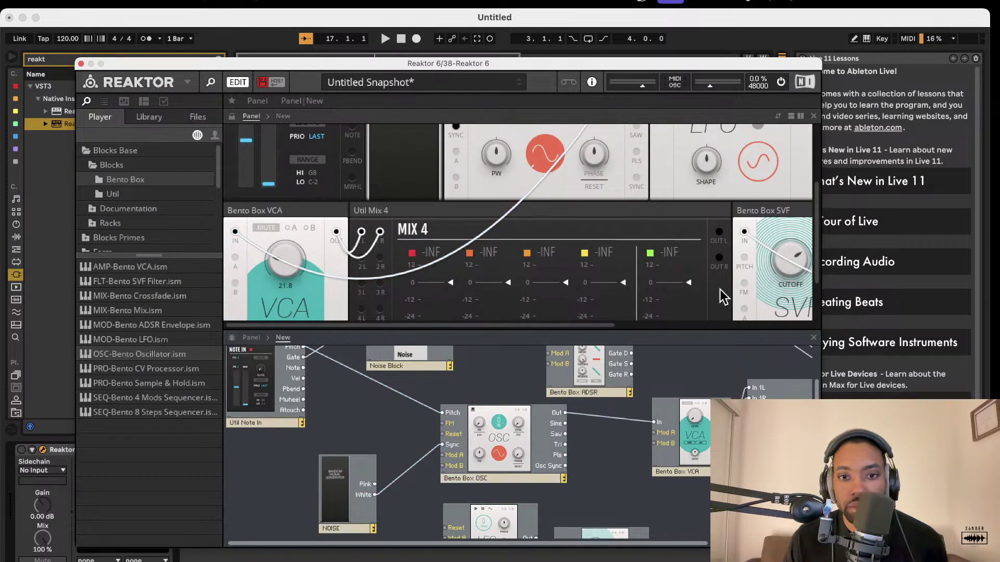
scroll(526, 272, "up", 2)
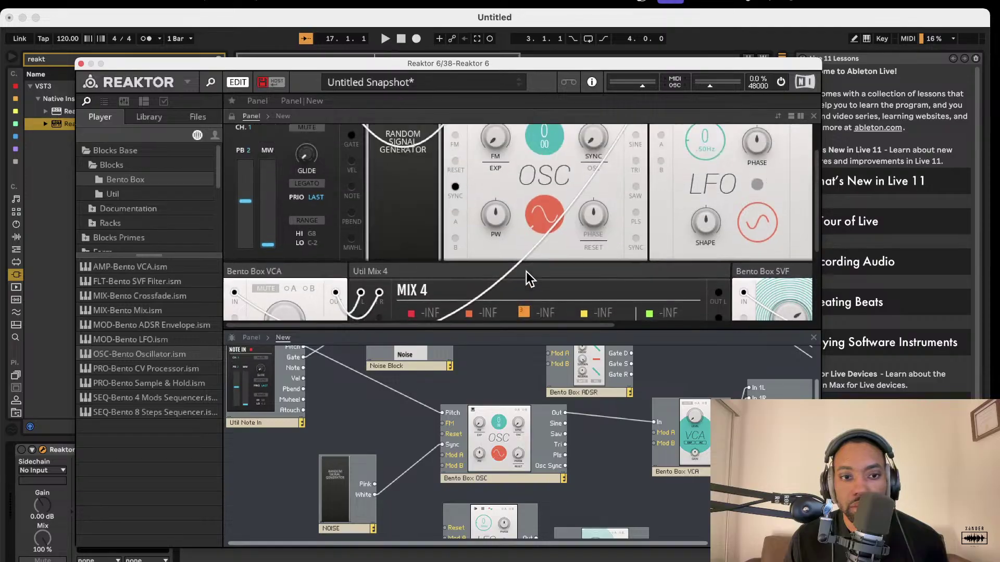
scroll(707, 408, "up", 2)
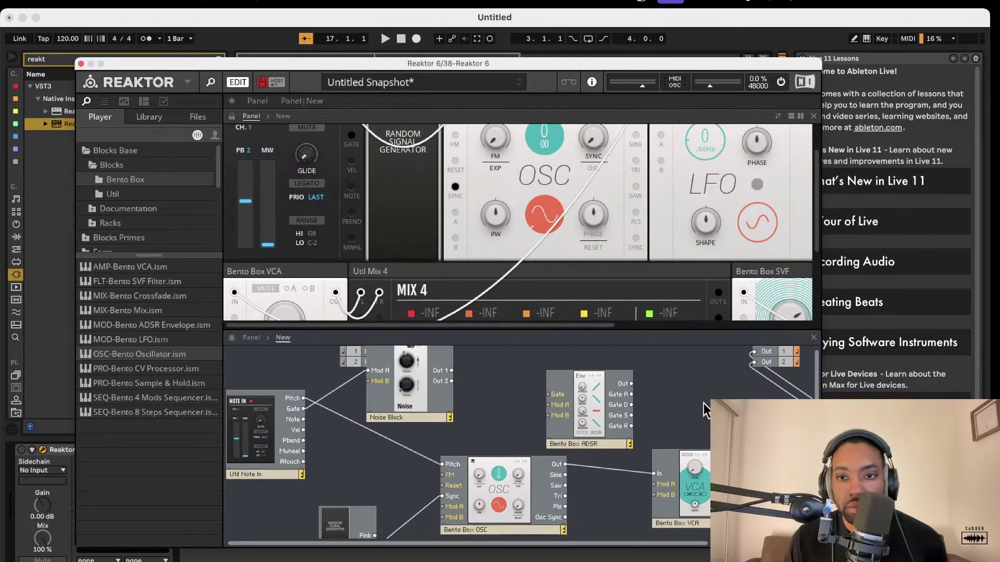
Step: Shift the Reaktor window to the right and enlarge it to show more of the panel and structure
left_click_drag(633, 67, 676, 66)
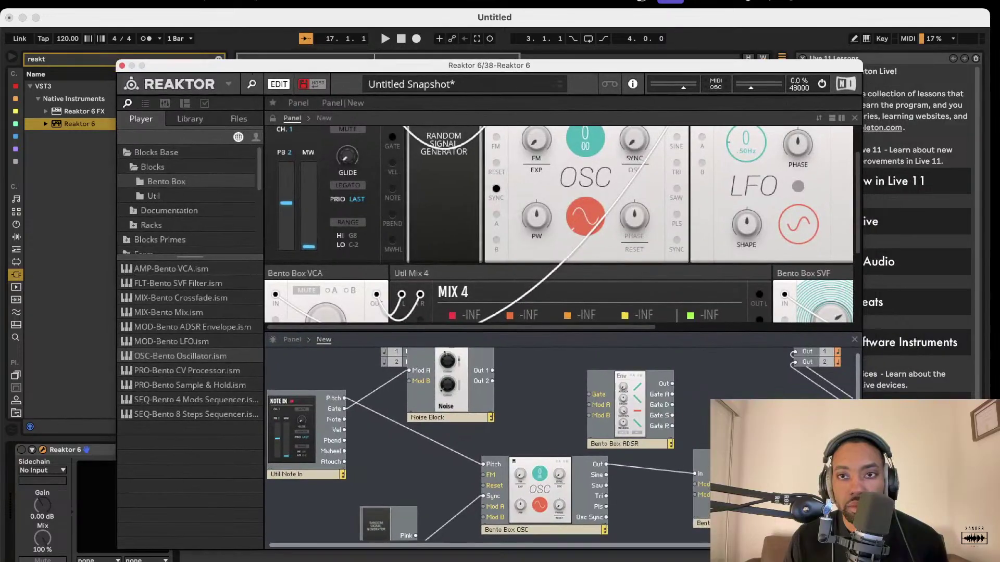
left_click_drag(862, 549, 925, 561)
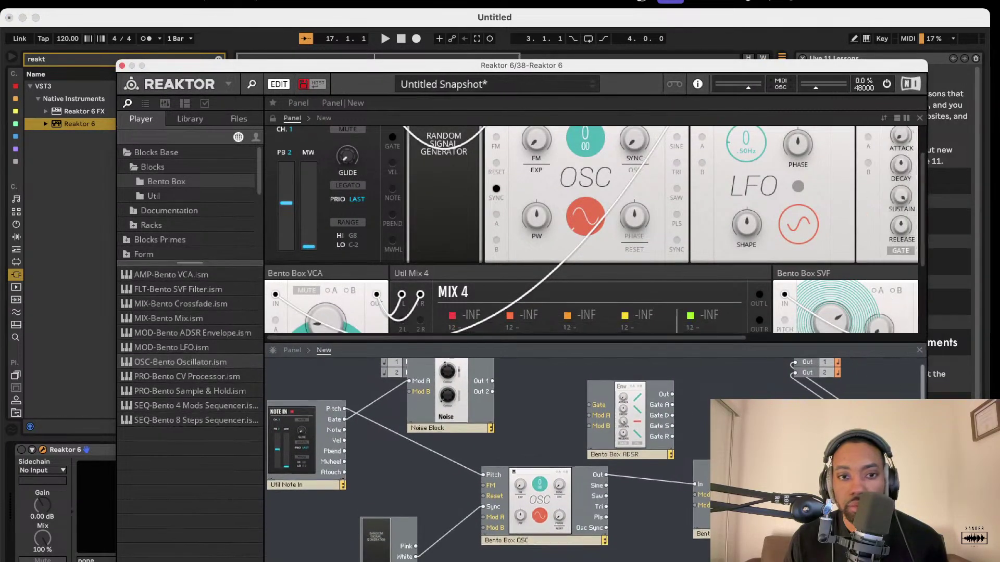
scroll(709, 428, "right", 2)
scroll(509, 431, "left", 3)
Step: Delete the wire from Note In Gate to the Noise Block's Mod A and reposition the block above the OSC
left_click_drag(478, 405, 539, 411)
left_click(458, 401)
left_click(498, 405)
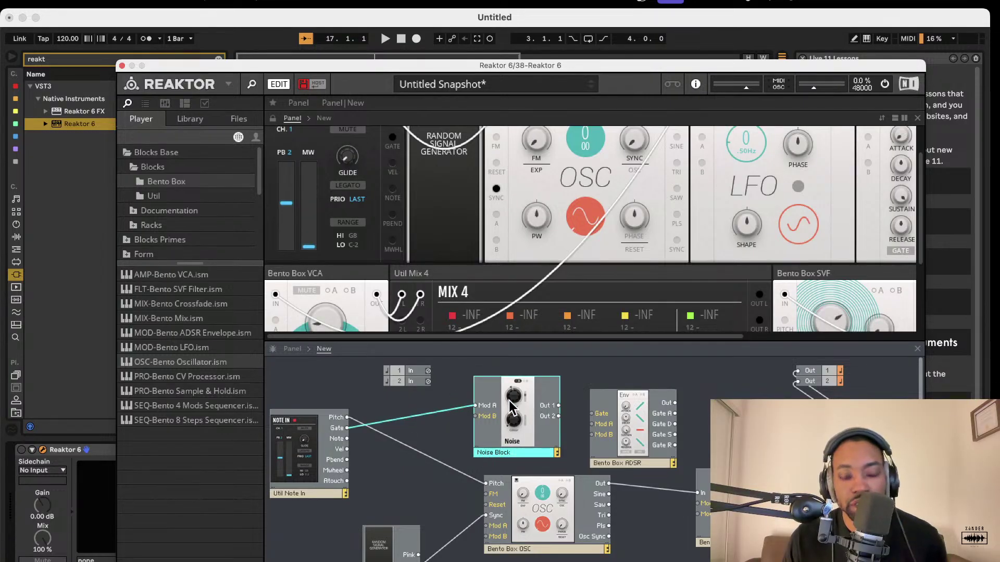
left_click(446, 411)
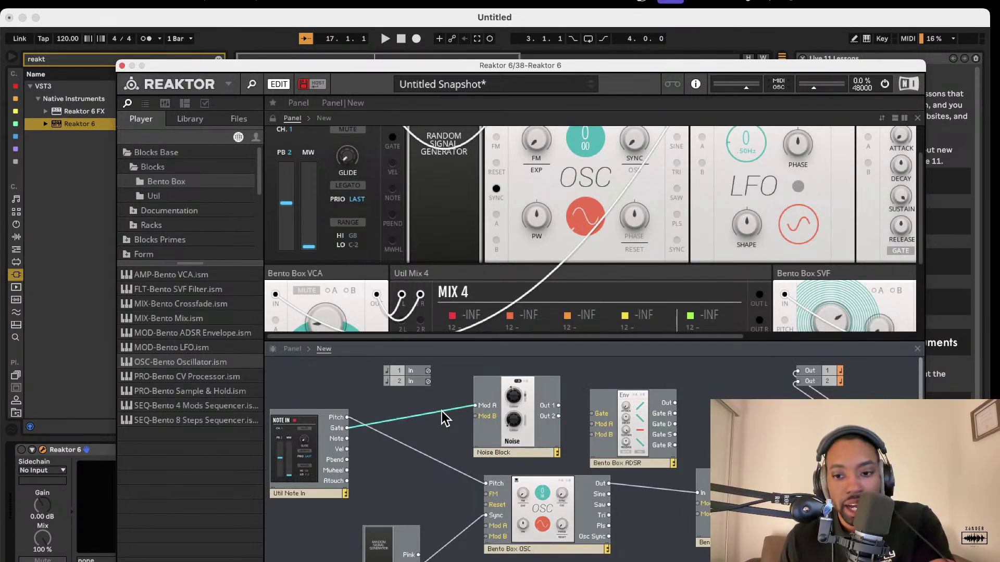
right_click(447, 415)
left_click(460, 414)
left_click_drag(510, 407, 494, 382)
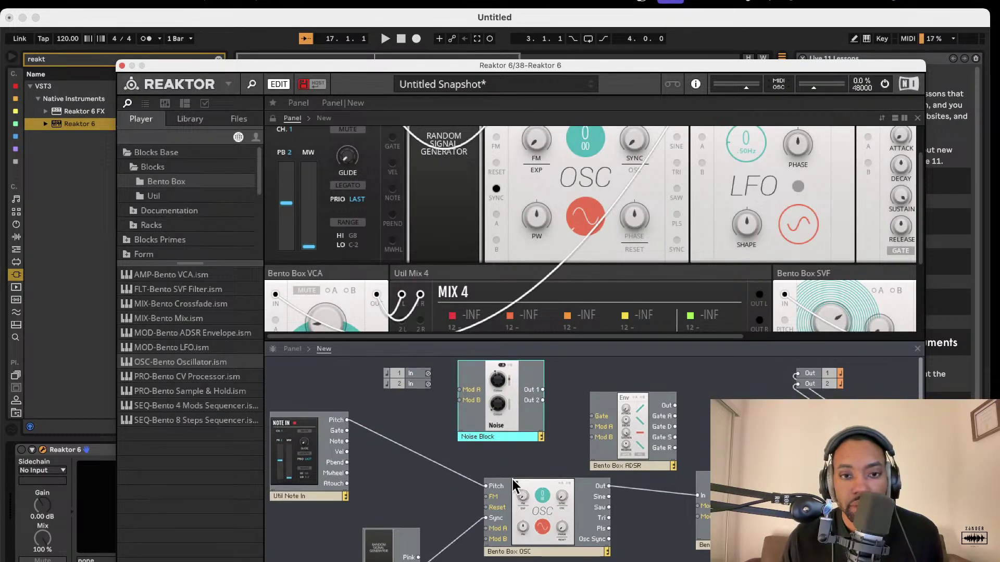
Step: Reposition the Bento Box OSC nearer to Util Note In and NOISE below Note In, and shift the Reaktor window up and left
scroll(513, 480, "down", 1)
left_click_drag(524, 489, 465, 467)
scroll(552, 292, "up", 1)
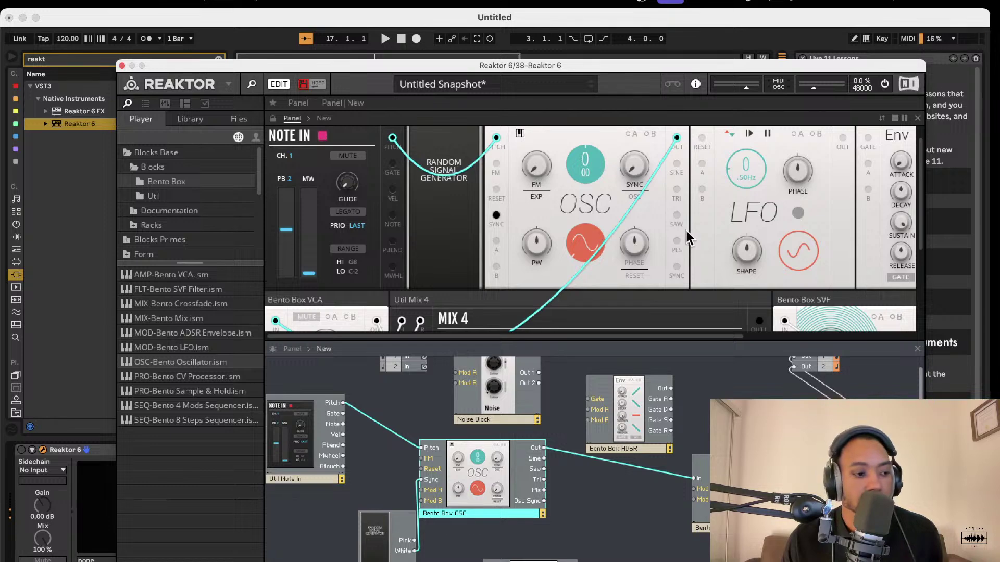
scroll(526, 445, "up", 1)
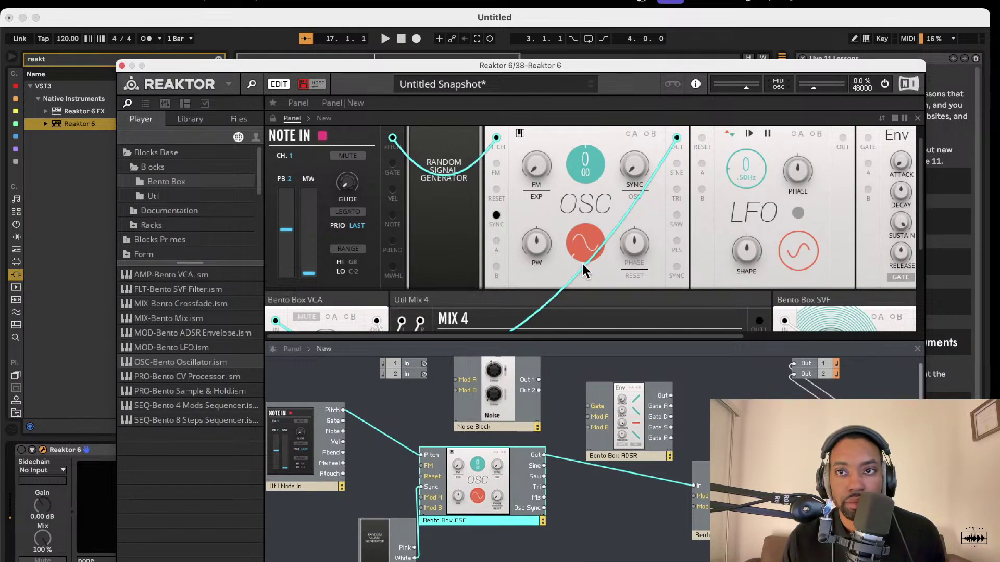
left_click_drag(641, 67, 599, 50)
left_click_drag(350, 497, 278, 512)
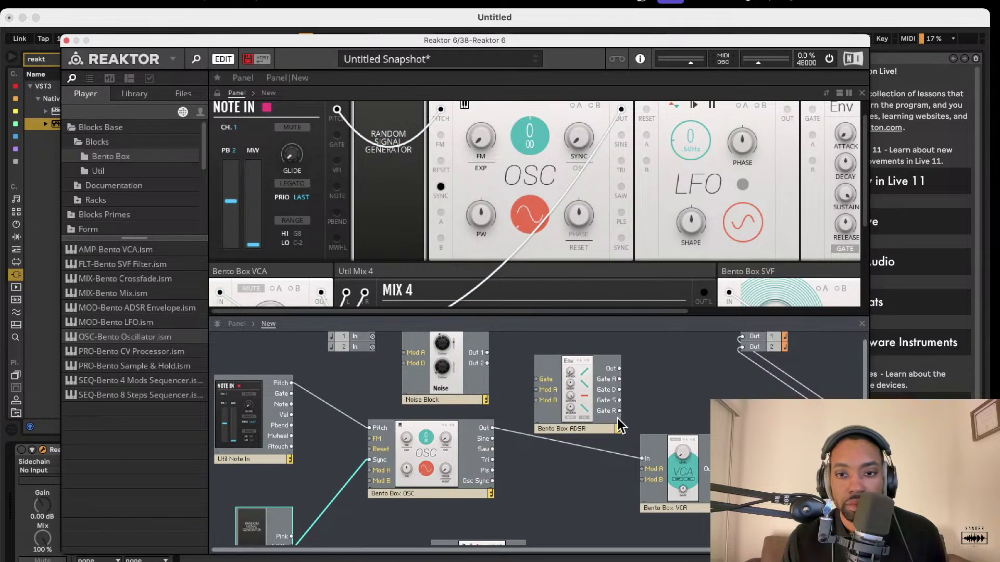
Step: Set the Bento Box OSC pitch to -3 semitones
scroll(647, 432, "up", 1)
mouse_move(526, 146)
left_mouse_down()
mouse_move(542, 74)
mouse_move(522, 130)
left_mouse_up()
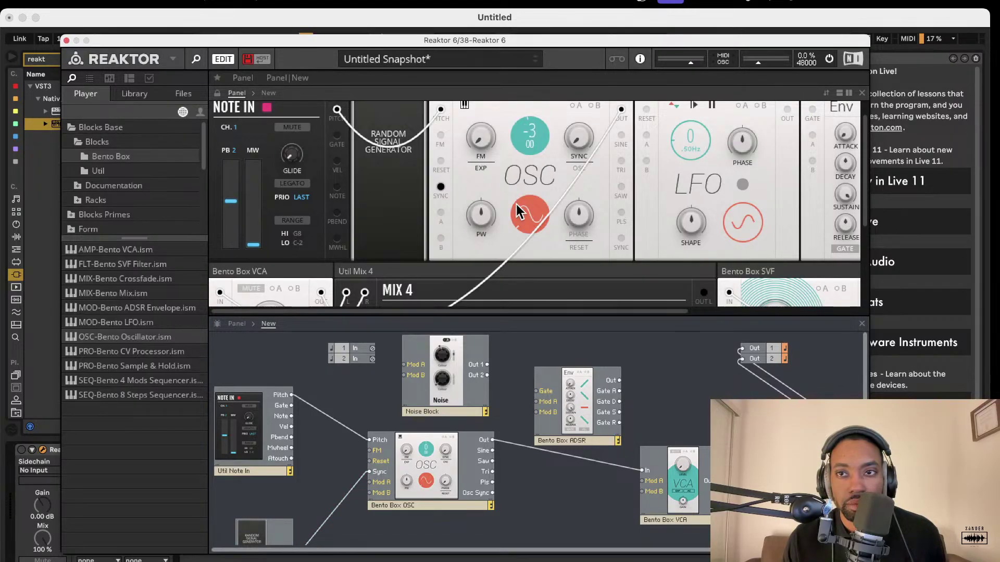
left_click(174, 60)
mouse_move(211, 77)
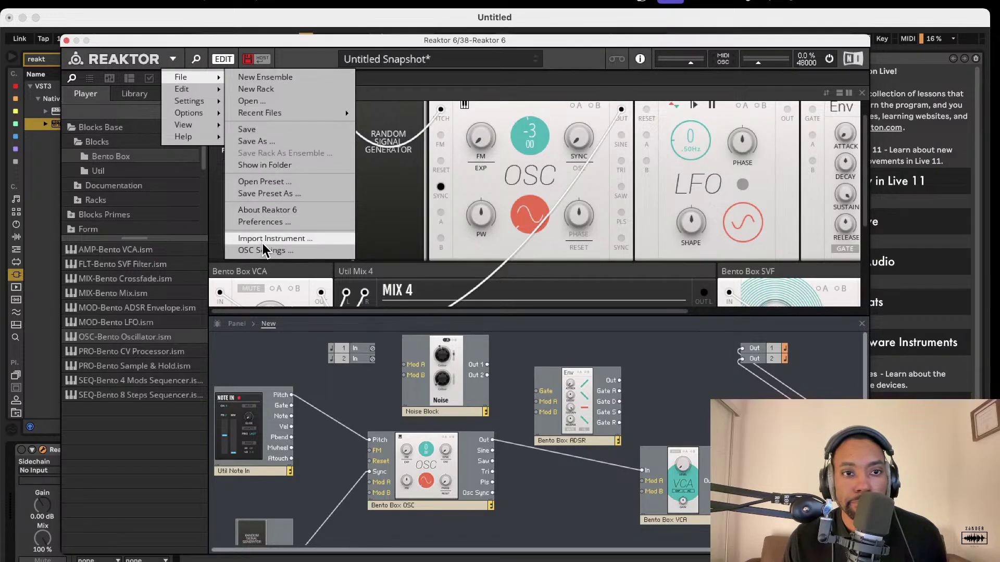
left_click(290, 316)
Step: Save the ensemble as rise1LS.ens in the Racks folder
key("super+s")
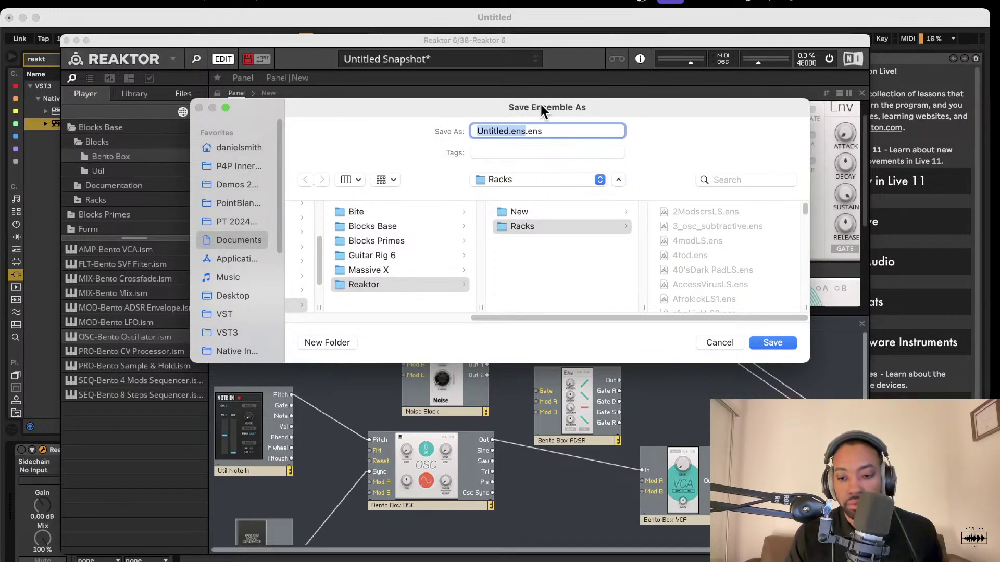
type("rise1")
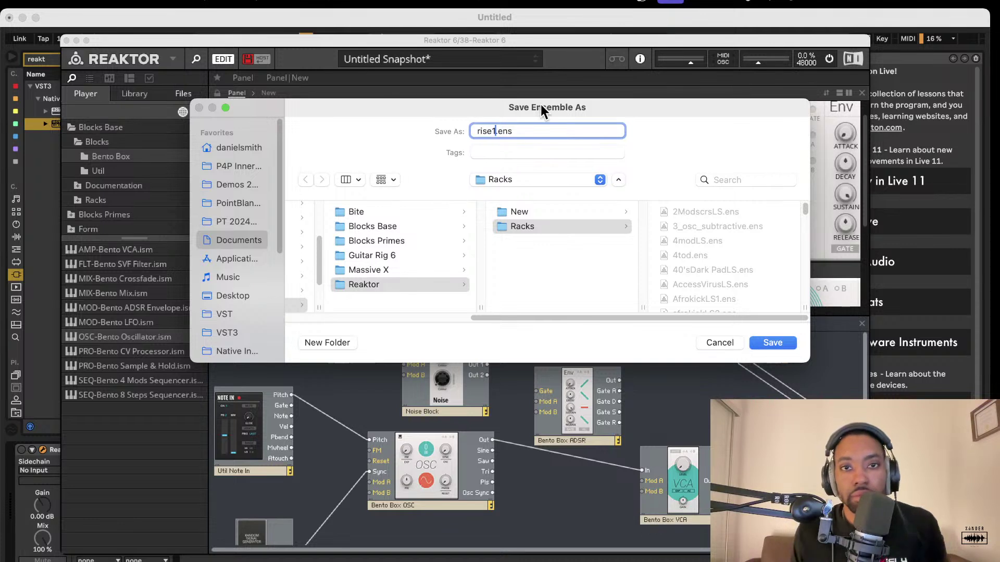
key("Caps_Lock")
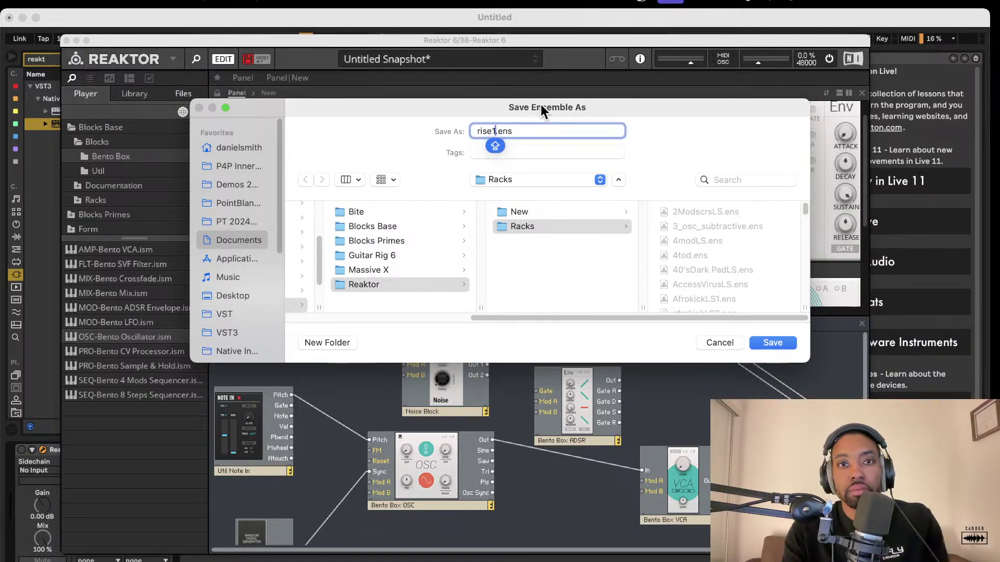
type("LS")
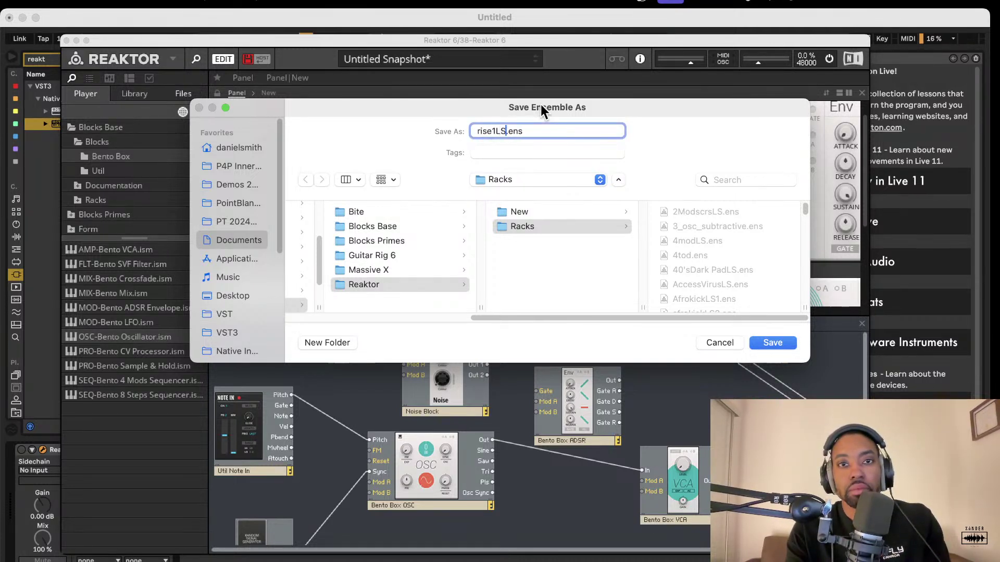
key("Caps_Lock")
left_click(788, 346)
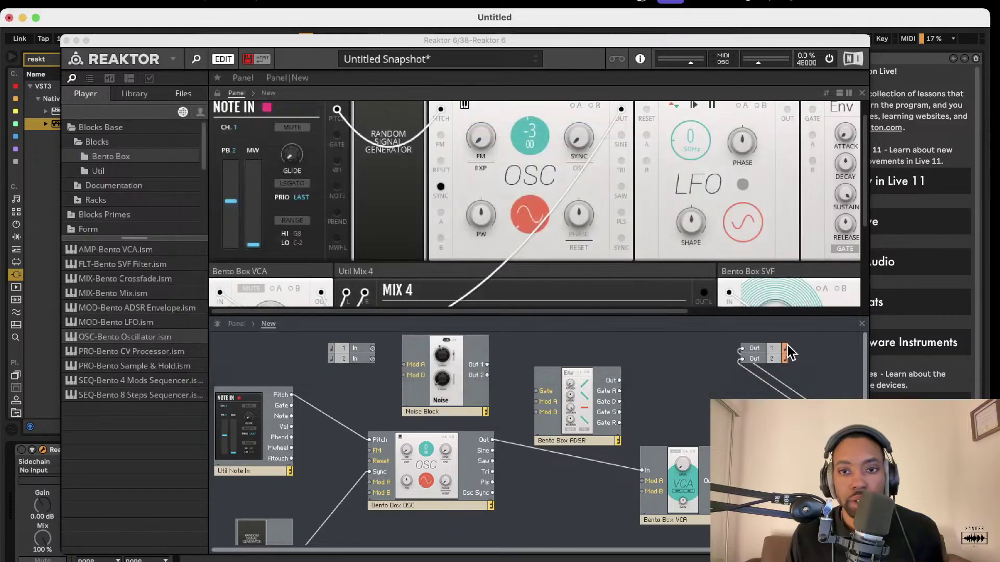
Step: Close the Reaktor window, unfold the Reaktor 6 track in Ableton Live, and delete its Reaktor 6 device
left_click(66, 40)
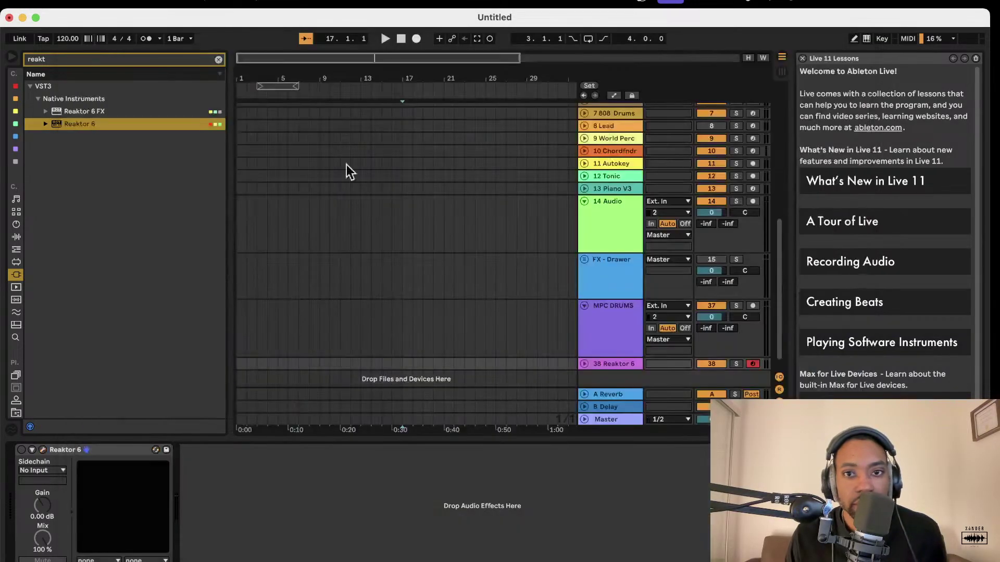
left_click(585, 363)
left_click(102, 450)
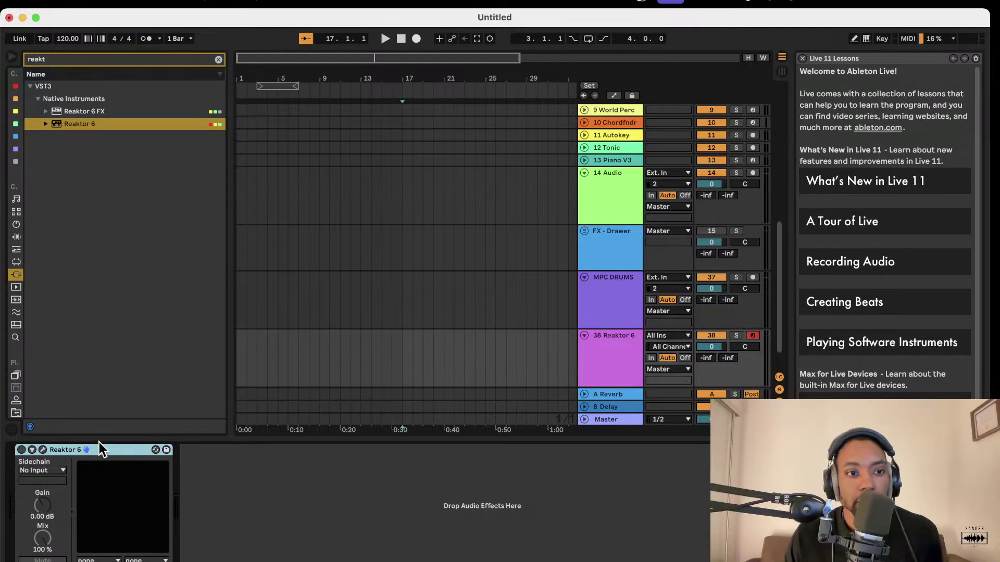
right_click(107, 454)
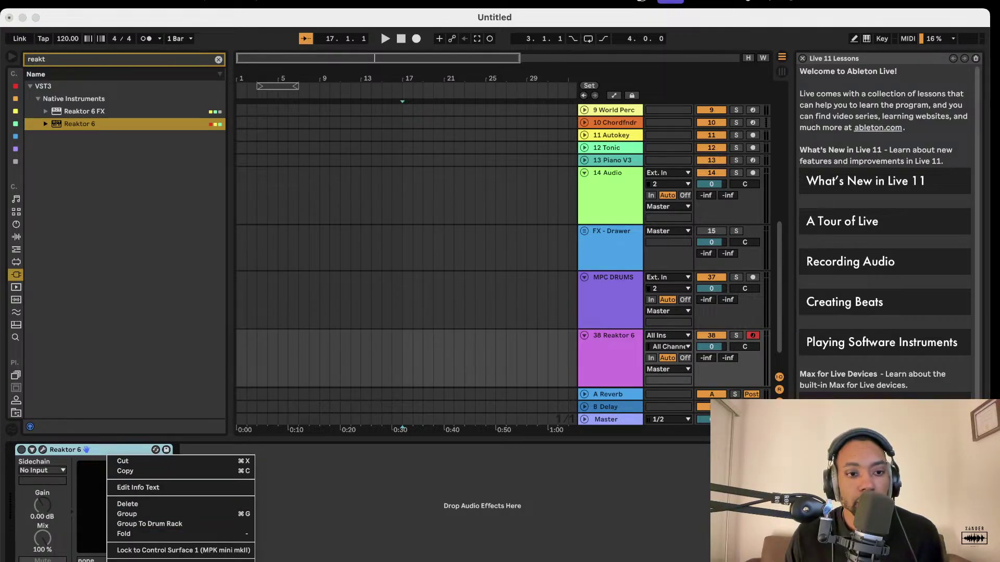
left_click(145, 504)
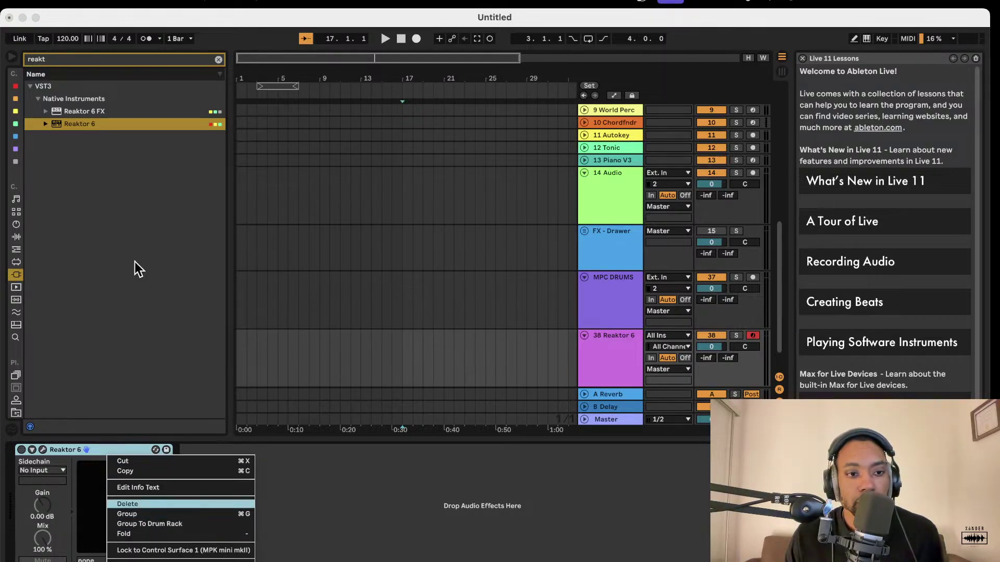
Step: Load a fresh Reaktor 6 instrument from the VST3 plug-ins onto the track and start it in Build mode
double_click(91, 124)
left_click(43, 451)
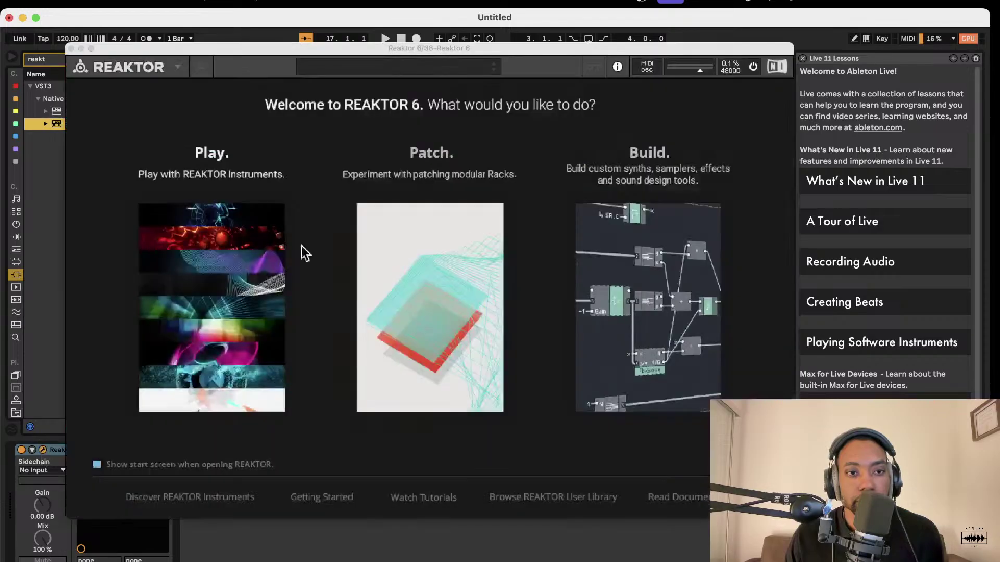
left_click(599, 240)
Step: Open the recently saved rise1LS ensemble in Reaktor
left_click(151, 67)
left_click(178, 68)
left_click(180, 73)
left_click(181, 78)
mouse_move(183, 85)
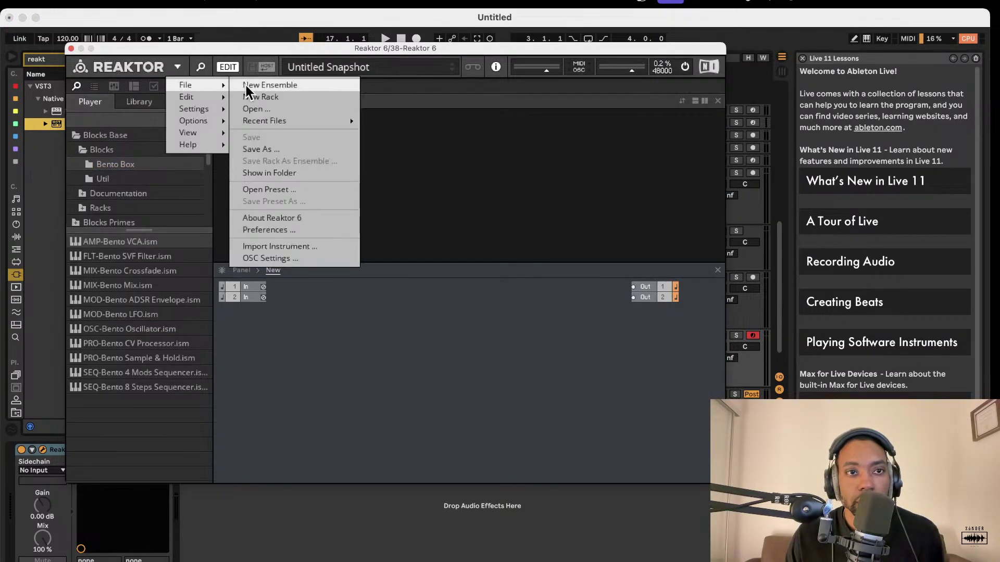
mouse_move(263, 125)
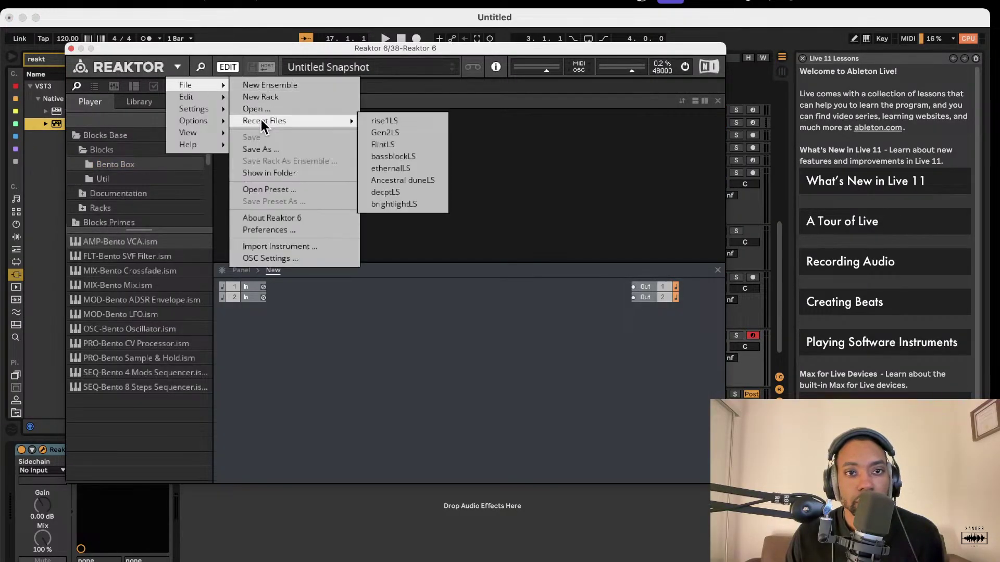
left_click(380, 121)
Step: Enable edit mode for the ensemble, then reposition and resize the Reaktor window so rack and structure both have room
left_click_drag(759, 48, 681, 89)
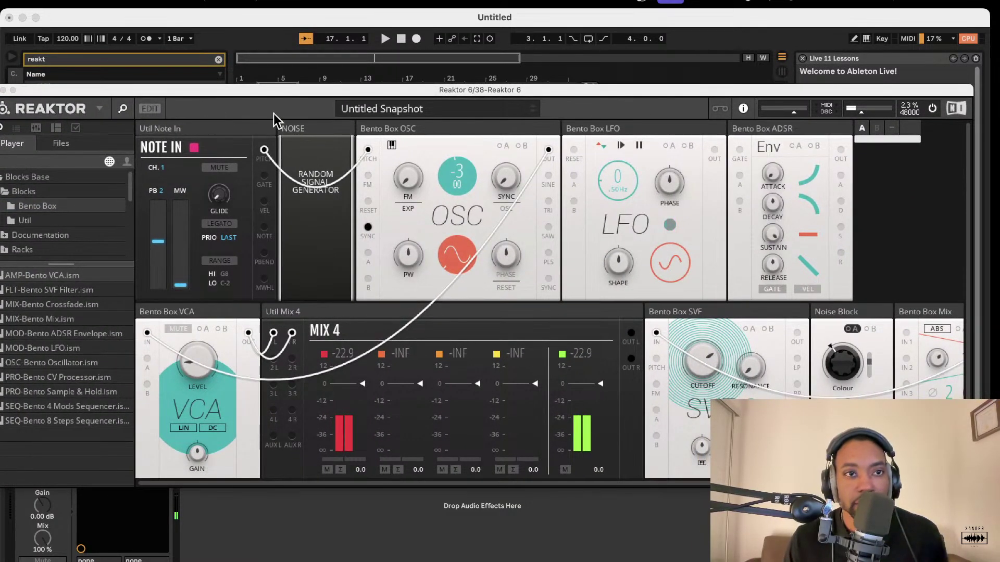
left_click(150, 108)
left_click_drag(646, 519, 888, 551)
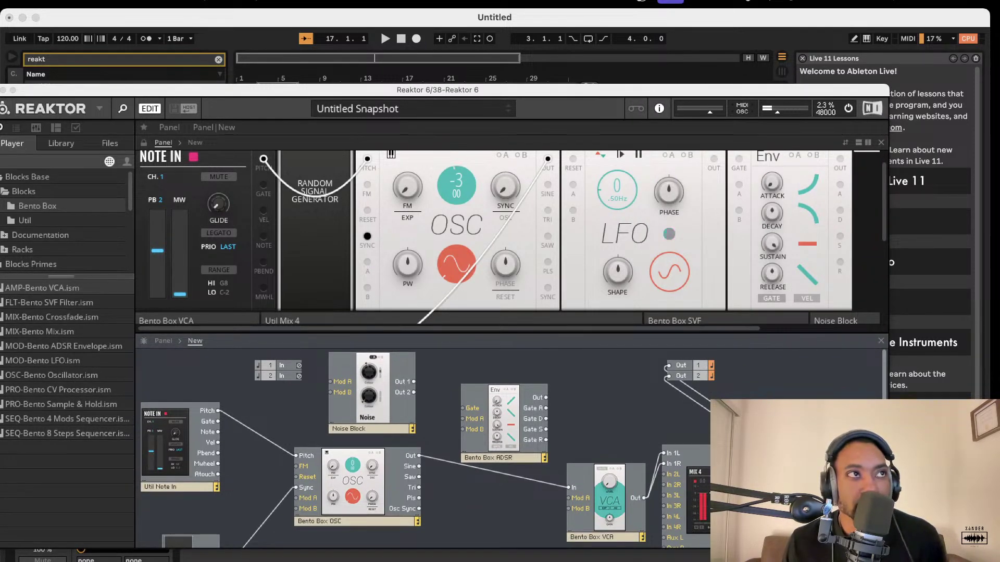
key("super+Tab")
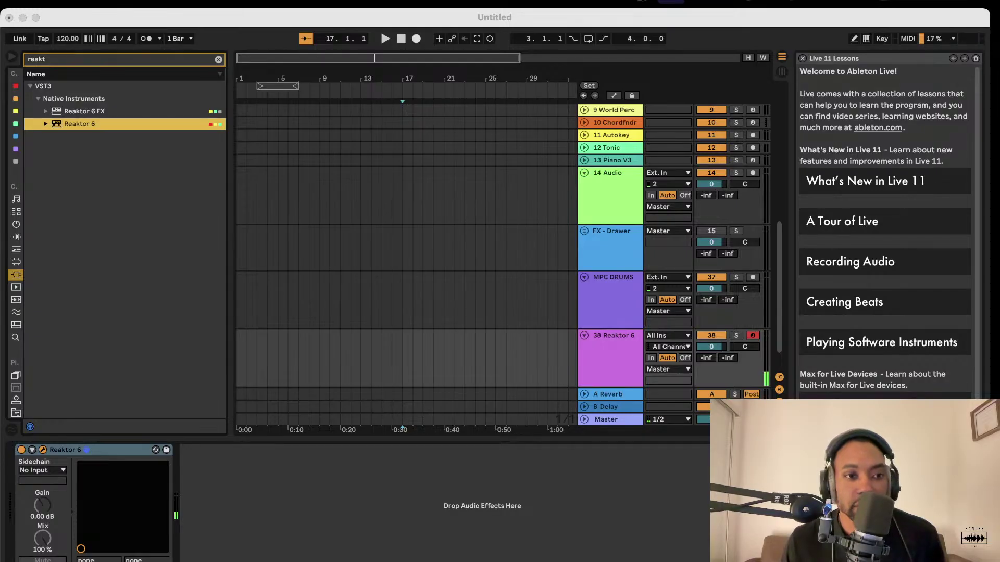
left_click(43, 450)
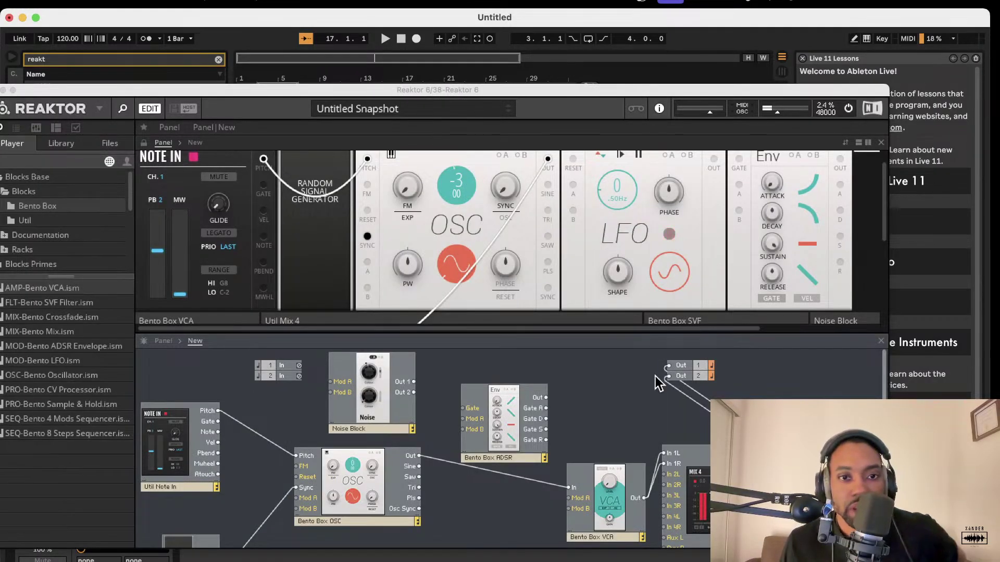
left_click_drag(562, 90, 646, 33)
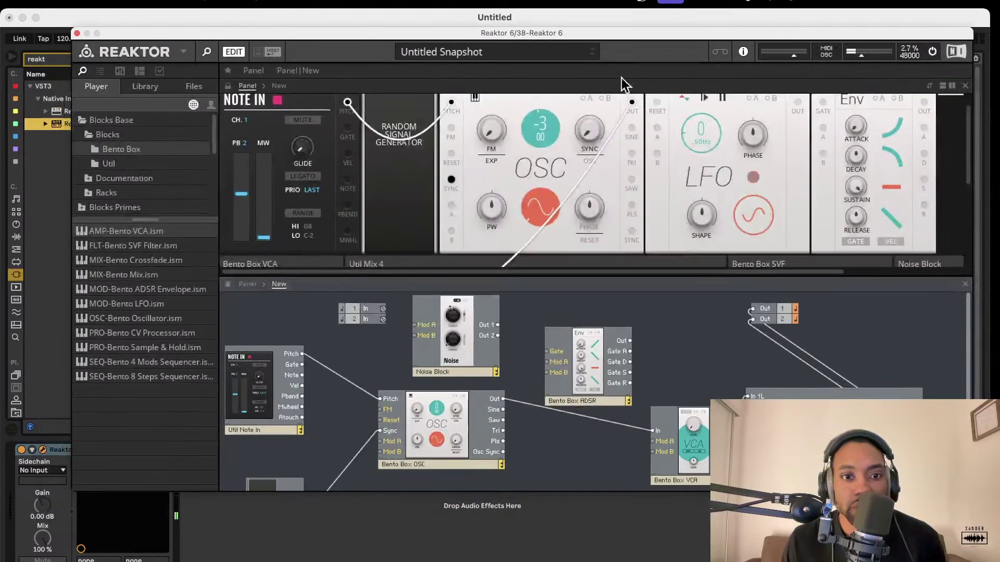
left_click_drag(972, 491, 915, 561)
Step: Wire the NOISE block's White output to the Bento Box VCA In and slightly lower the main output level
scroll(642, 432, "down", 3)
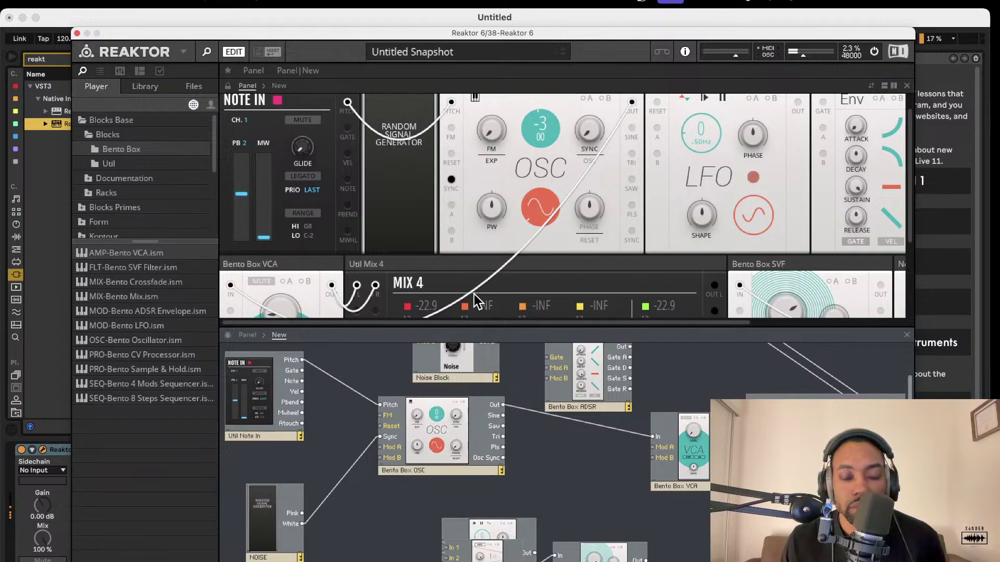
scroll(384, 245, "down", 3)
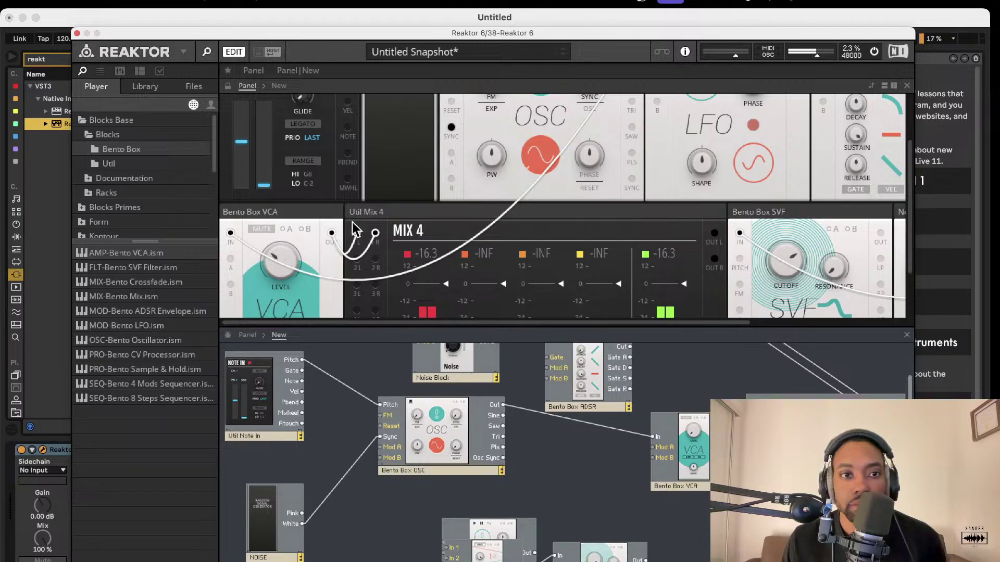
scroll(447, 390, "up", 2)
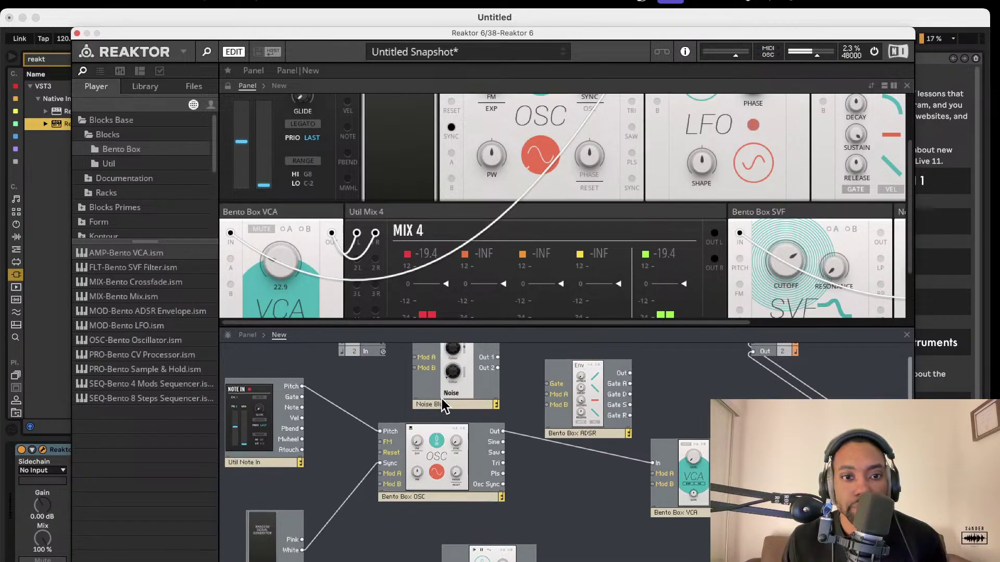
scroll(386, 440, "up", 1)
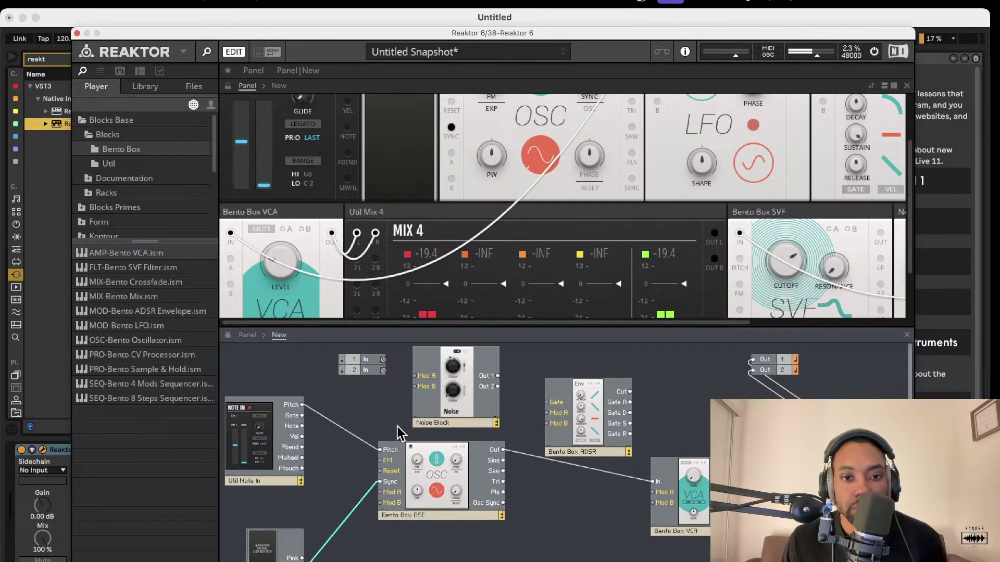
left_click_drag(302, 559, 663, 474)
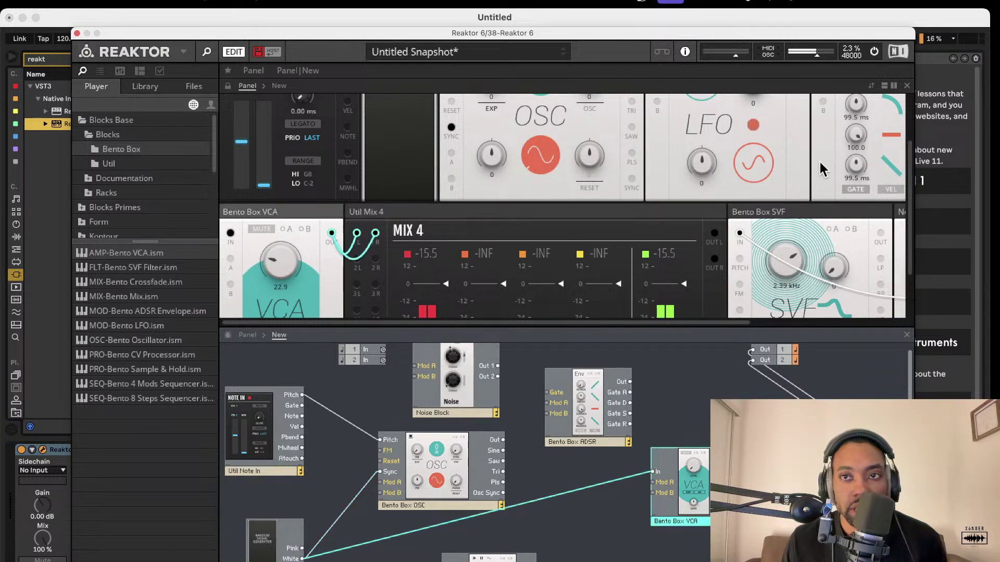
left_click_drag(805, 61, 800, 60)
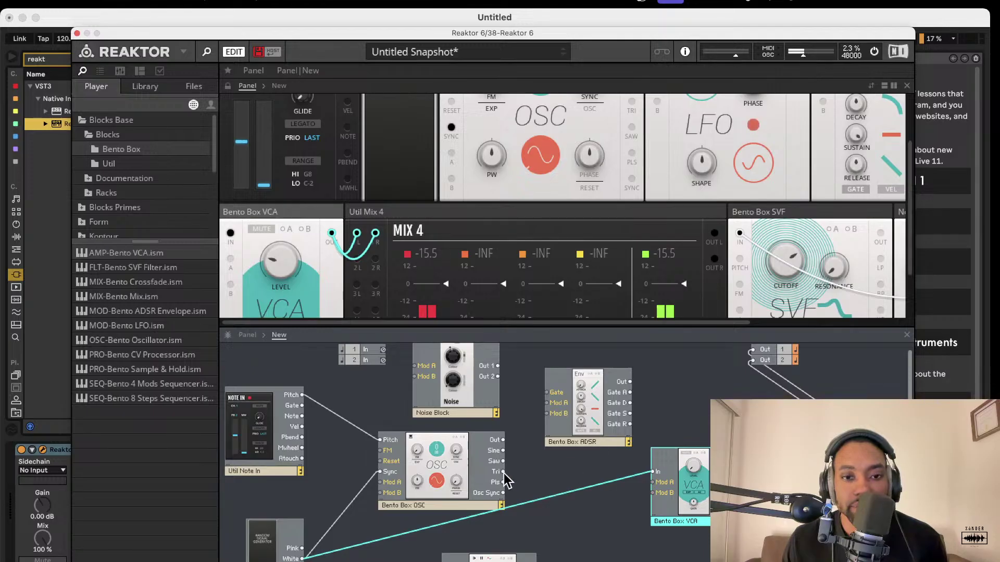
Step: Delete the wire from NOISE White to the VCA and reposition the Bento Box ADSR and OSC to clear space
left_click(448, 525)
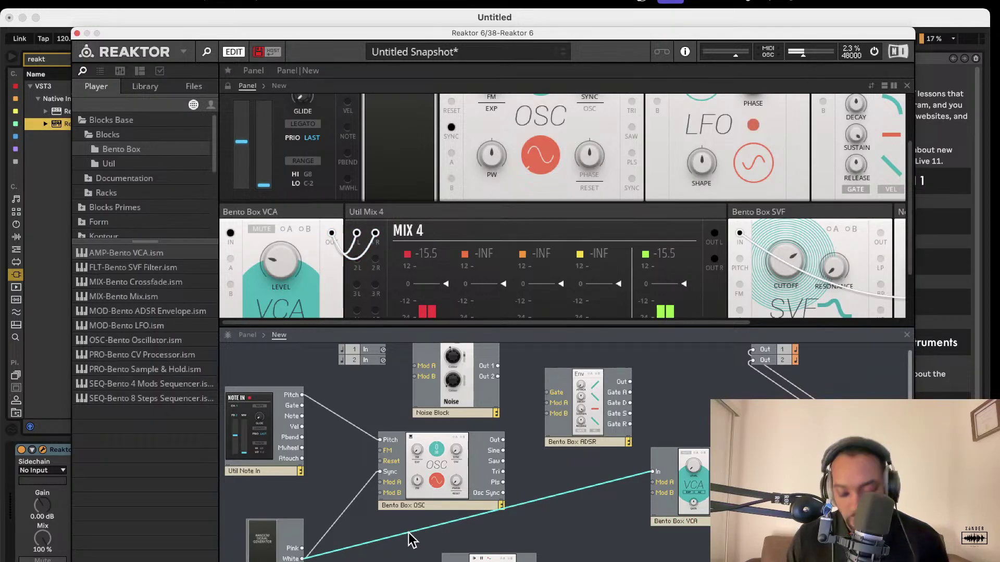
key("Delete")
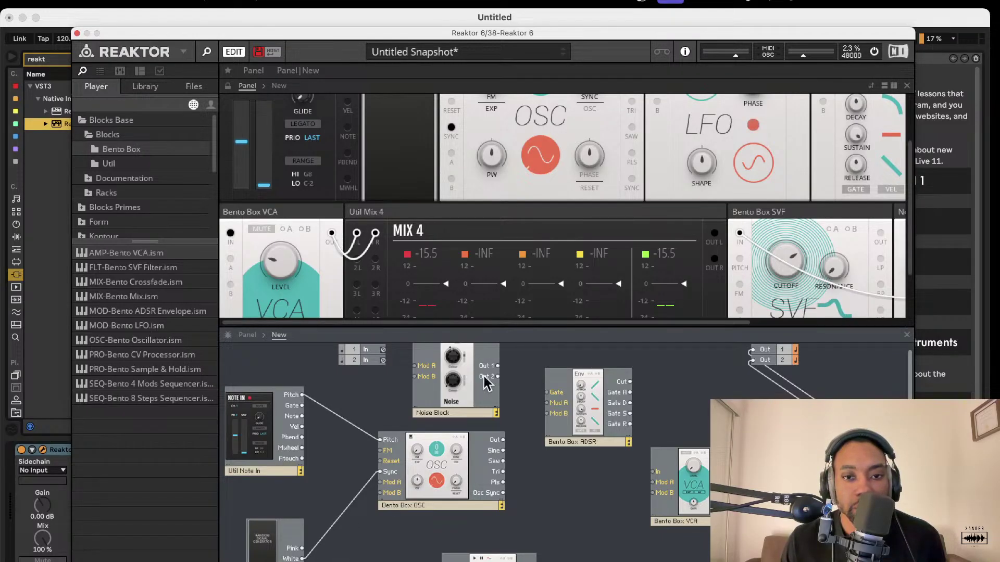
left_click_drag(587, 408, 582, 495)
left_click_drag(492, 472, 471, 463)
left_click_drag(483, 429, 533, 463)
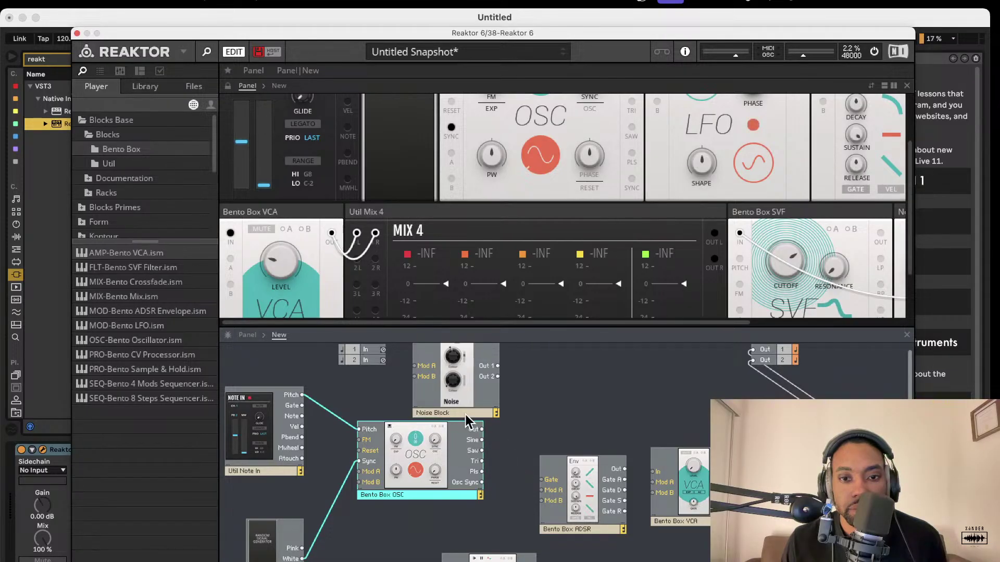
Step: Place Bento Box Mix beside the OSC and wire OSC Out to its In 1 and NOISE White to its In 2
scroll(463, 415, "down", 3)
left_click_drag(485, 529, 542, 357)
scroll(476, 411, "up", 3)
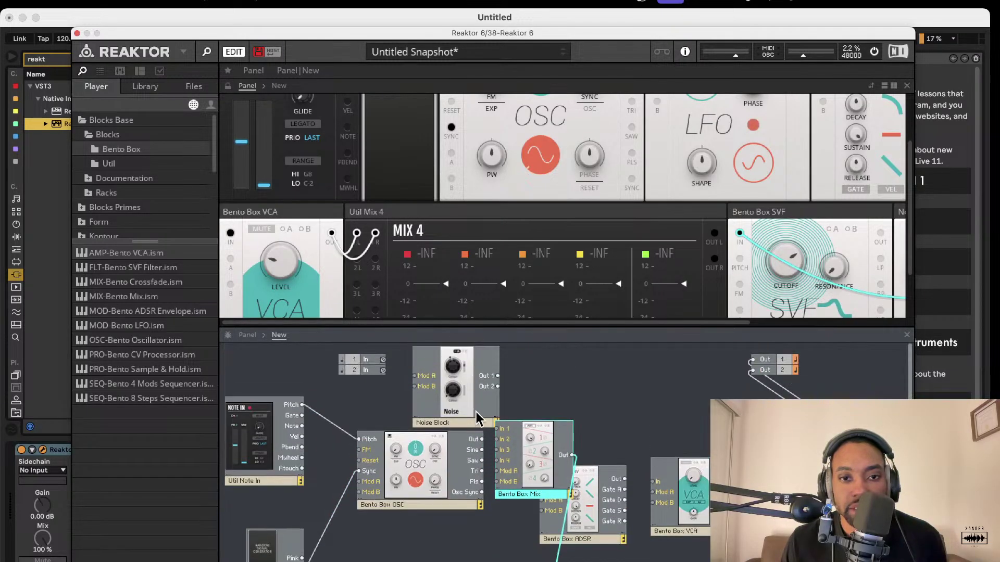
left_click_drag(483, 442, 499, 428)
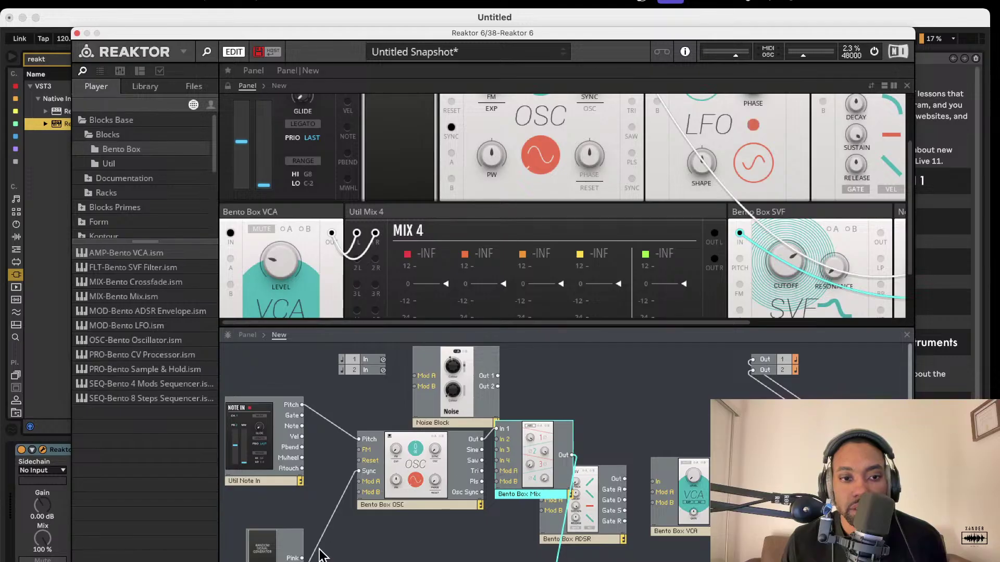
left_click_drag(303, 561, 504, 440)
Step: Delete the wire from NOISE White to the OSC's Sync and reposition the Bento Box OSC and Bento Box Mix
left_click(343, 495)
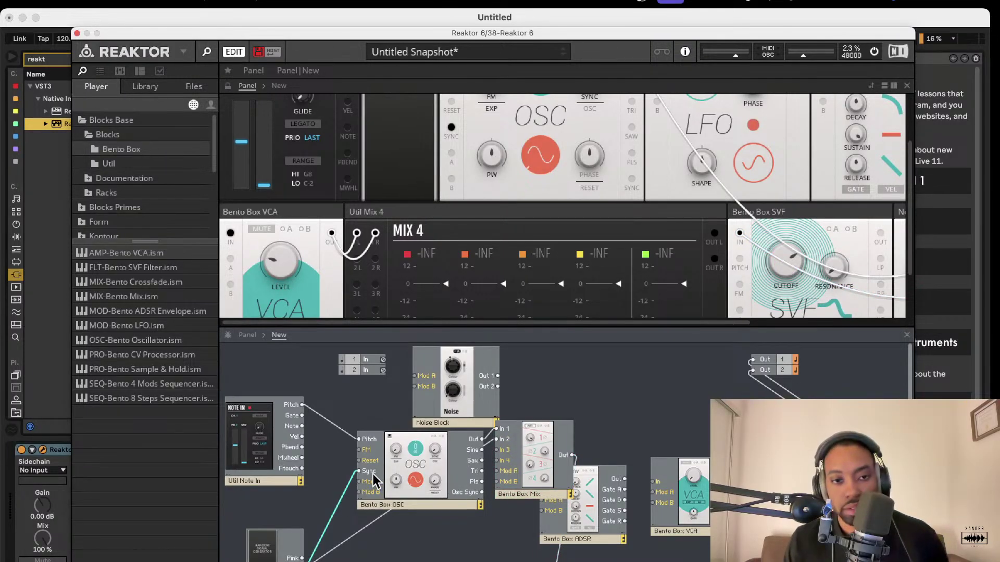
key("Delete")
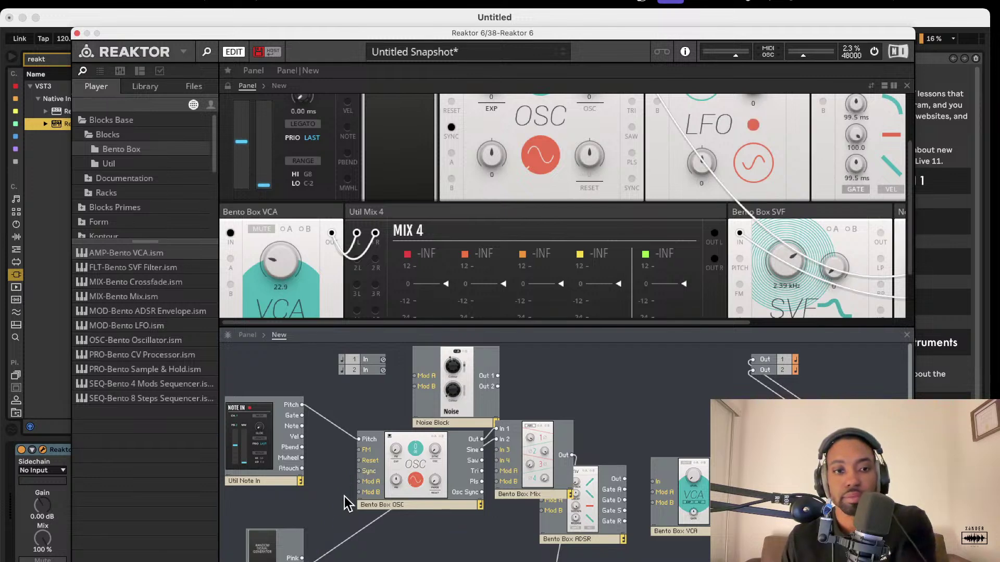
left_click_drag(402, 476, 362, 471)
left_click_drag(532, 450, 479, 488)
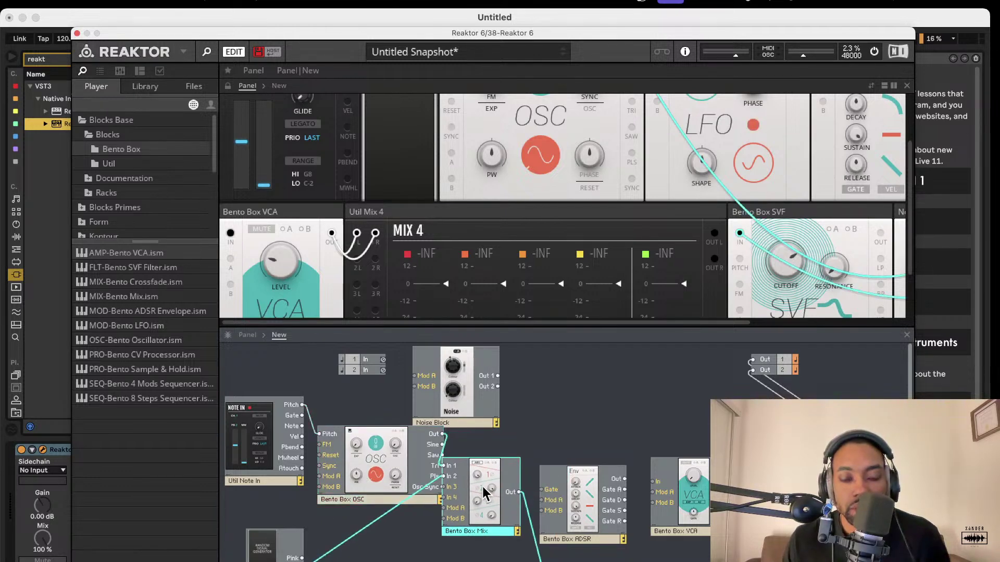
Step: Wire the Bento Box SVF Out to the Bento Box VCA In
scroll(562, 495, "down", 3)
scroll(614, 537, "up", 3)
scroll(666, 425, "up", 1)
scroll(666, 424, "up", 1)
left_click_drag(642, 555, 653, 427)
scroll(657, 424, "up", 2)
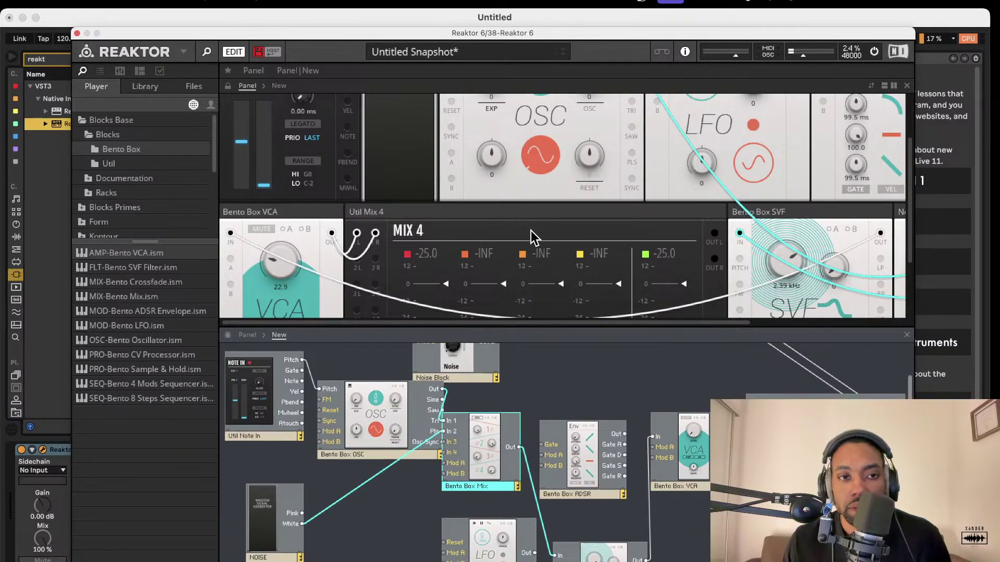
Step: Raise the Bento Box VCA level to 43.2
scroll(538, 232, "down", 2)
scroll(671, 146, "down", 5)
scroll(671, 146, "right", 6)
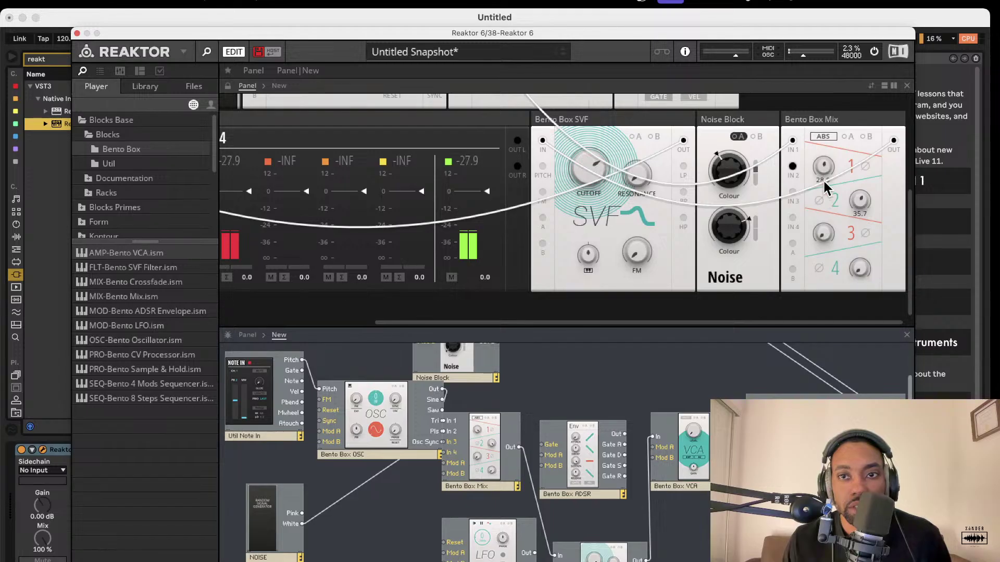
scroll(407, 291, "left", 8)
left_click_drag(278, 161, 278, 104)
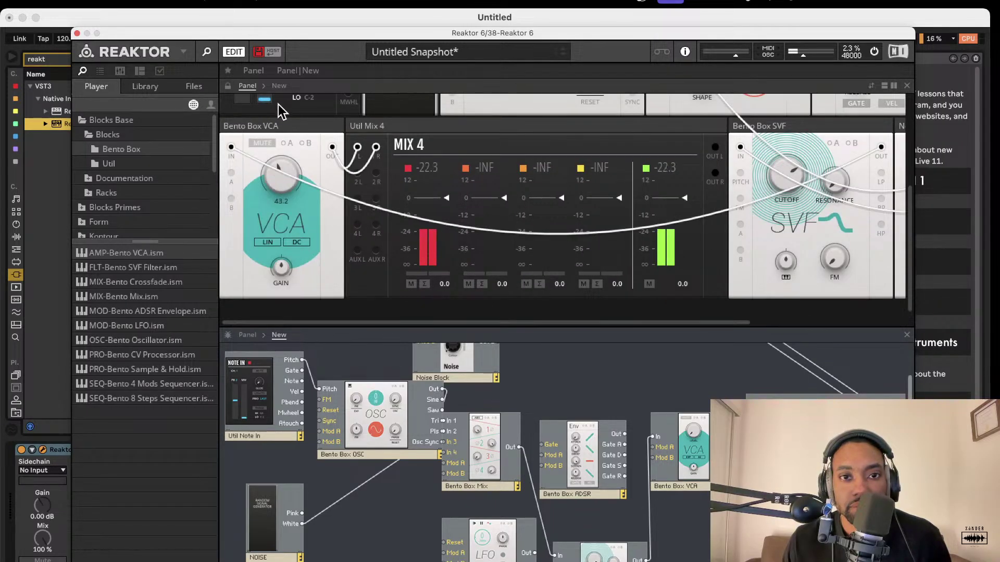
Step: Move the Bento Box OSC clear of the Bento Box Mix and toggle the mute of Util Mix 4's first channel
scroll(503, 440, "up", 1)
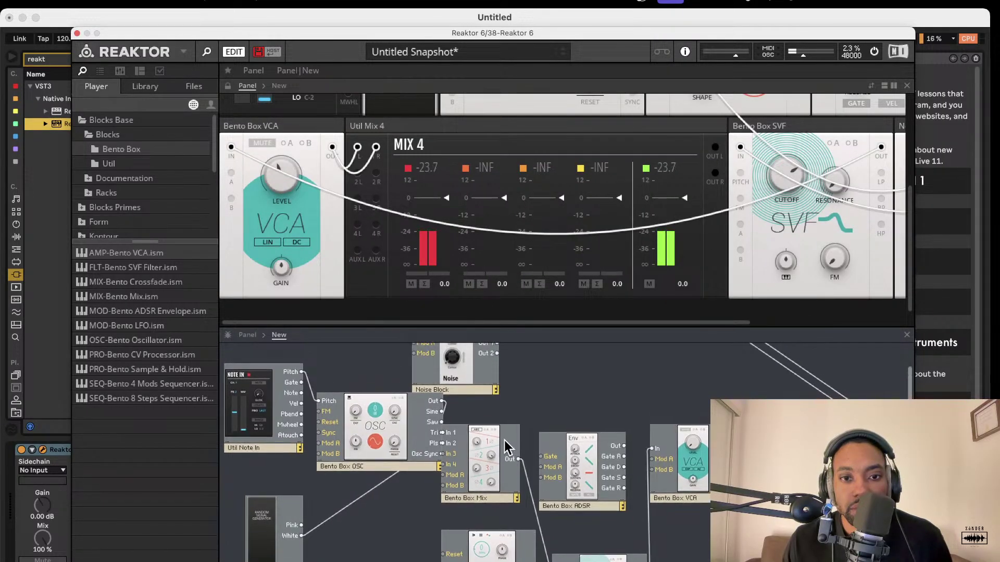
left_click_drag(367, 442, 336, 426)
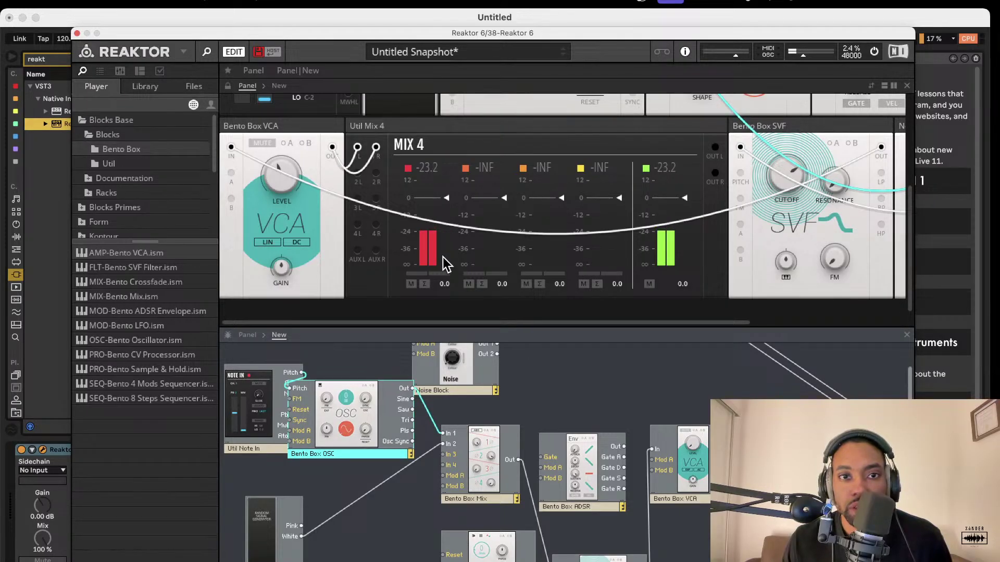
left_click(411, 285)
left_click(410, 285)
left_click(409, 285)
left_click(409, 285)
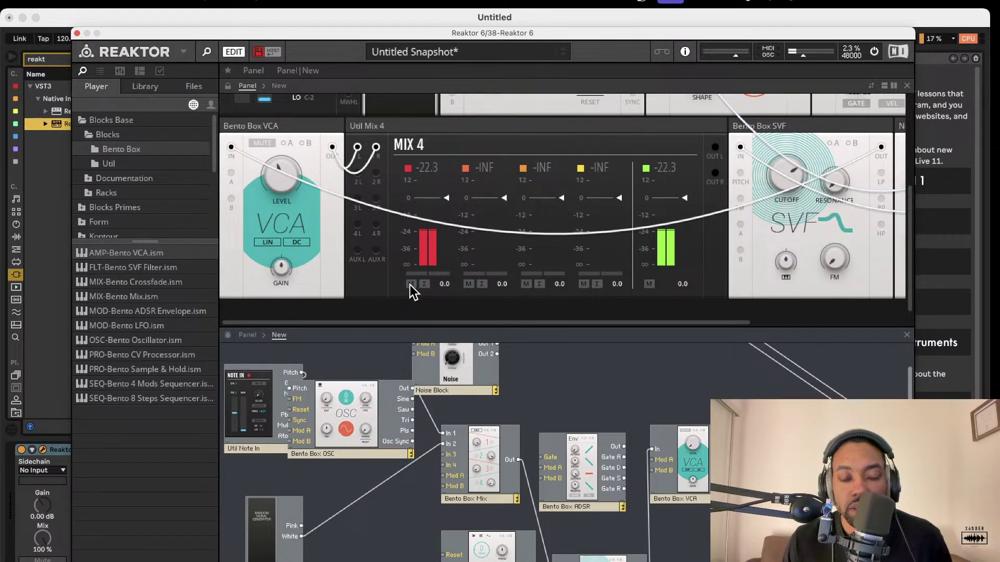
Step: Nudge the Bento Box OSC slightly back toward the Bento Box Mix in the structure
scroll(696, 182, "right", 5)
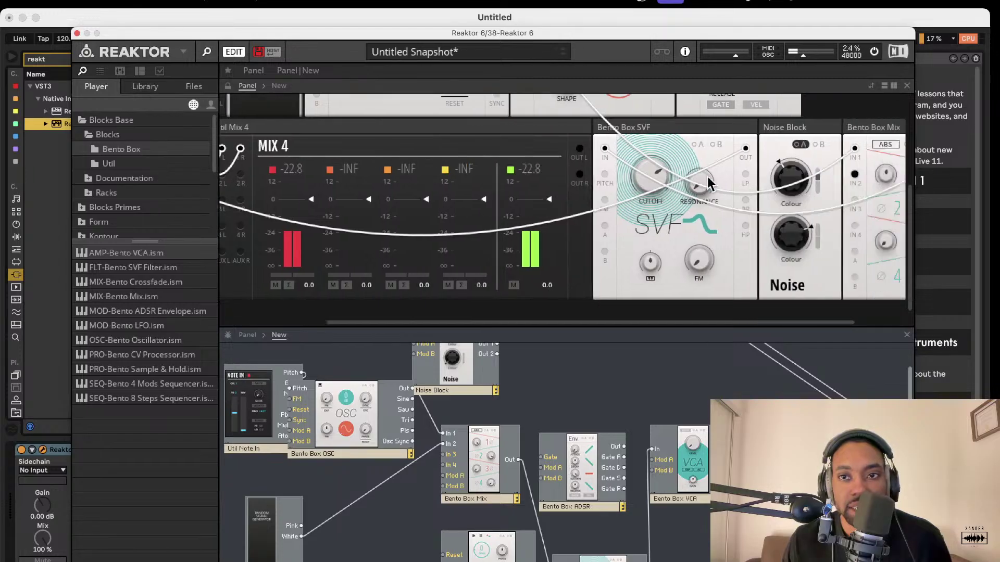
scroll(696, 182, "right", 2)
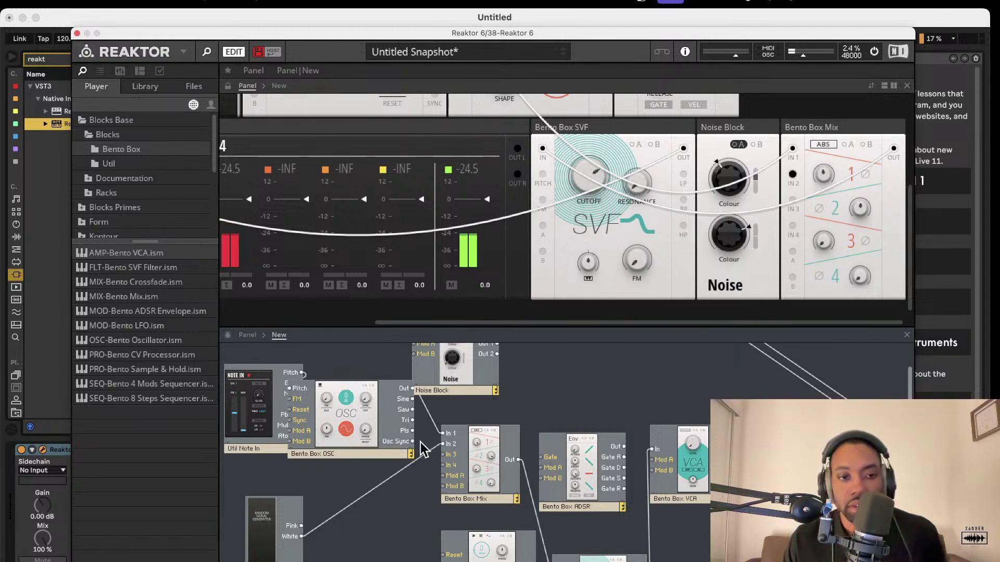
mouse_move(349, 402)
left_mouse_down()
mouse_move(394, 392)
mouse_move(374, 382)
mouse_move(359, 405)
left_mouse_up()
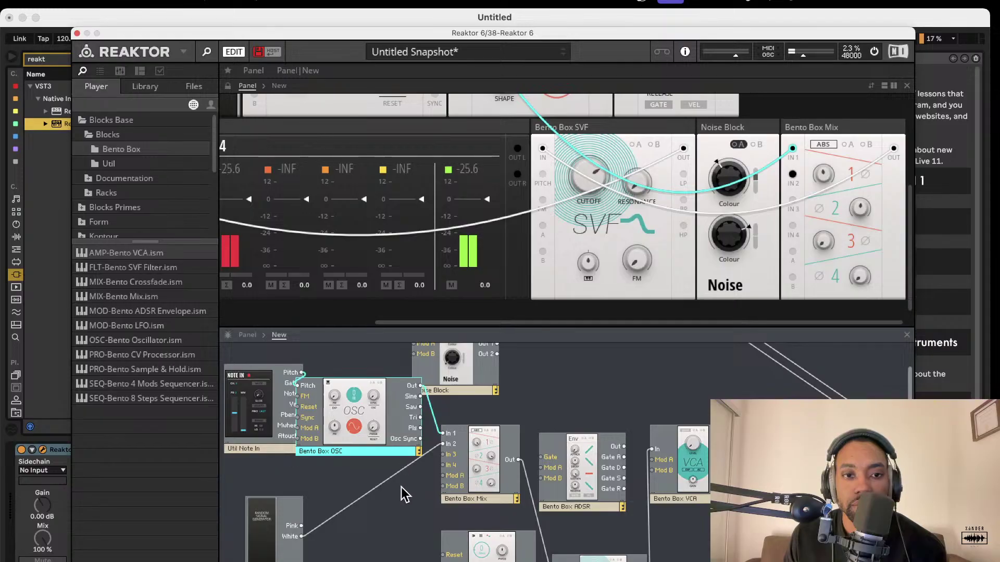
Step: Move the Bento Box OSC closer to the Mix and reroute the NOISE White output from Mix In 2 to the oscillator's Mod A
left_click_drag(387, 443, 416, 445)
left_click_drag(303, 535, 343, 435)
left_click(368, 494)
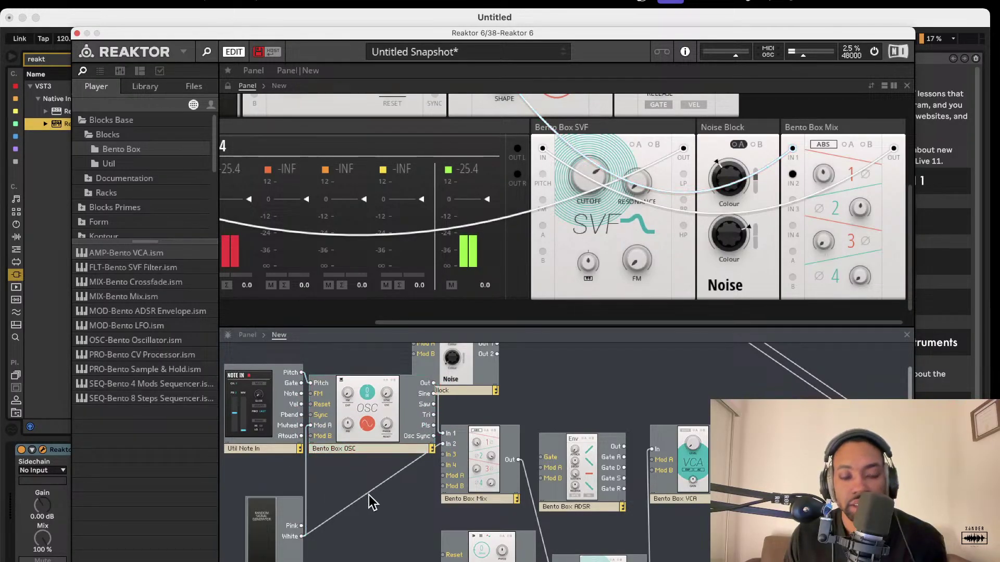
key("BackSpace")
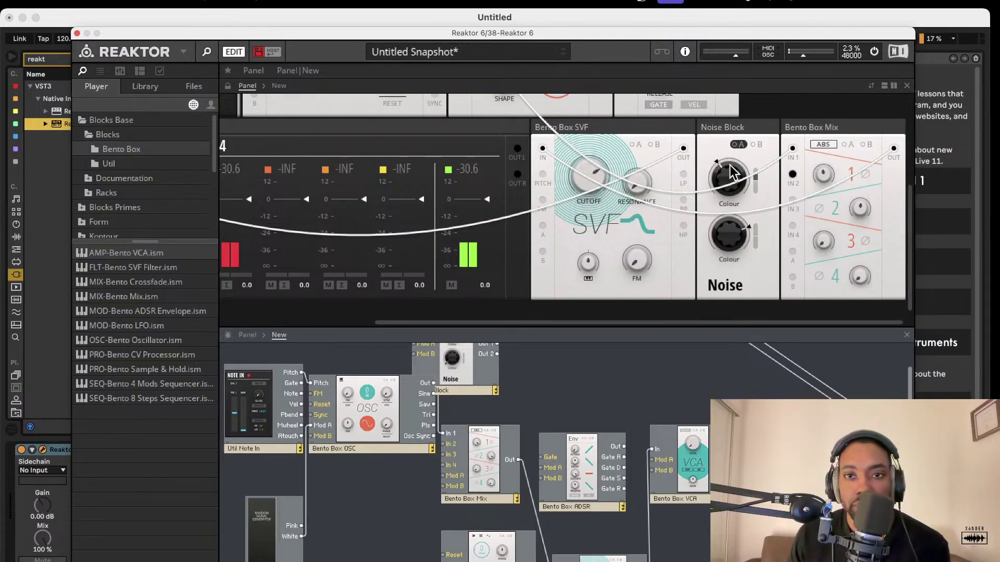
Step: Wire NOISE White back to Bento Box Mix In 2 and delete its wire to the oscillator's Mod A
scroll(335, 224, "left", 3)
scroll(303, 524, "up", 1)
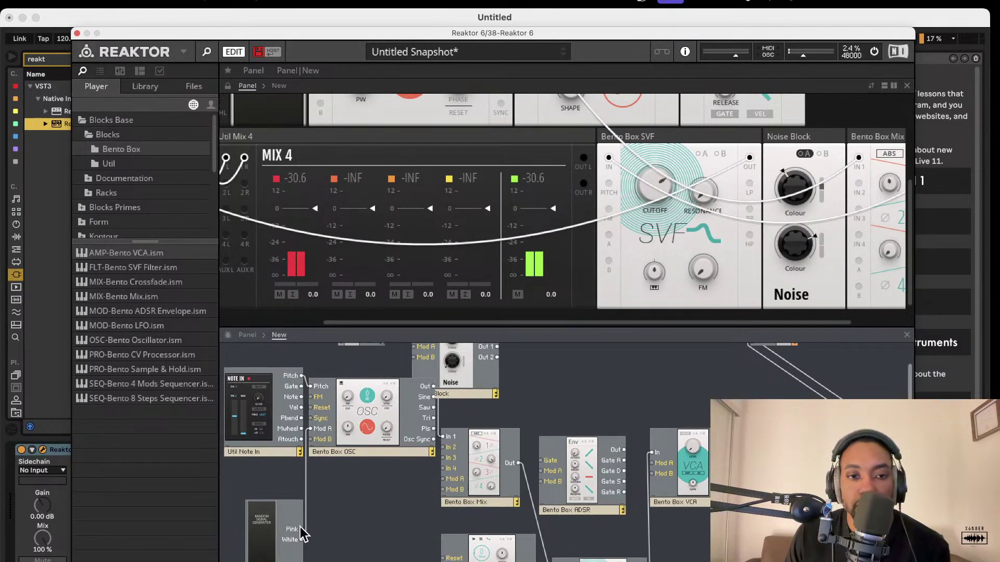
left_click_drag(305, 540, 443, 448)
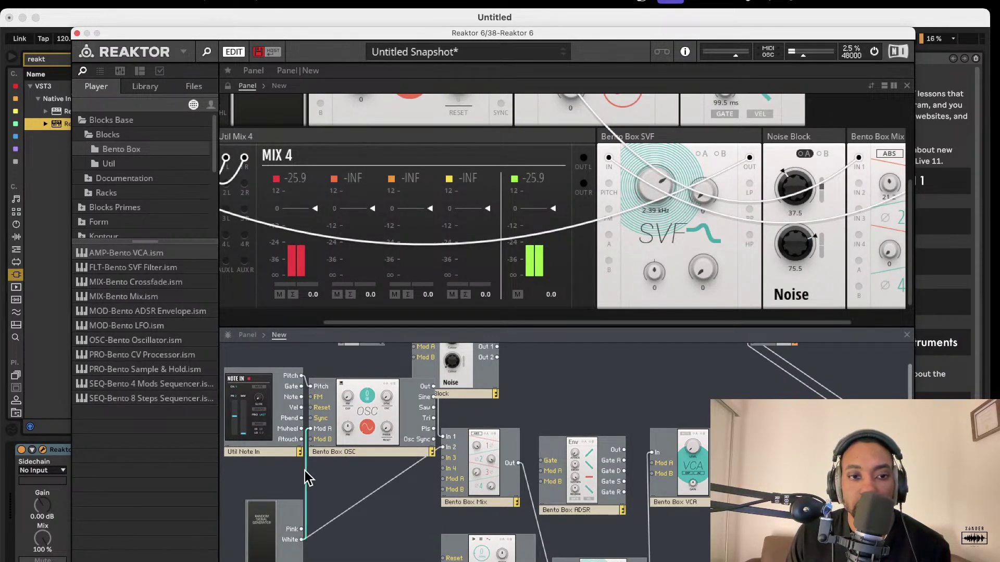
scroll(494, 437, "up", 1)
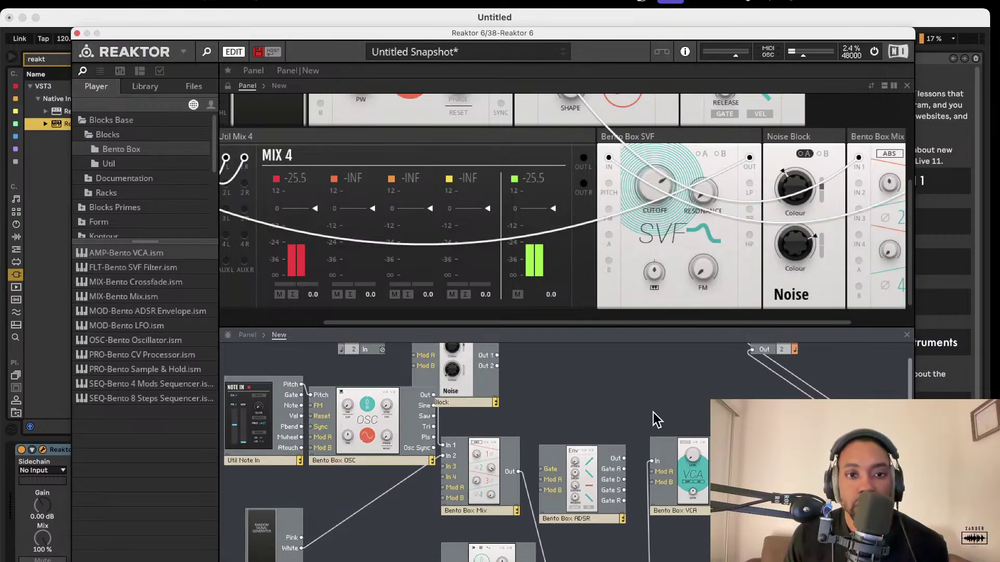
Step: Place the Noise Block below the Util Note In and wire its Out 1 to the Bento Box OSC's Mod A
left_click_drag(474, 374, 604, 411)
scroll(579, 407, "down", 2)
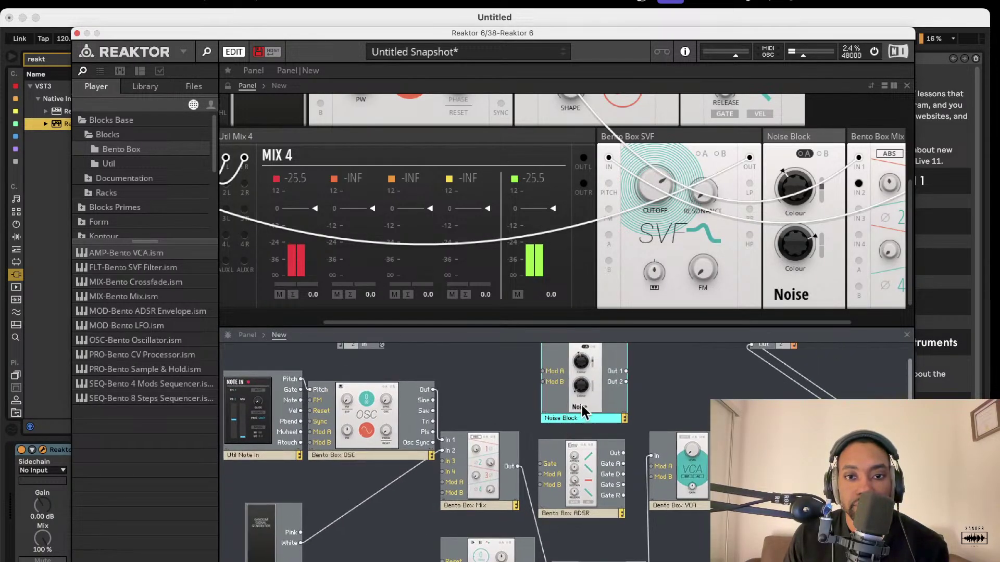
left_click_drag(604, 398, 335, 432)
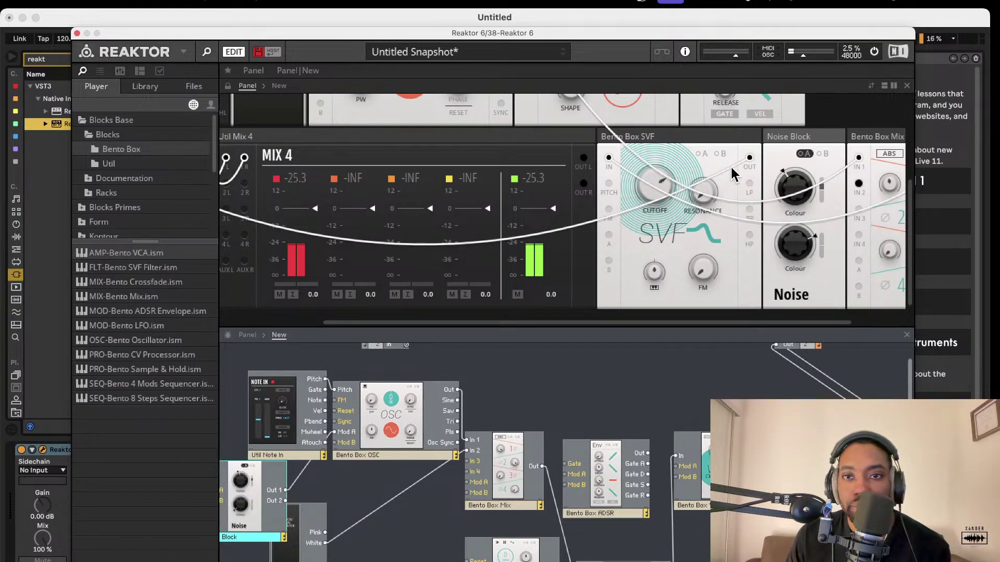
Step: Adjust the level of the Bento Box Mix's first channel
scroll(727, 176, "right", 3)
scroll(745, 174, "up", 5)
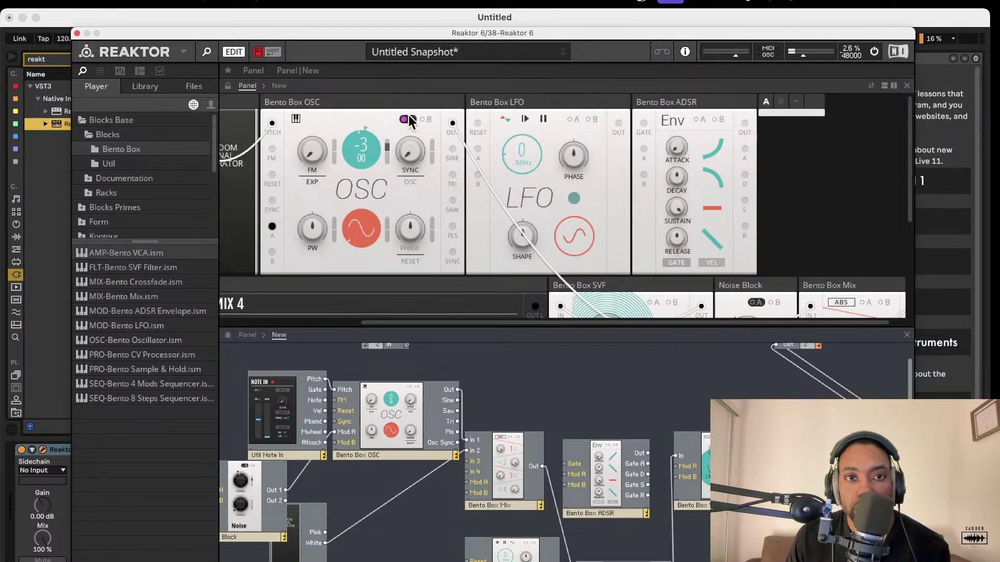
scroll(719, 227, "down", 5)
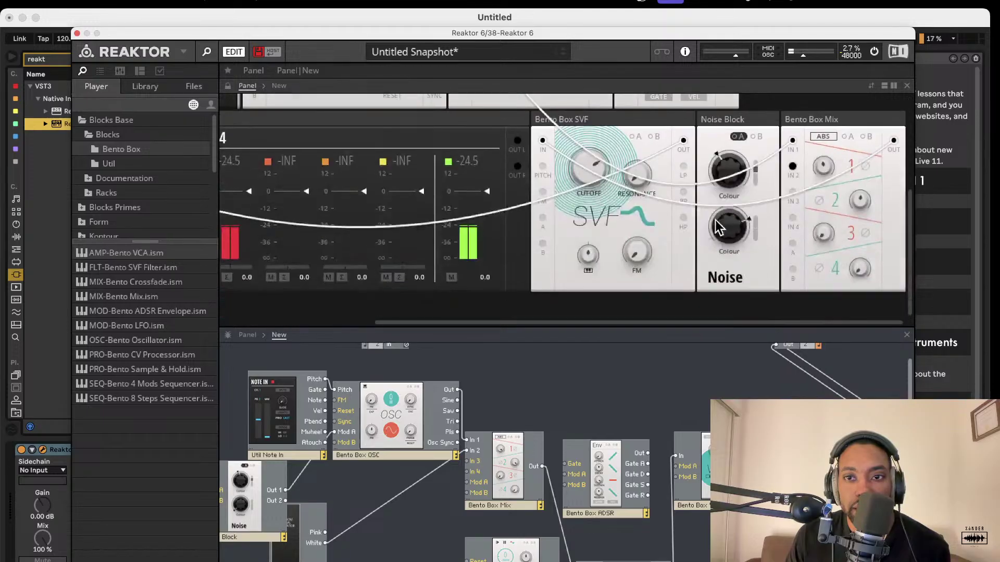
left_click_drag(815, 162, 799, 207)
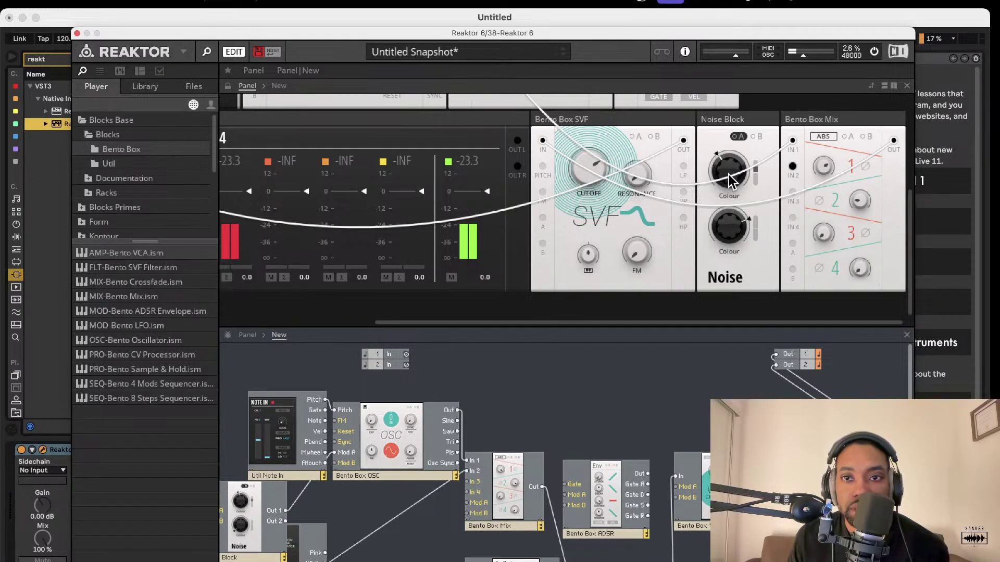
Step: Set the Noise Block's upper Colour to 42.9 and raise the main output level
left_click_drag(727, 208, 732, 130)
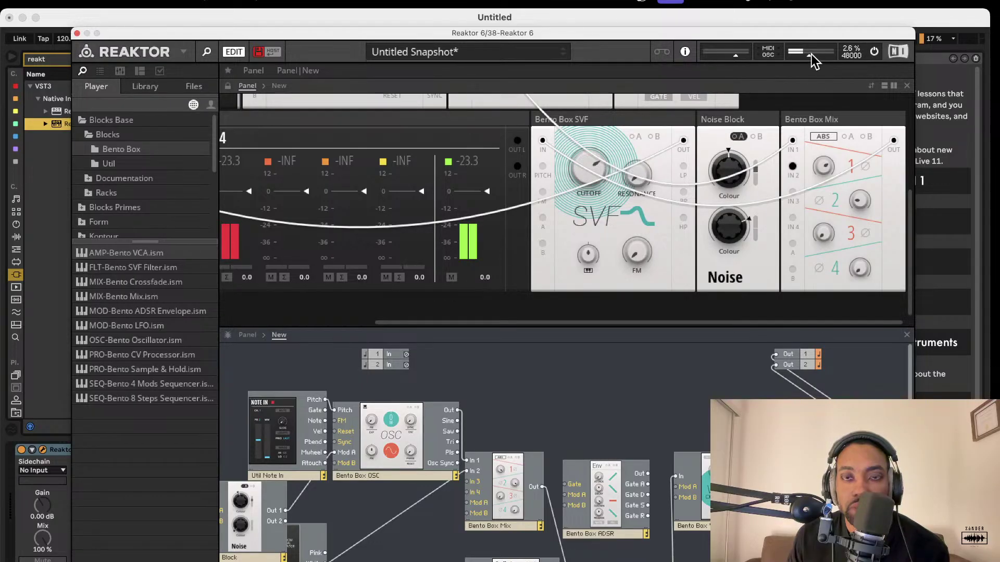
left_click_drag(826, 51, 824, 52)
left_click_drag(728, 159, 738, 32)
left_click_drag(735, 73, 723, 177)
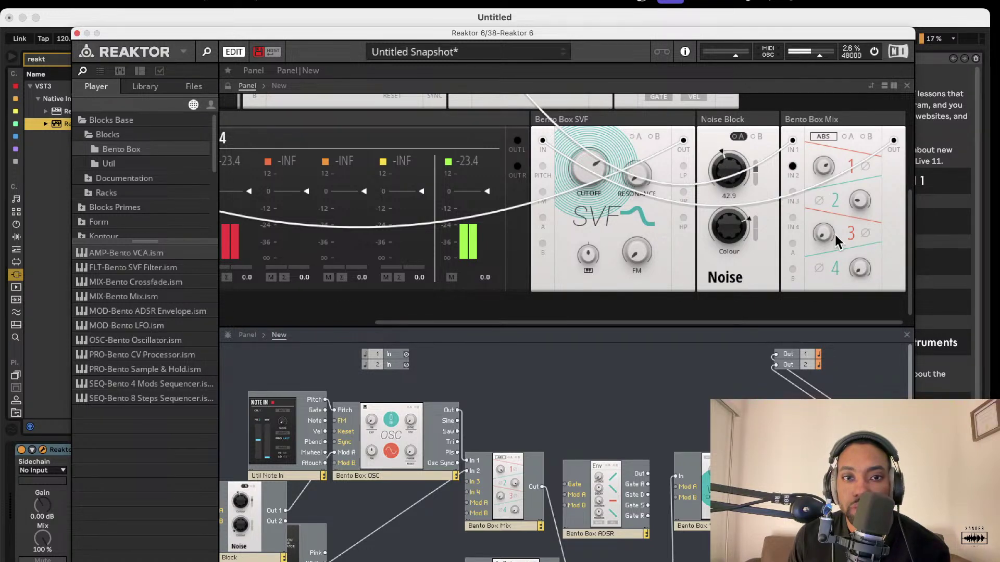
Step: Shift the Noise Block clear of the NOISE module in the structure
scroll(775, 287, "up", 1)
scroll(572, 454, "down", 1)
scroll(527, 429, "left", 2)
scroll(524, 426, "down", 2)
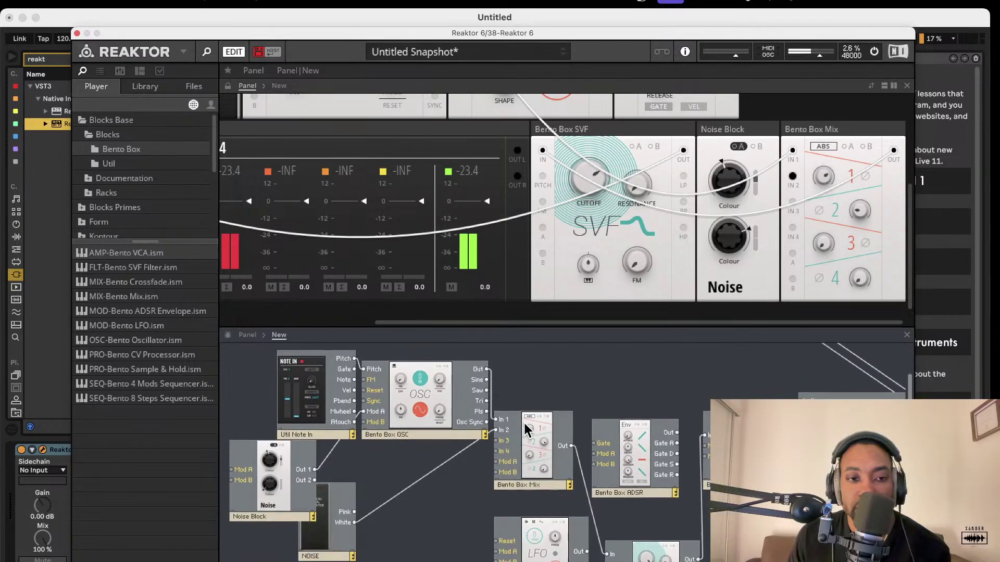
left_click_drag(255, 473, 219, 483)
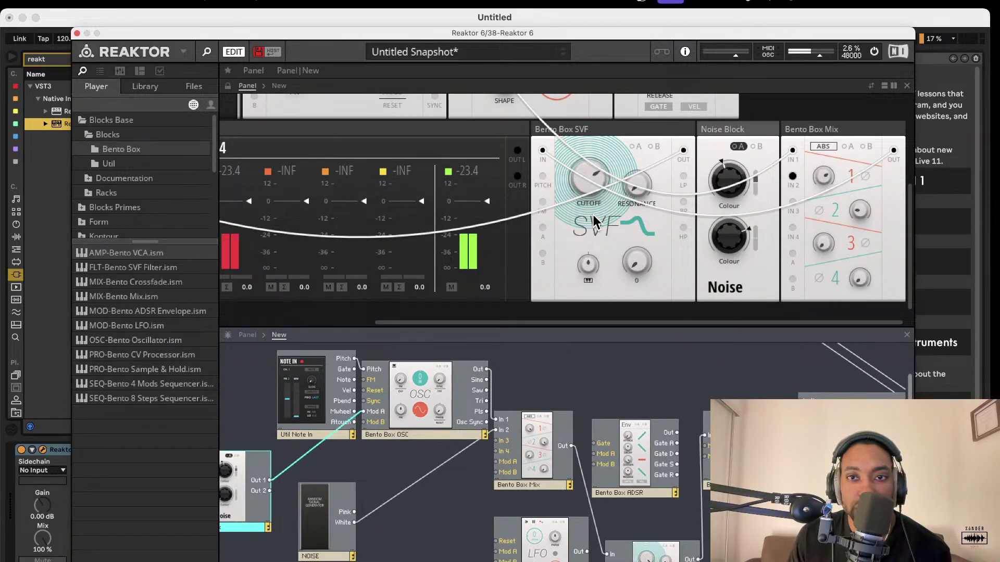
Step: Check the levels of the Bento Box Mix's first two channels
scroll(580, 212, "up", 3)
scroll(686, 222, "down", 2)
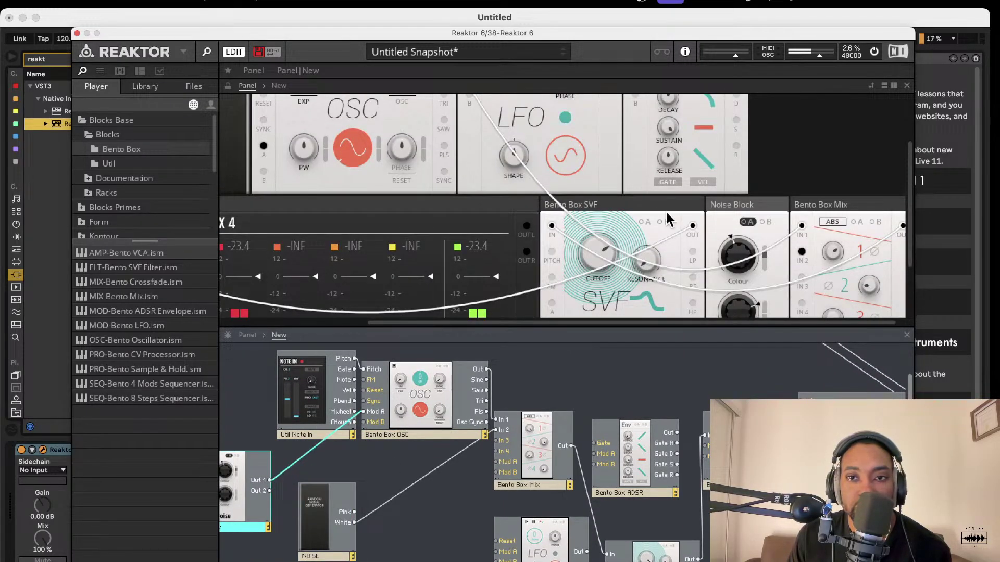
scroll(686, 221, "down", 2)
scroll(813, 200, "up", 1)
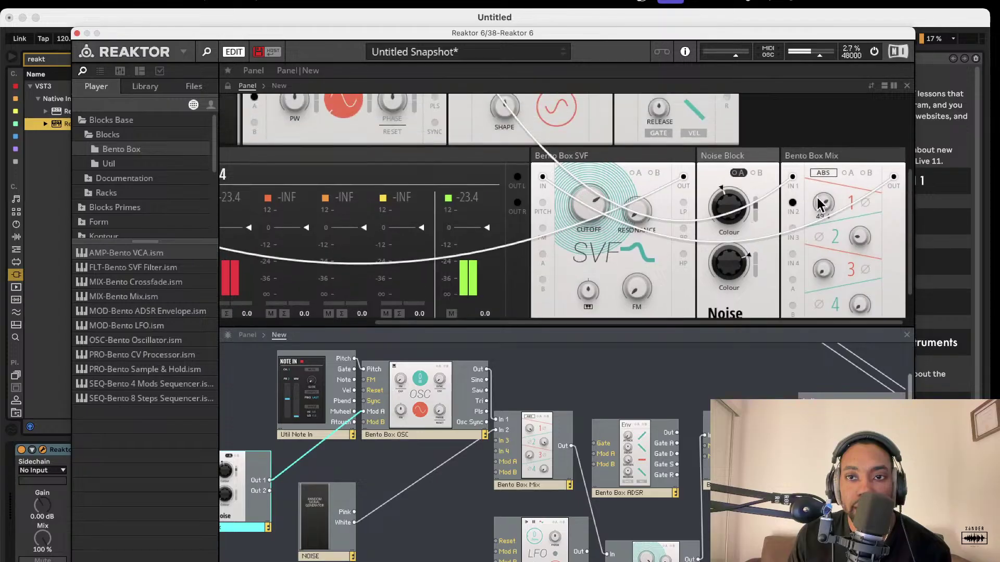
left_click(859, 237)
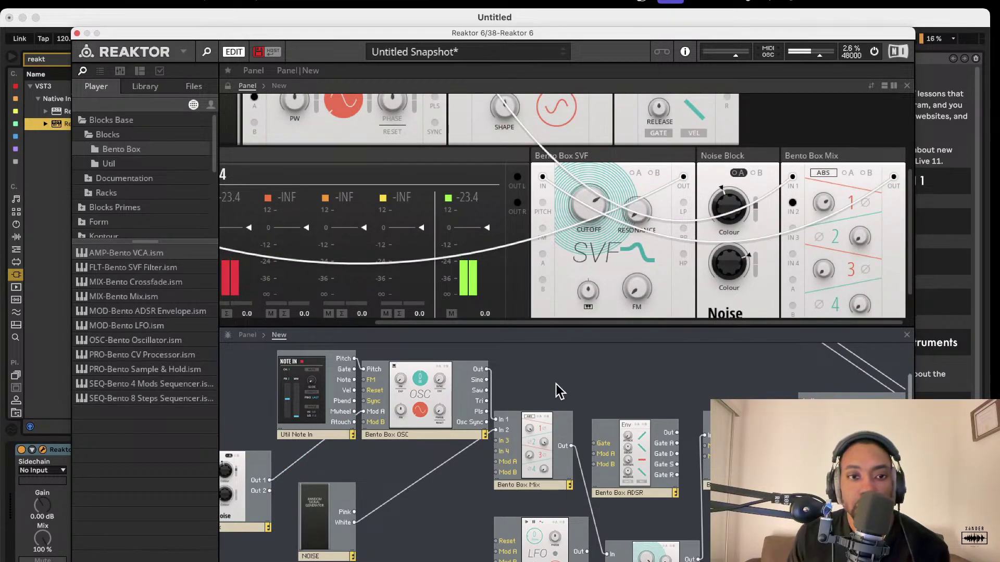
Step: Spread the Util Note In and Bento Box OSC away from the Bento Box Mix to space out the structure
scroll(378, 371, "left", 3)
left_click_drag(366, 391, 305, 385)
left_click_drag(452, 417, 410, 414)
scroll(595, 256, "down", 2)
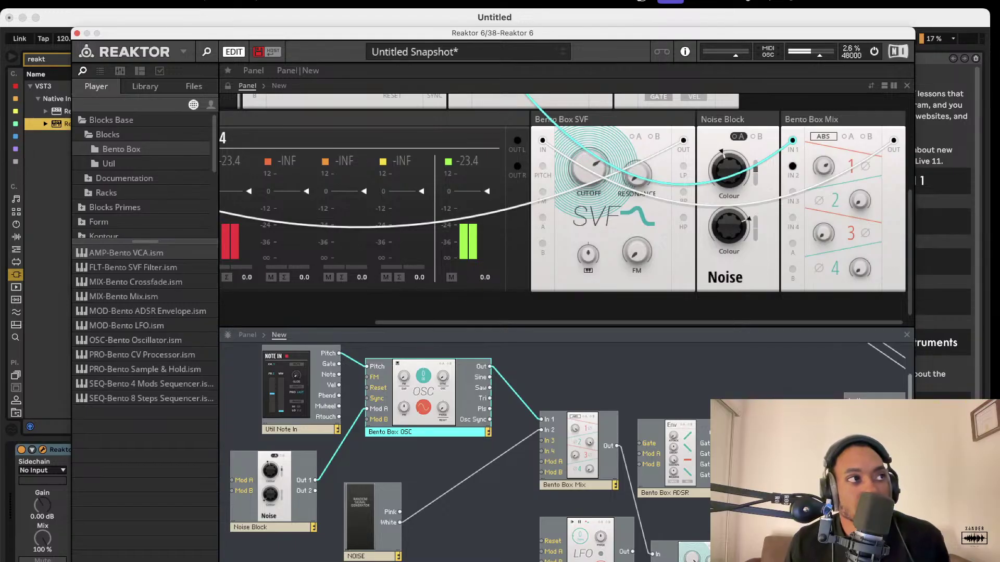
Step: Bring the Reaktor window back from behind Ableton Live, move it higher on the screen and widen it
key("super+Tab")
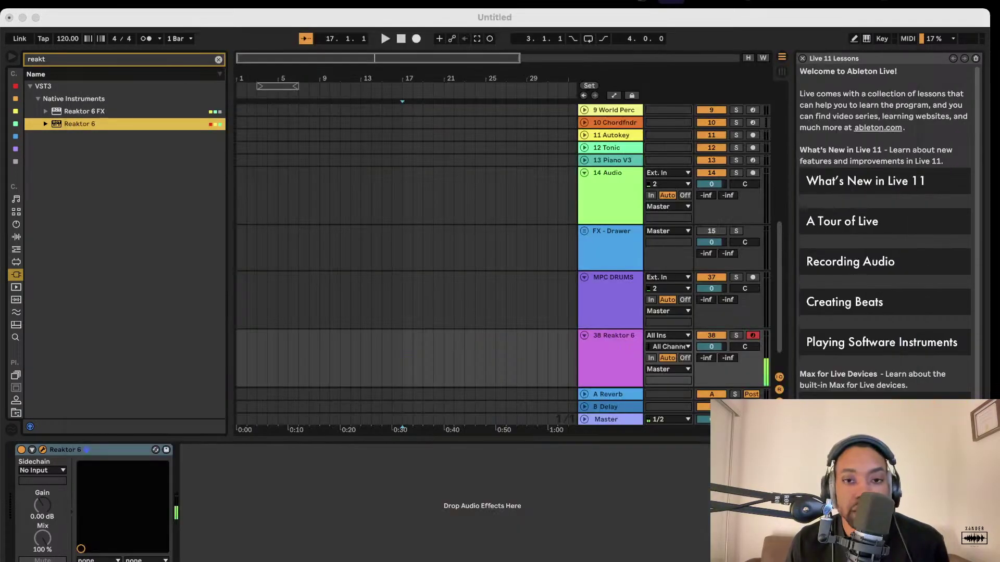
left_click(290, 500)
mouse_move(503, 29)
left_mouse_down()
mouse_move(480, 15)
mouse_move(510, 36)
left_mouse_up()
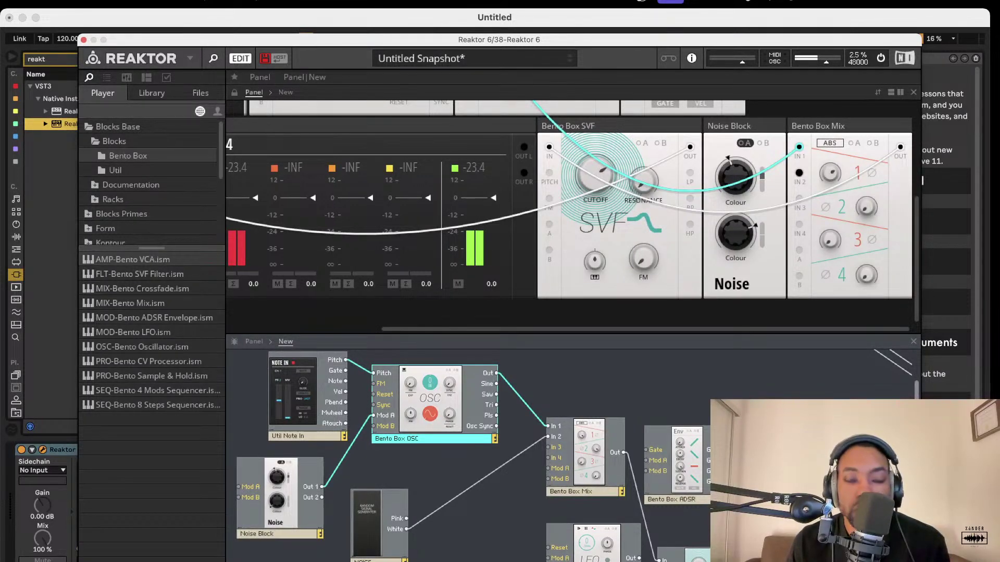
left_click_drag(402, 42, 384, 18)
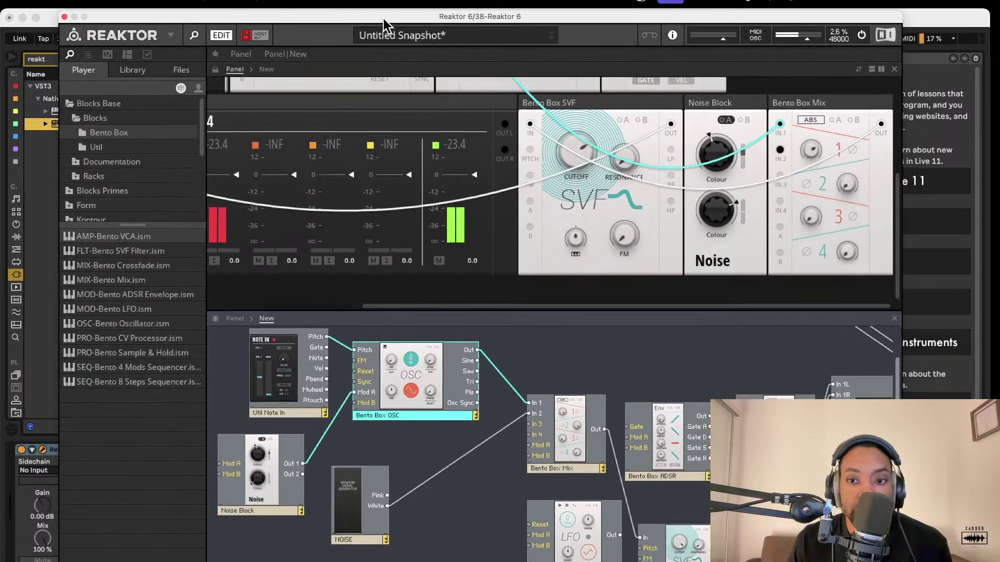
left_click_drag(902, 558, 948, 561)
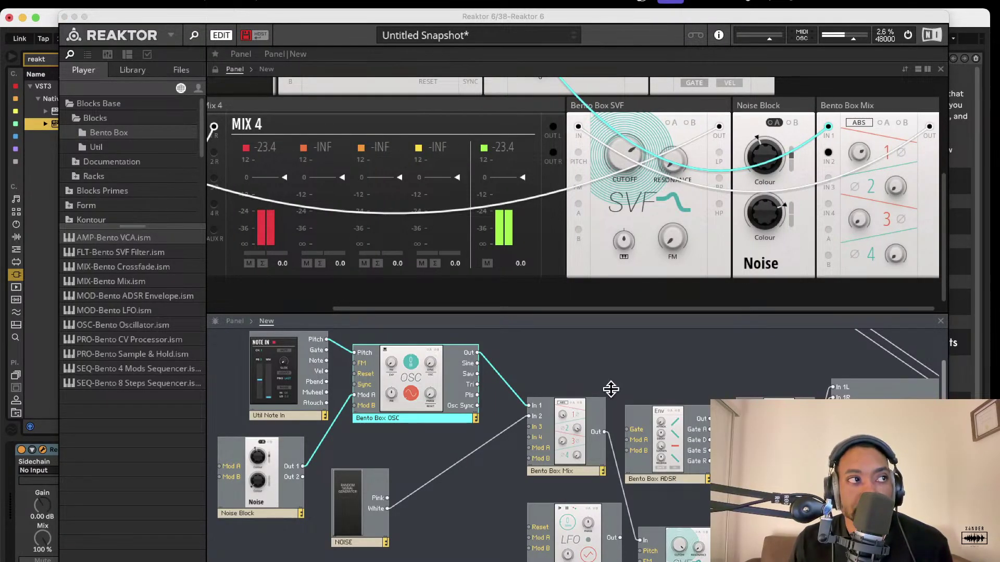
Step: Move the Bento Box ADSR below the Bento Box VCA and wire its Gate input to the Util Note In Gate
left_click(666, 475)
key("Delete")
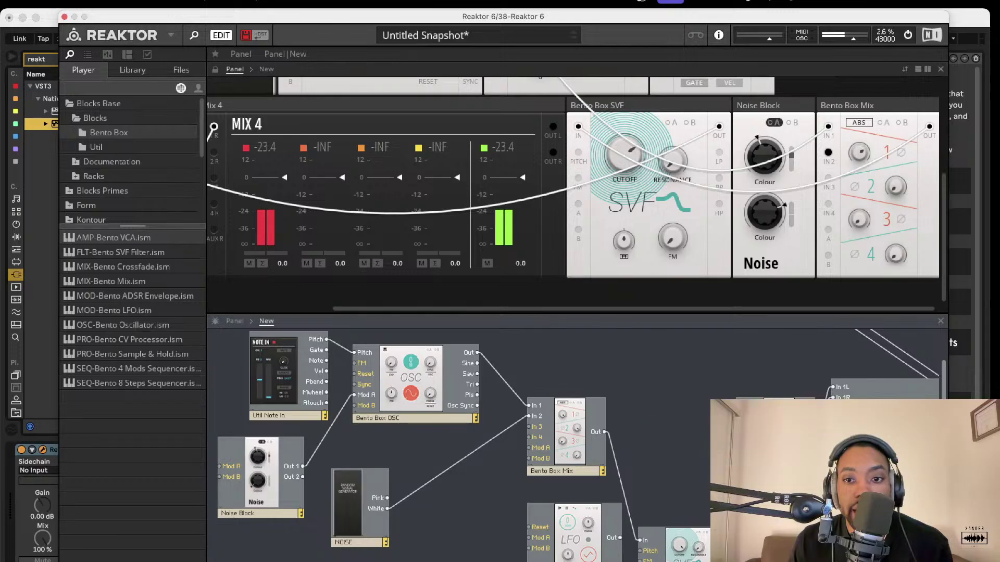
left_click_drag(763, 524, 326, 350)
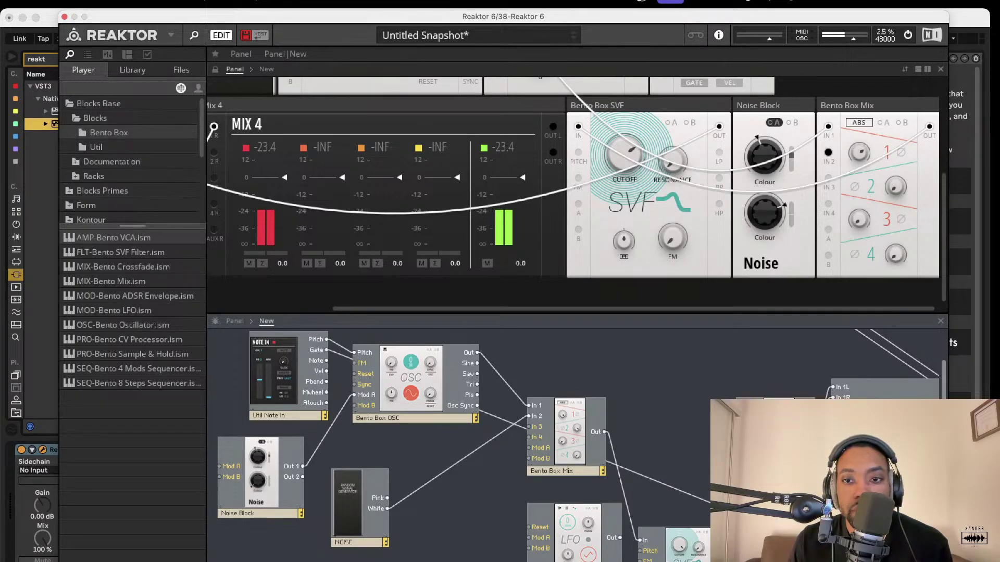
Step: Wire the ADSR Out to the Bento Box VCA's Mod A, lowering the VCA level and raising its modulation A amount
scroll(573, 416, "down", 1)
scroll(698, 161, "down", 2)
scroll(684, 167, "left", 6)
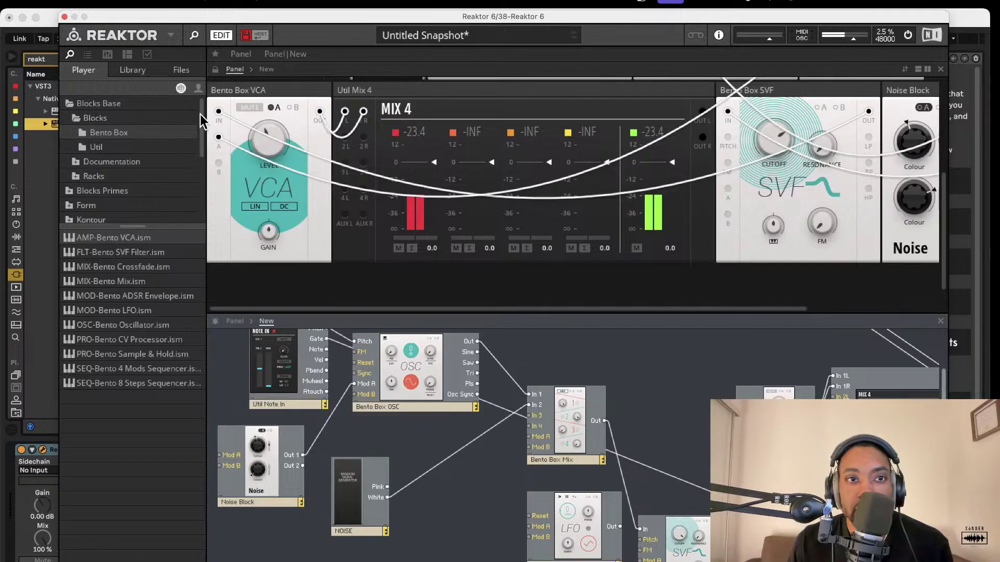
left_click_drag(268, 105, 272, 202)
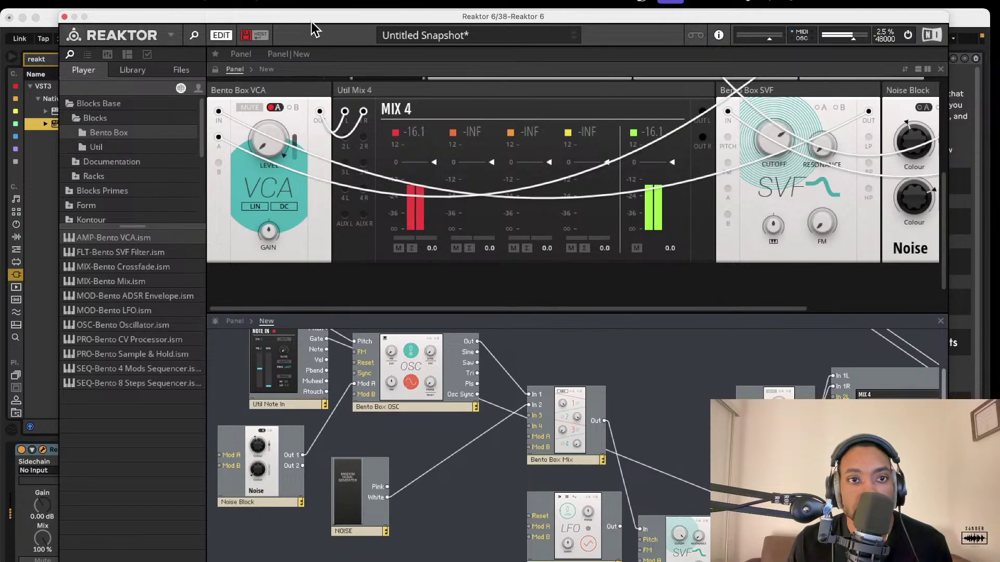
Step: Move the Bento Box Mix, LFO, SVF, VCA, ADSR and Mix 4 together closer to the oscillator
scroll(573, 354, "right", 3)
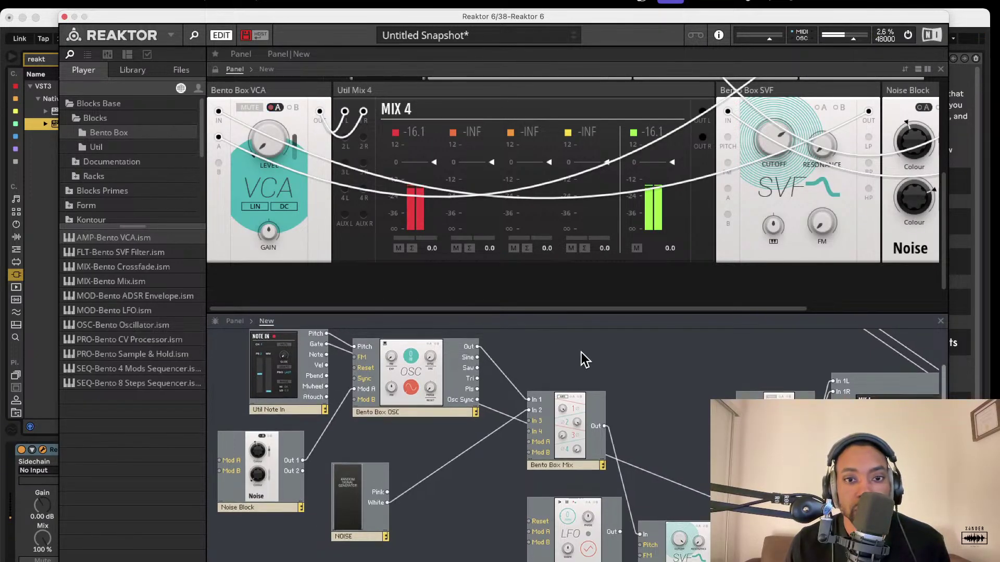
scroll(558, 358, "down", 1)
key("ctrl+a")
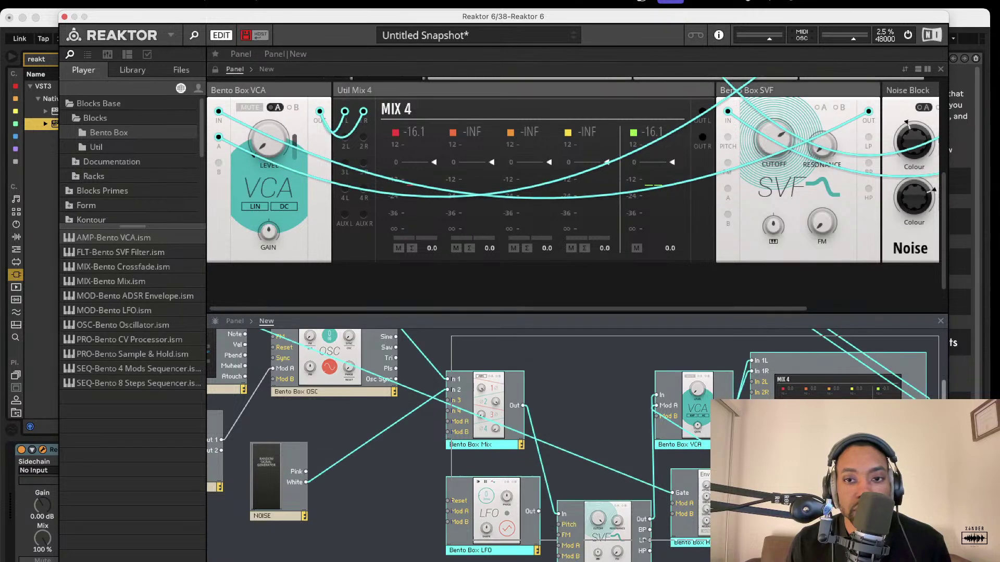
left_click_drag(720, 513, 683, 482)
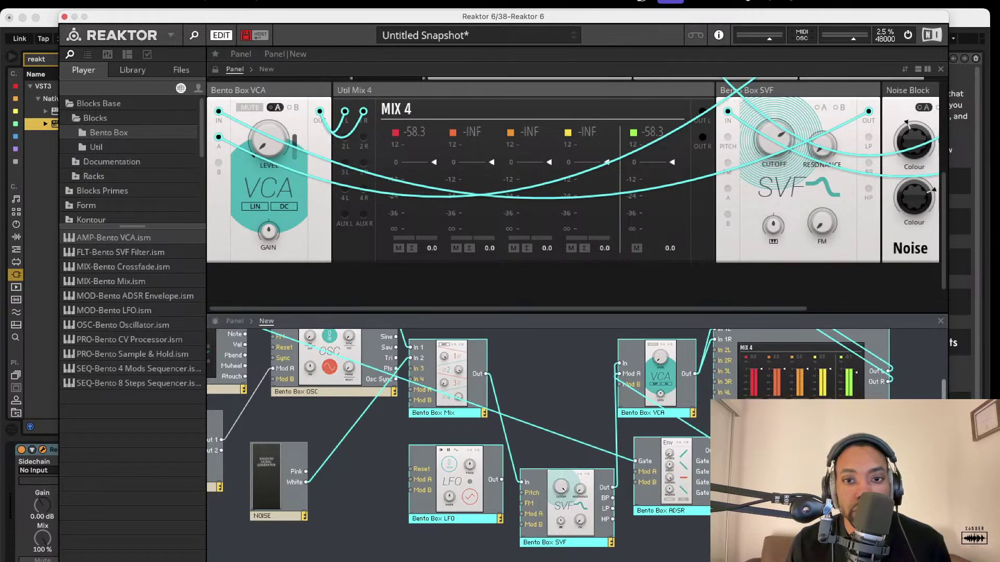
left_click(677, 427)
Step: Widen the Reaktor window slightly and review the wiring between the oscillator, mixer and envelope
scroll(675, 409, "left", 3)
scroll(677, 414, "right", 2)
scroll(676, 414, "up", 1)
left_click_drag(948, 437, 958, 437)
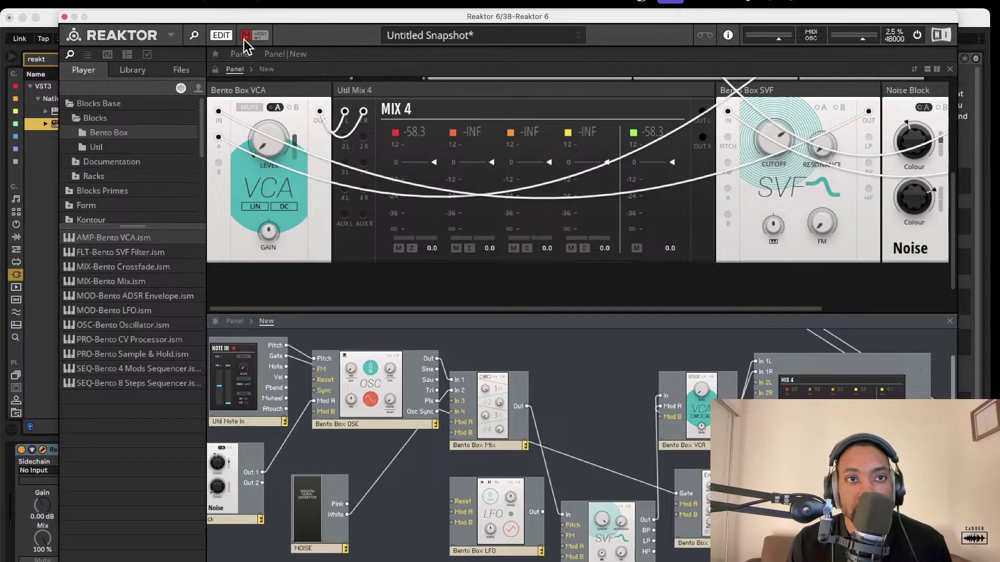
scroll(427, 359, "down", 2)
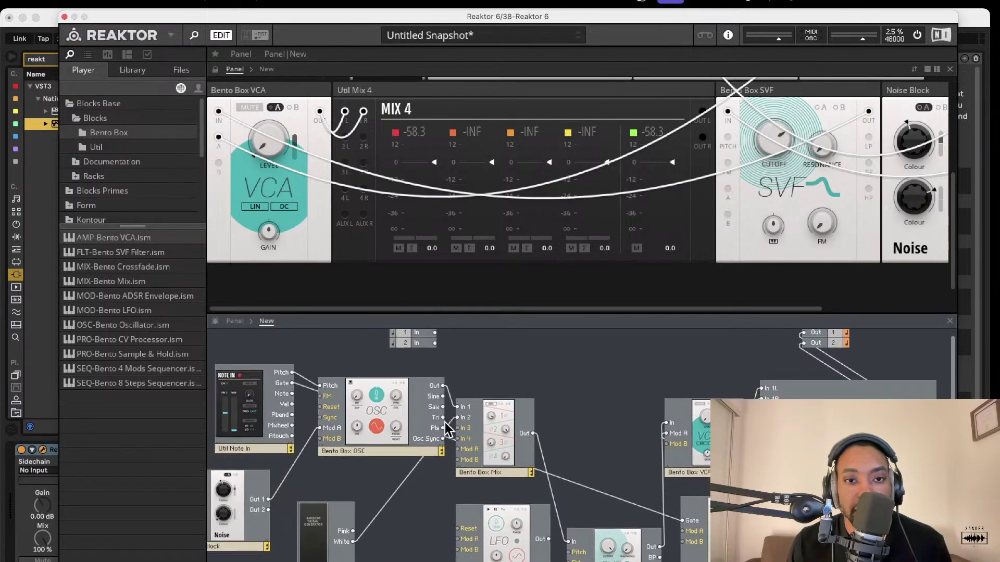
scroll(484, 392, "up", 3)
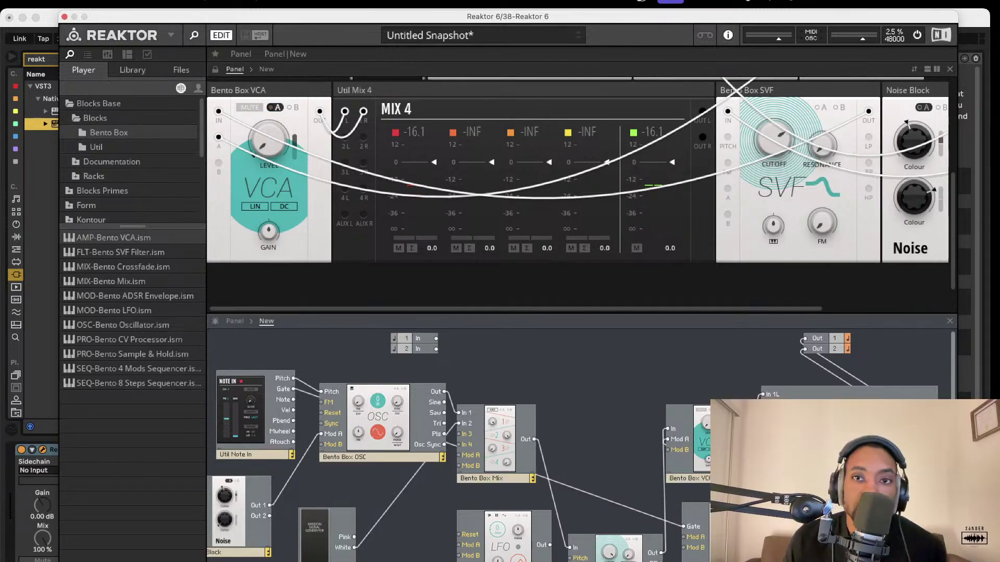
Step: Bring the Reaktor window back to the front and move it to the screen's left edge
key("super+Tab")
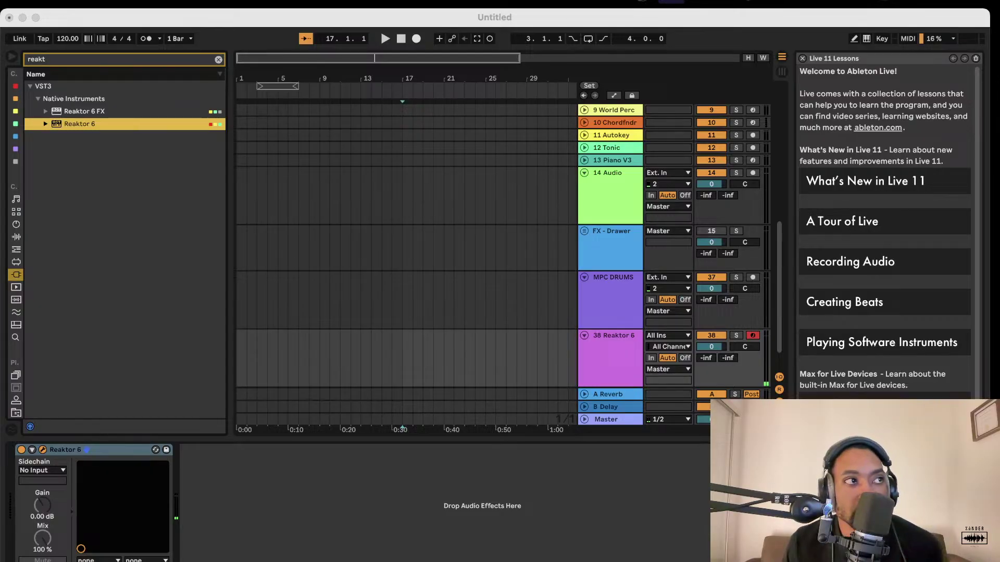
left_click(210, 489)
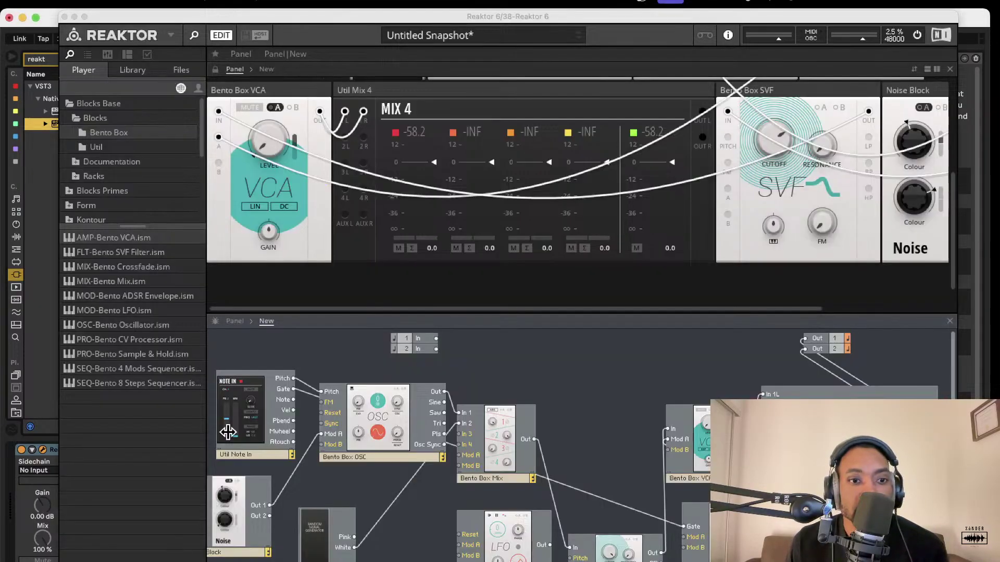
scroll(251, 419, "down", 1)
left_click_drag(344, 8, 292, 7)
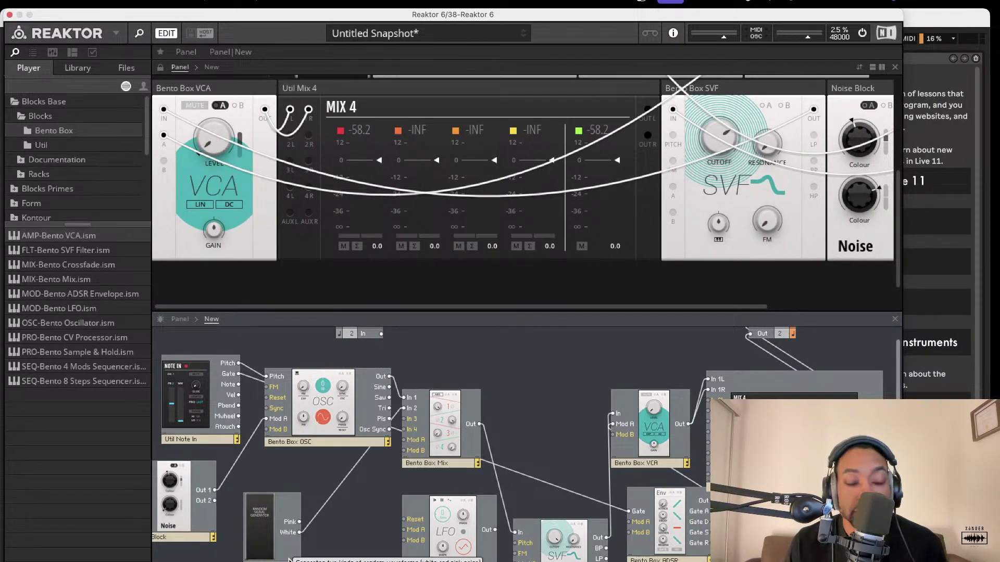
Step: Rename the Bento Box ADSR block as Amp ADSR and place it just below the VCA in the structure
scroll(624, 461, "down", 1)
left_click_drag(655, 493, 633, 482)
double_click(626, 518)
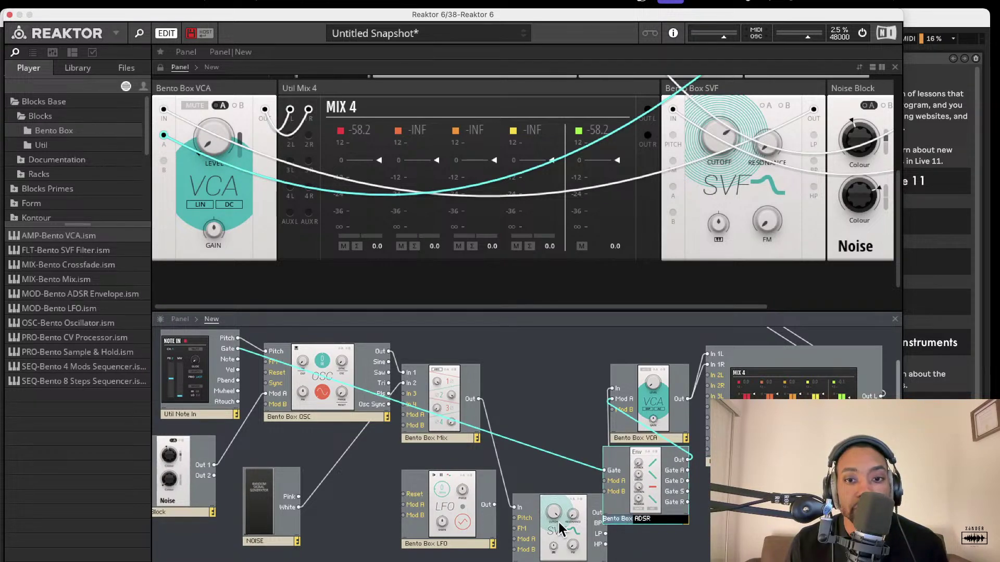
left_click(587, 438)
double_click(650, 521)
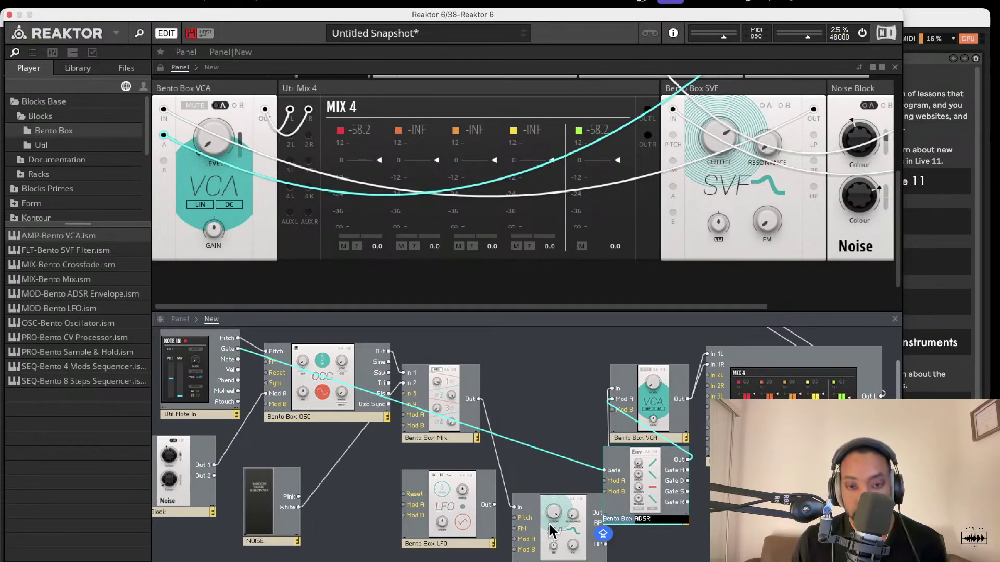
key("super+BackSpace")
type("AMP")
key("BackSpace")
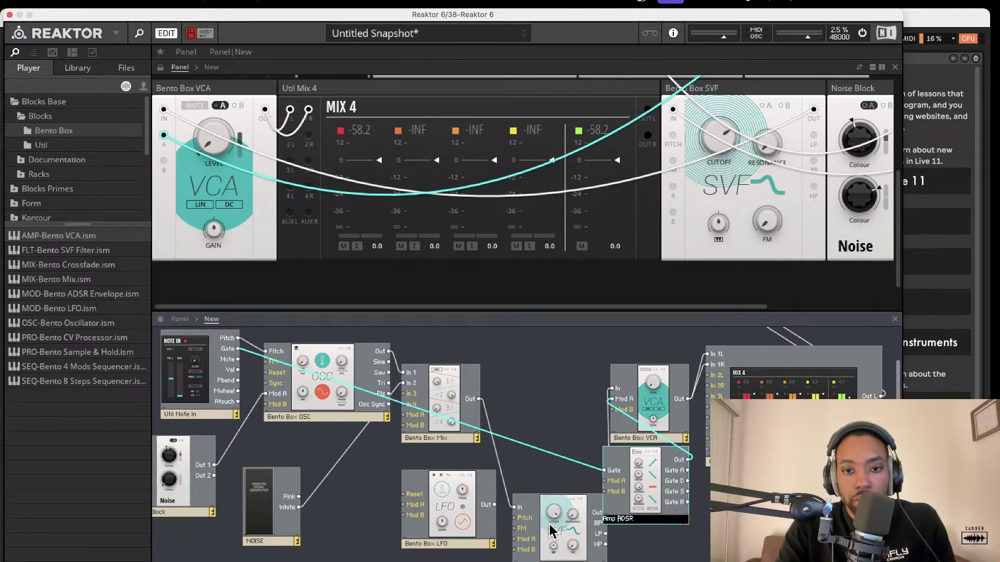
key("Return")
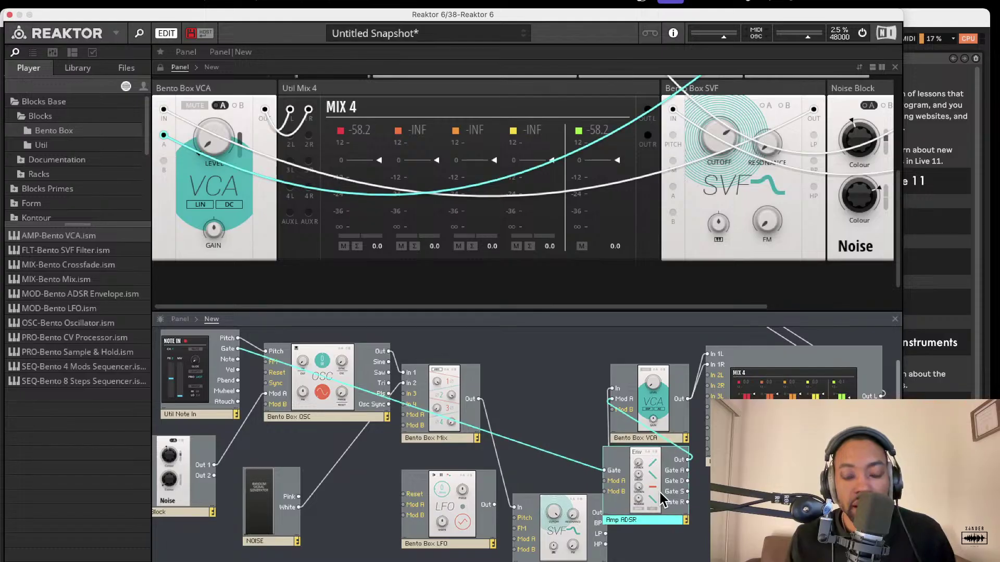
left_click_drag(658, 492, 661, 502)
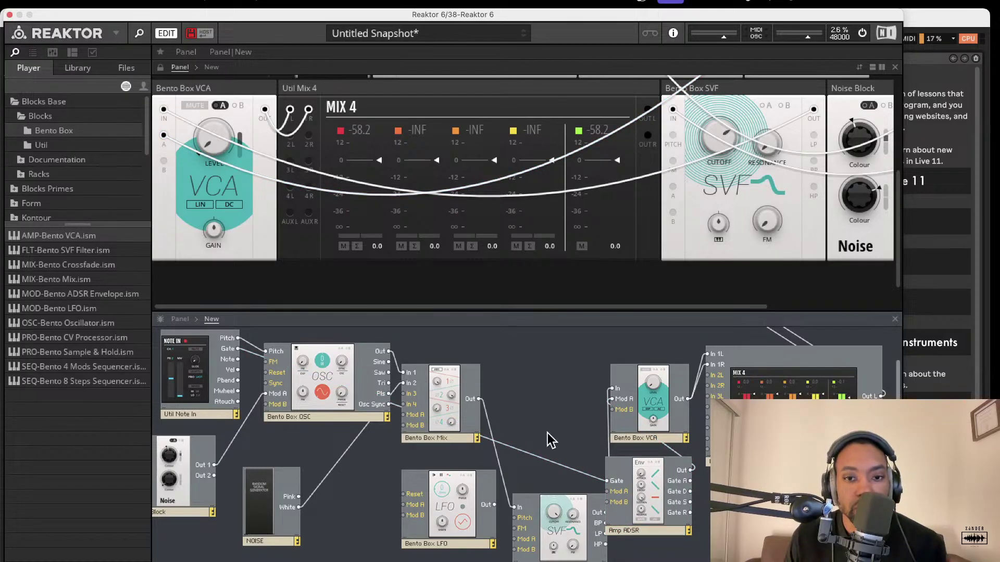
Step: Rearrange the panel so the Noise Block, OSC, SVF and Bento Box Mix sit side by side in the upper row
scroll(552, 240, "up", 5)
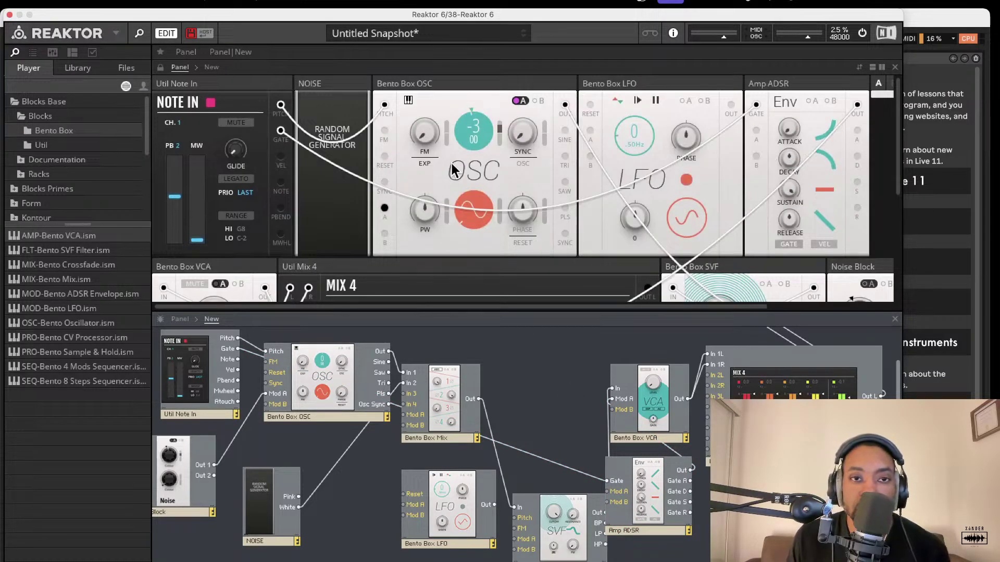
scroll(661, 128, "down", 5)
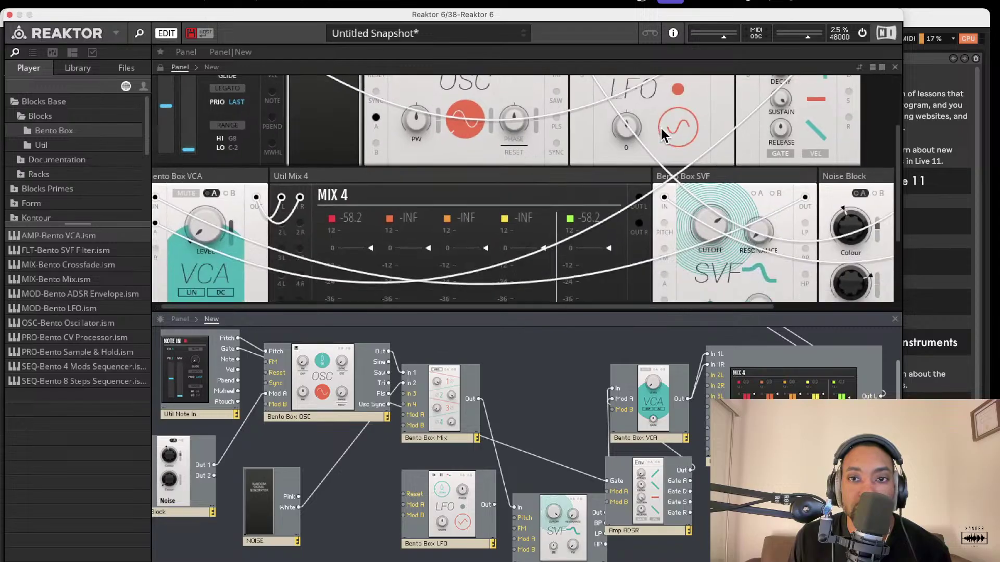
scroll(655, 135, "right", 5)
scroll(669, 138, "up", 2)
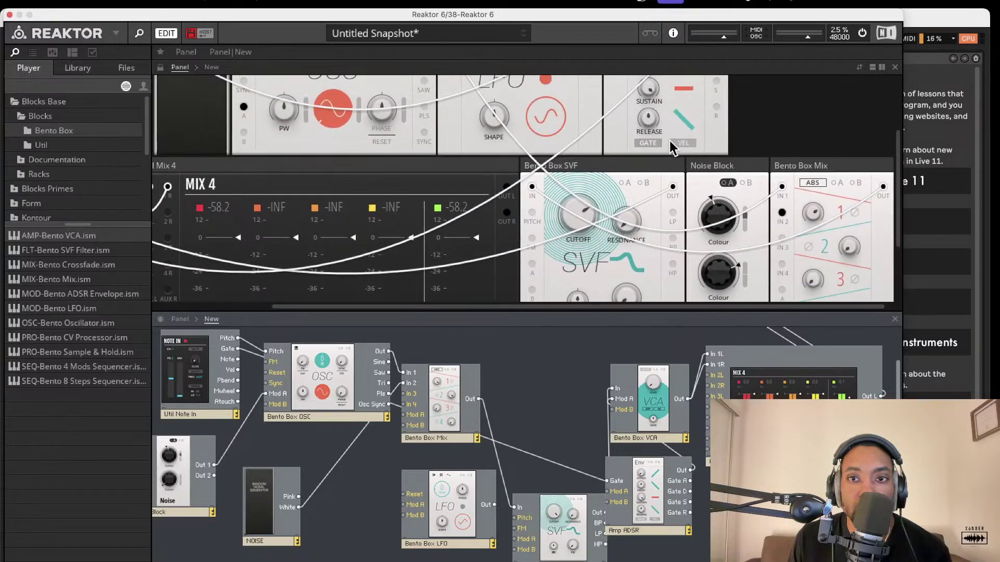
left_click_drag(812, 159, 454, 52)
scroll(563, 182, "up", 2)
left_click_drag(589, 215, 541, 130)
left_click_drag(556, 208, 500, 71)
scroll(644, 136, "down", 3)
scroll(644, 136, "up", 3)
left_click_drag(458, 201, 240, 89)
scroll(239, 89, "left", 3)
scroll(268, 108, "down", 4)
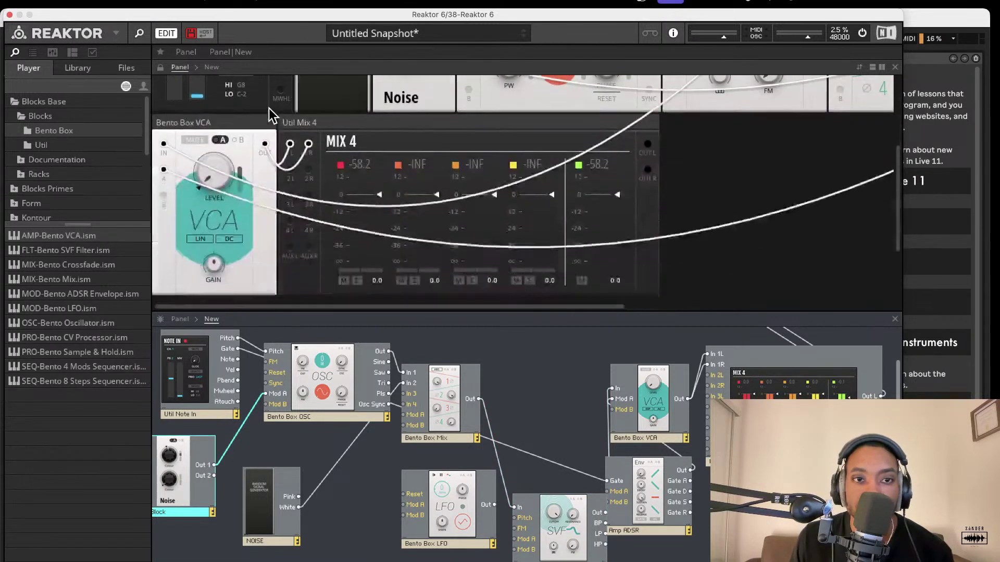
Step: Examine the rearranged panel rows, from the VCA and Mix 4 across to the Bento Box LFO and Amp ADSR
scroll(297, 122, "up", 2)
left_click_drag(354, 159, 373, 149)
scroll(432, 220, "up", 3)
scroll(432, 220, "right", 6)
scroll(471, 182, "up", 2)
scroll(464, 172, "left", 6)
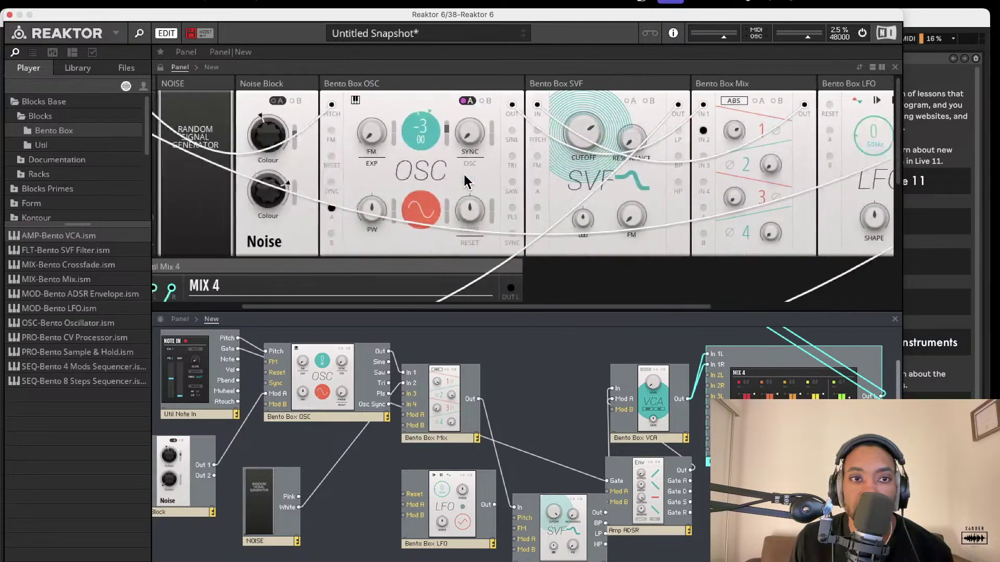
scroll(461, 177, "right", 2)
scroll(460, 174, "right", 5)
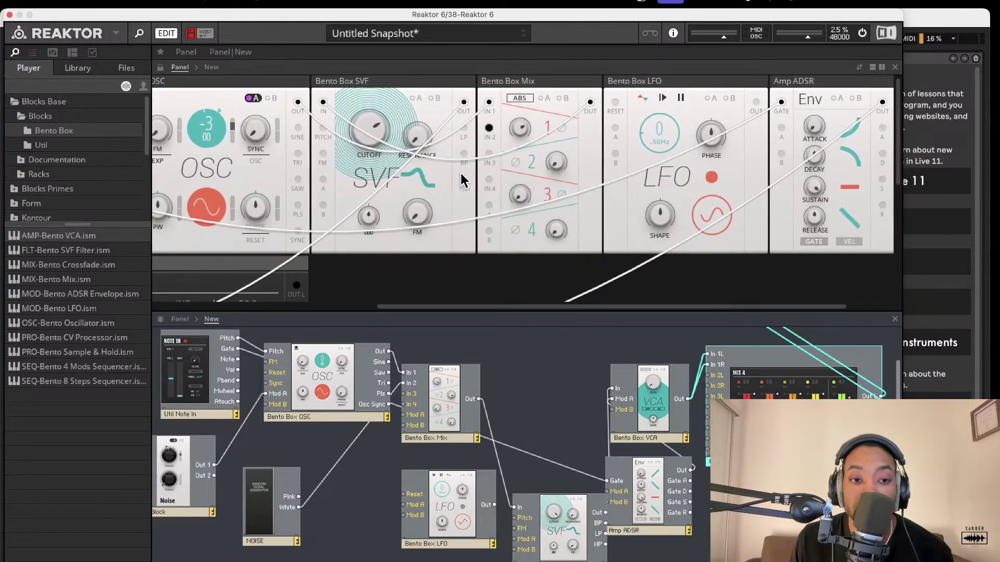
scroll(464, 179, "down", 1)
scroll(464, 179, "right", 1)
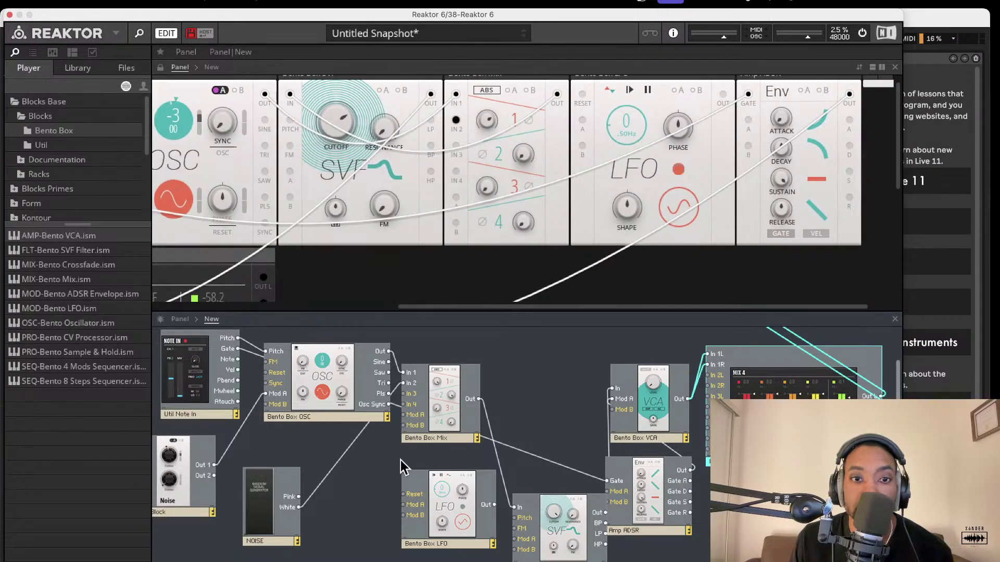
scroll(428, 180, "up", 1)
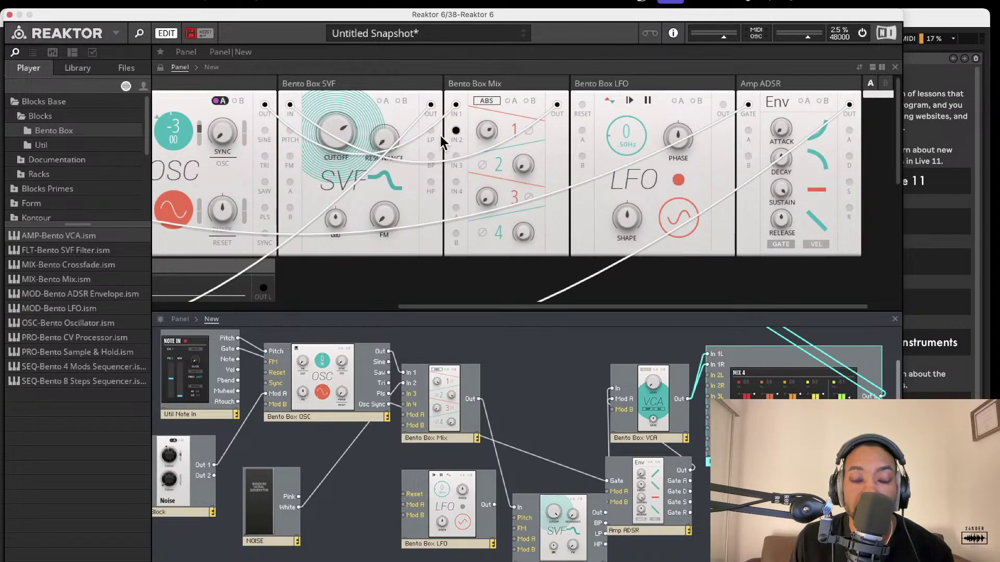
Step: Sweep the Bento Box SVF's cutoff to demonstrate the filter
left_click(338, 140)
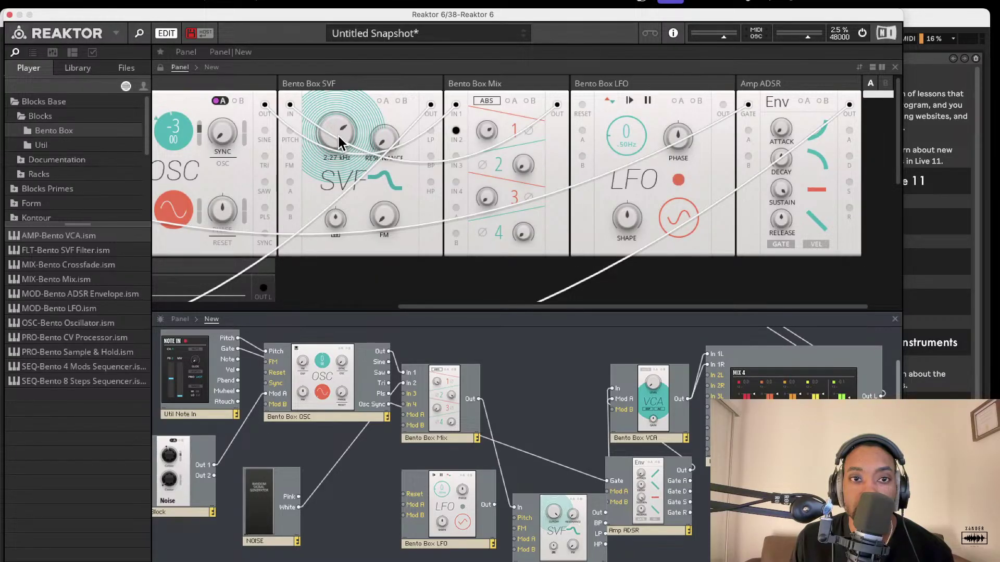
left_click_drag(339, 138, 339, 185)
left_click_drag(339, 82, 337, 121)
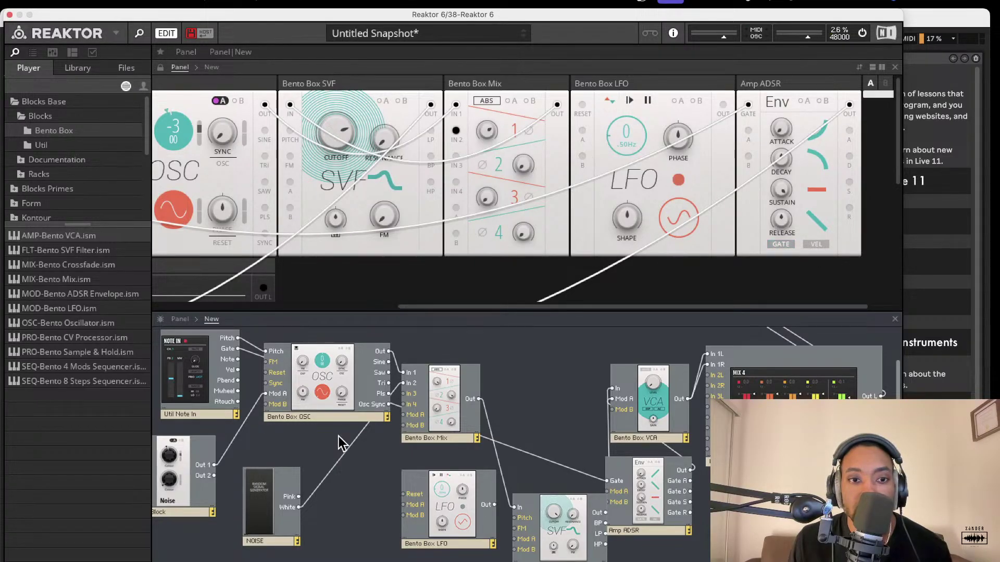
Step: Move the Bento Box LFO next to the NOISE block and wire its Out to the SVF's Mod B, removing its Pitch connection
left_click_drag(458, 526, 514, 517)
left_click(485, 519)
left_click(484, 511)
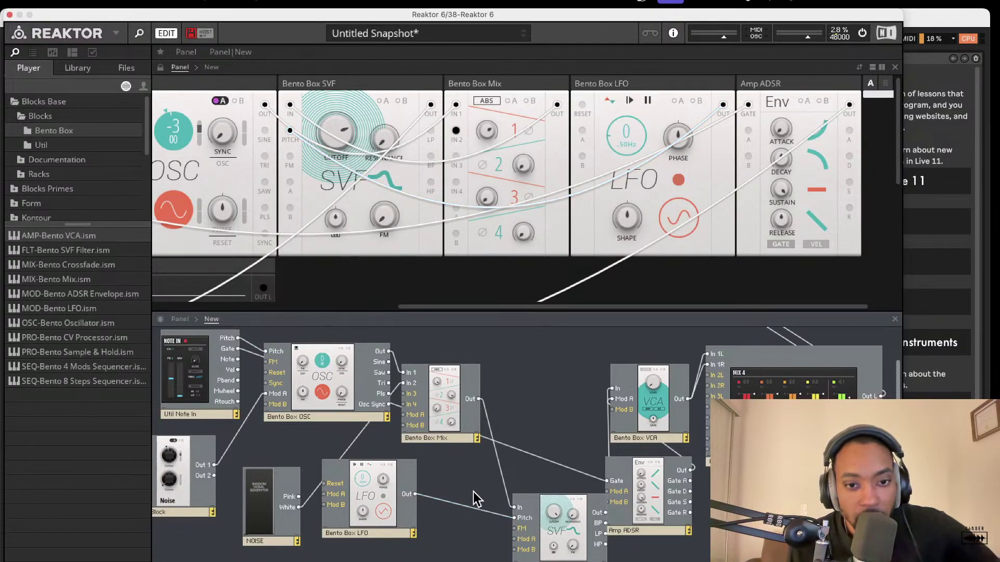
key("Delete")
left_click_drag(415, 494, 519, 551)
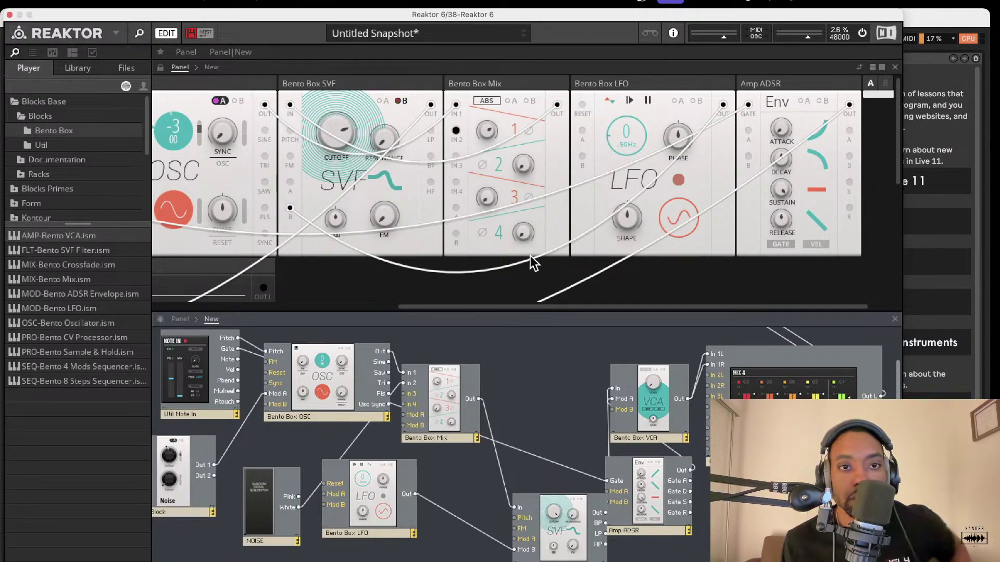
Step: Show the SVF's Mod B amounts, raise the cutoff's modulation amount and test the LFO-driven filter with notes
scroll(384, 121, "left", 1)
left_click(407, 99)
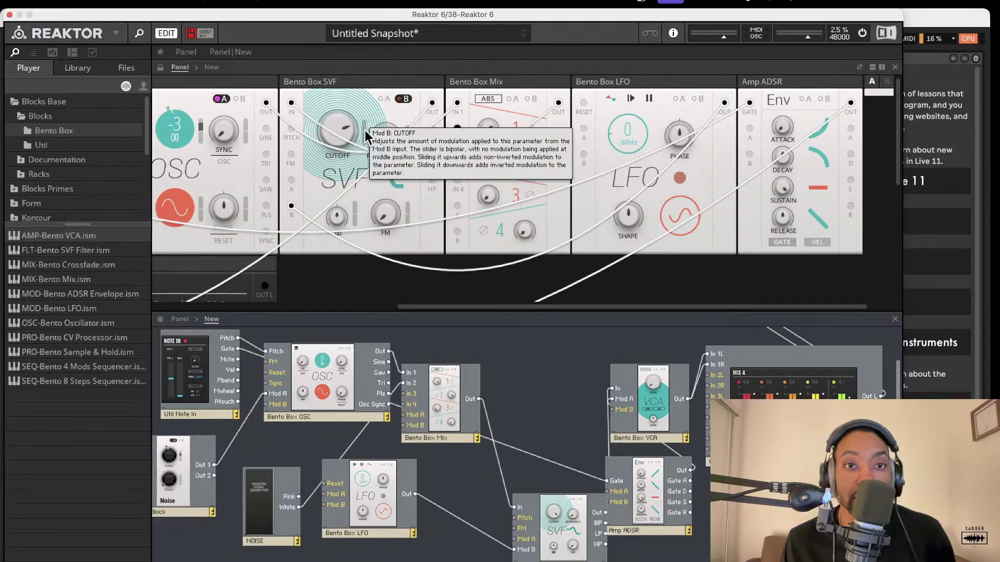
scroll(365, 131, "down", 1)
scroll(364, 128, "up", 2)
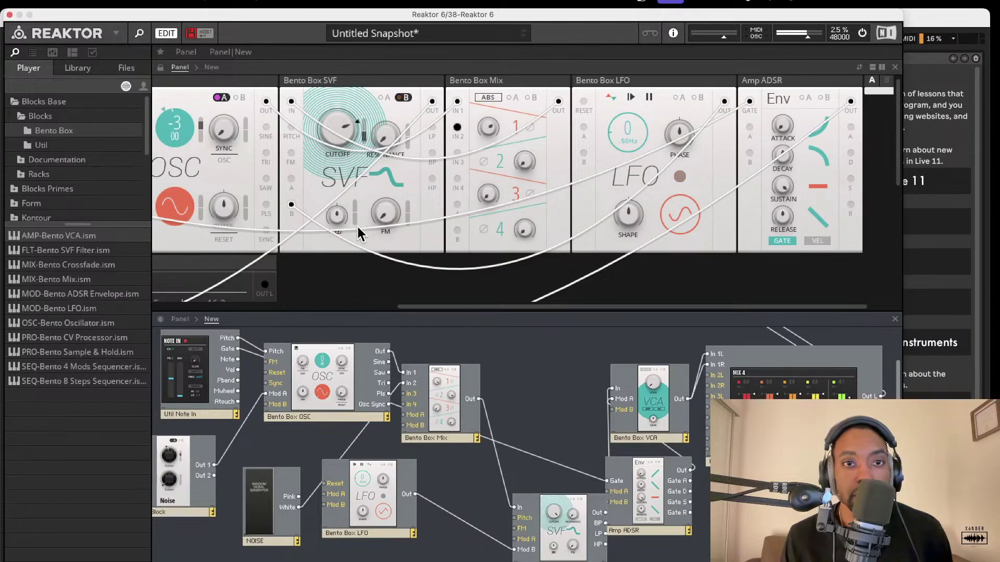
scroll(361, 131, "down", 1)
scroll(363, 133, "up", 1)
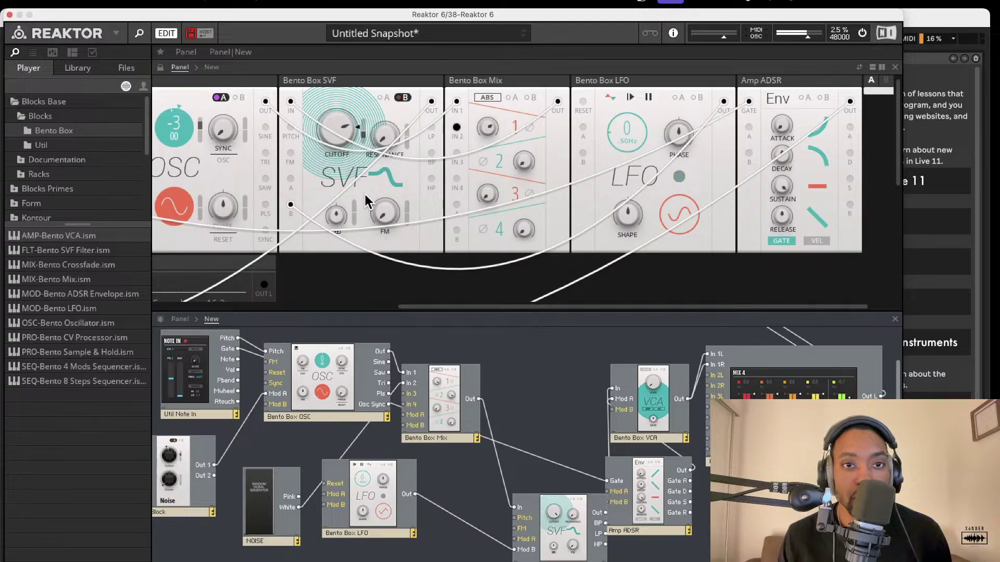
scroll(364, 202, "down", 1)
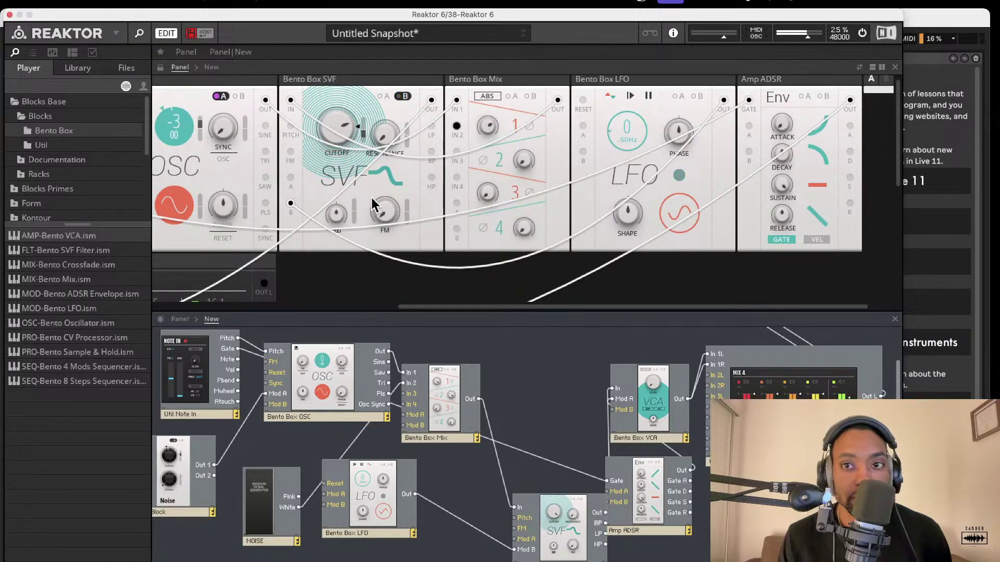
scroll(371, 198, "up", 1)
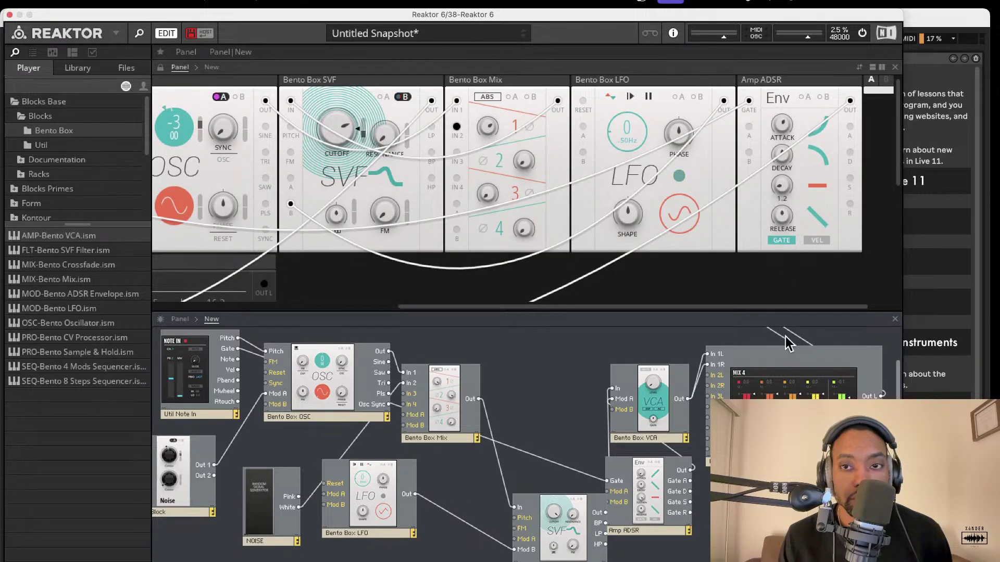
Step: Adjust the Amp ADSR's attack and test the envelope by playing notes
left_click_drag(789, 254, 773, 302)
scroll(787, 210, "up", 1)
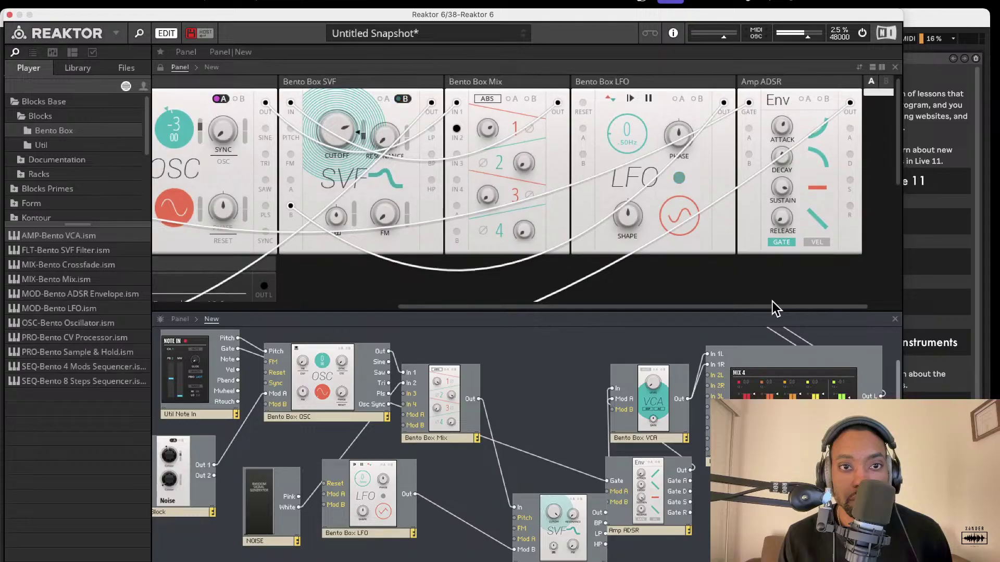
scroll(781, 250, "up", 1)
left_click_drag(786, 130, 778, 212)
scroll(596, 211, "right", 1)
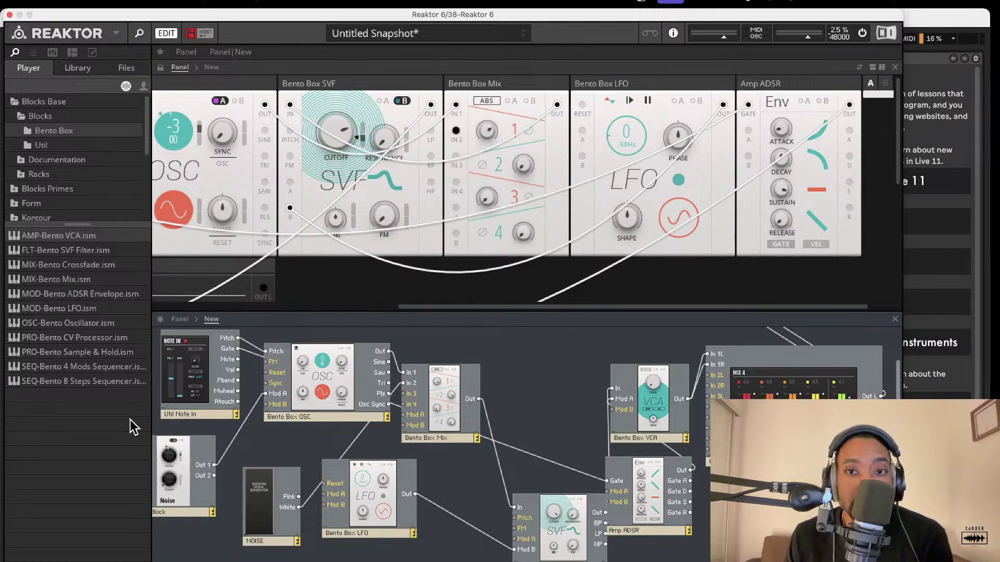
scroll(783, 130, "left", 1)
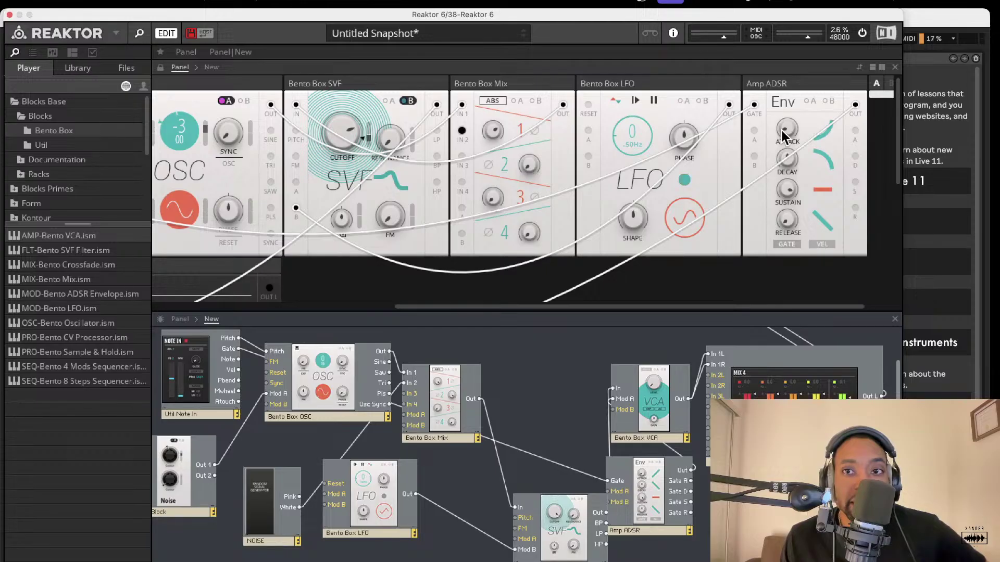
scroll(785, 130, "down", 1)
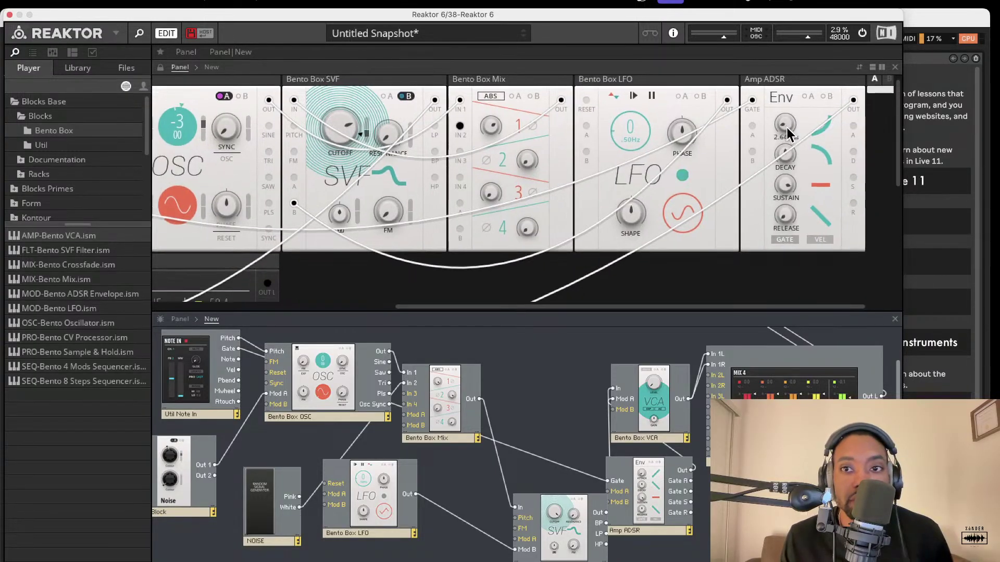
scroll(784, 93, "up", 1)
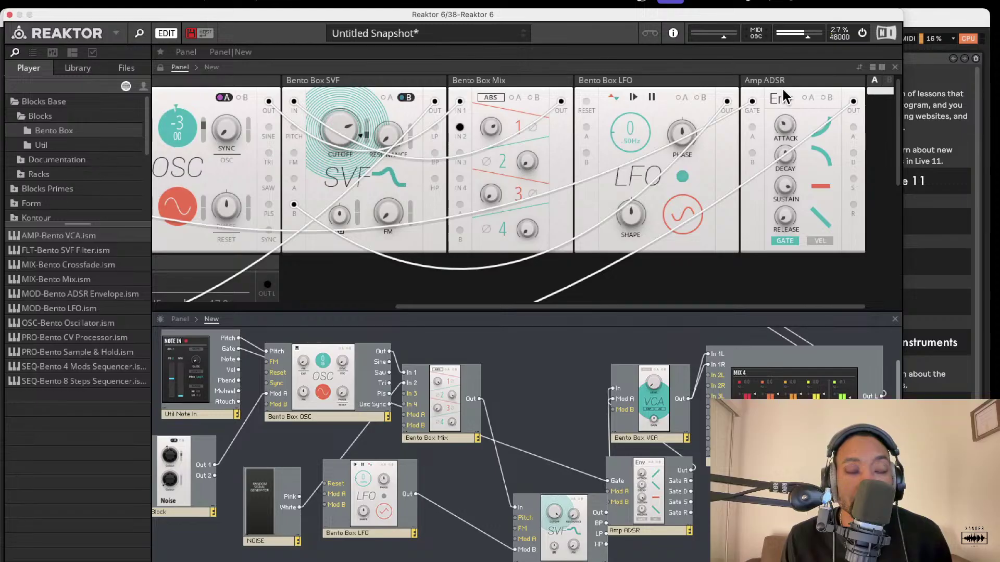
scroll(773, 95, "down", 1)
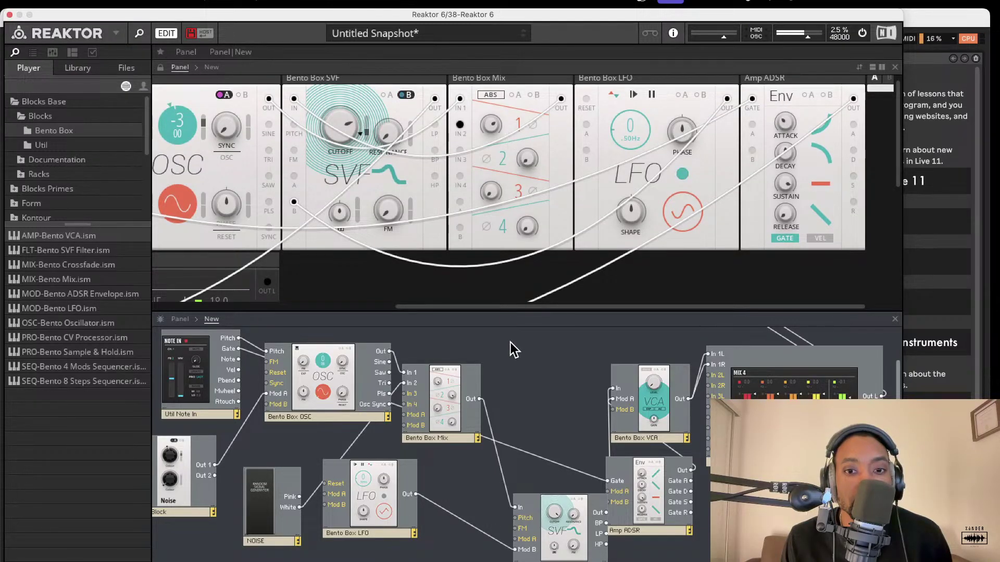
Step: Move the Bento Box SVF up beside the LFO and align the Amp ADSR beneath the VCA in the structure
left_click_drag(553, 508, 551, 476)
scroll(583, 484, "up", 2)
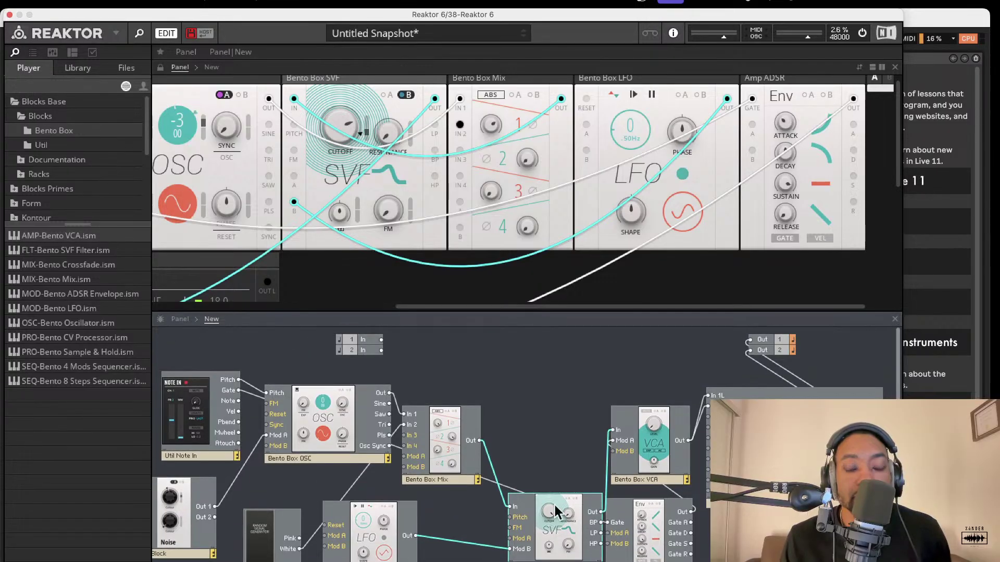
scroll(615, 493, "down", 2)
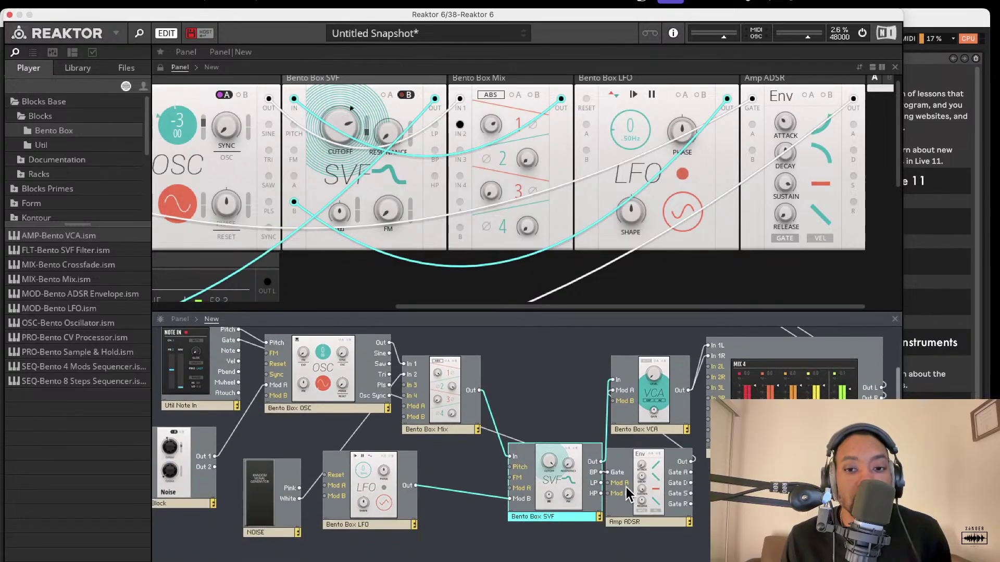
left_click(663, 461)
mouse_move(656, 491)
left_mouse_down()
mouse_move(669, 474)
mouse_move(656, 486)
left_mouse_up()
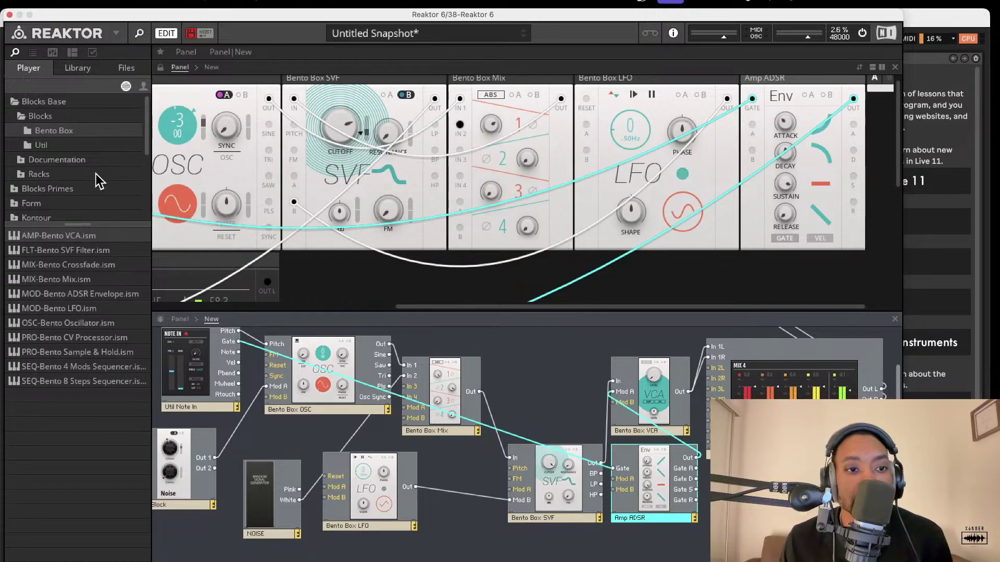
Step: Browse the Util and Bento Box blocks, and open the Rounds folder under Blocks Primes
left_click(46, 144)
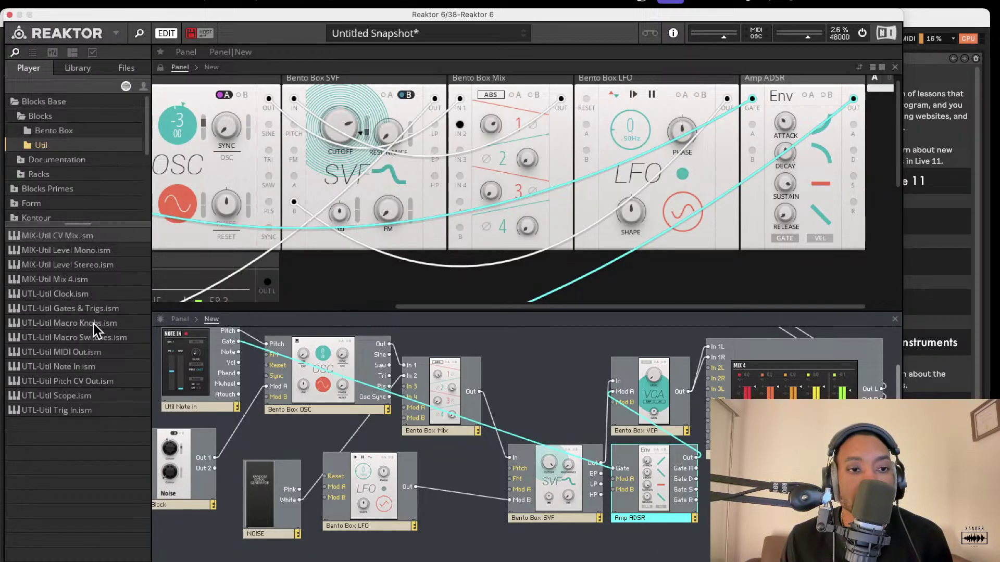
left_click(65, 131)
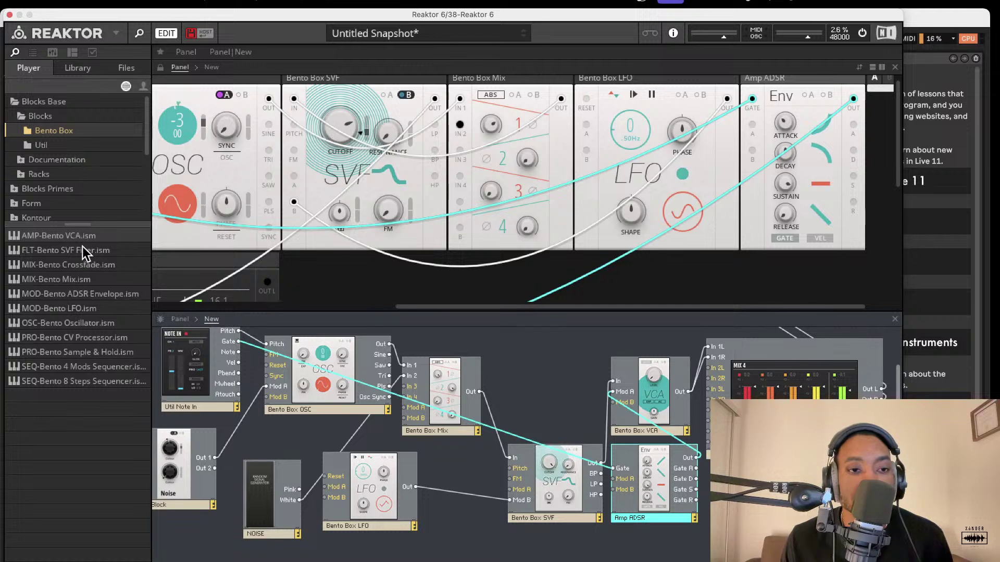
left_click(39, 165)
left_click(16, 175)
scroll(41, 189, "down", 5)
left_click(14, 177)
scroll(32, 189, "down", 3)
left_click(26, 142)
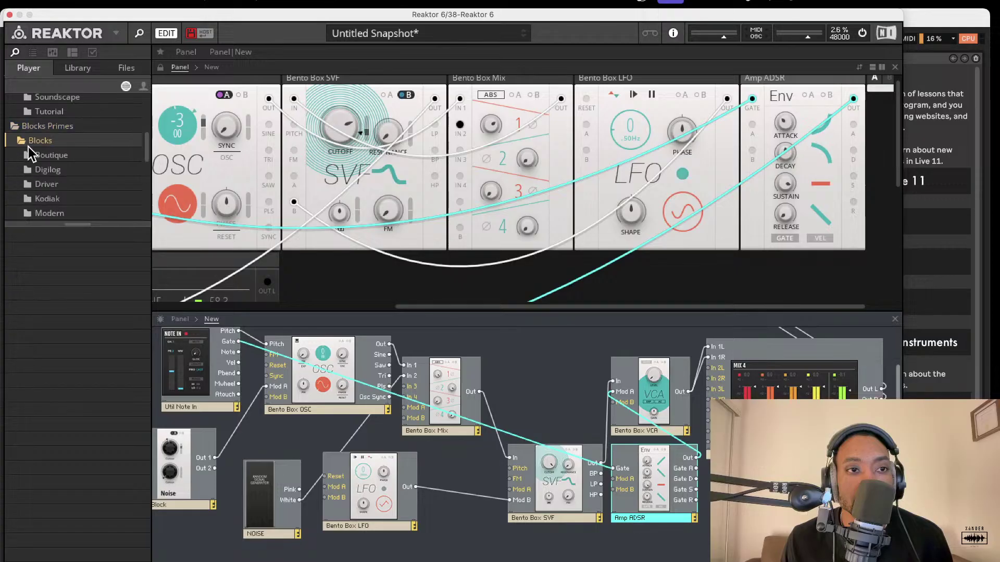
scroll(50, 179, "down", 2)
scroll(62, 170, "down", 3)
left_click(55, 170)
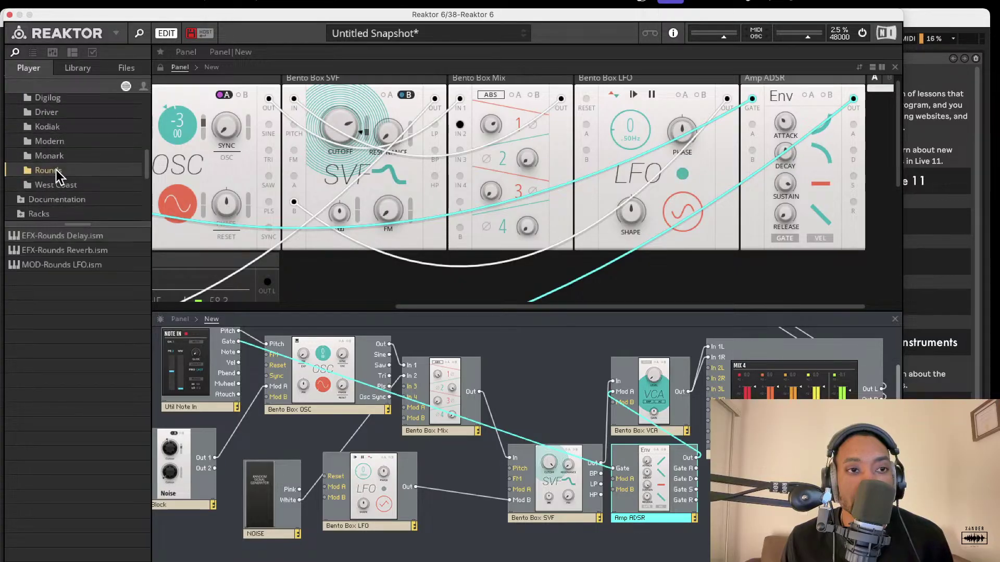
Step: Add a Rounds Delay block, feed it from Mix 4's left and right outputs, and connect its outputs to Out 1 and 2
left_click_drag(79, 237, 532, 333)
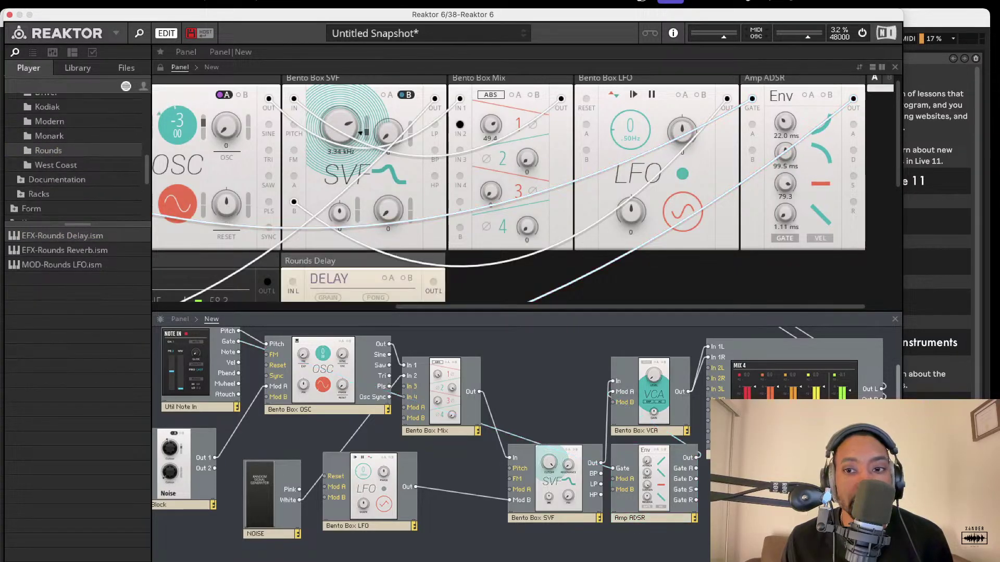
left_click_drag(927, 397, 928, 400)
scroll(859, 388, "right", 3)
left_click_drag(785, 372, 765, 399)
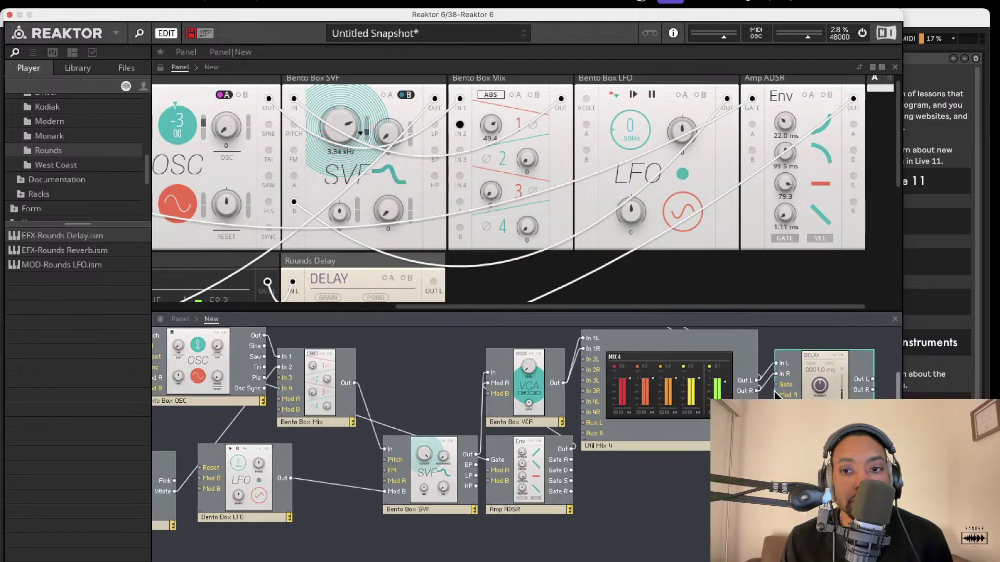
scroll(770, 395, "up", 3)
scroll(854, 425, "right", 1)
left_click_drag(866, 431, 626, 350)
Step: Set the Rounds Delay's feedback to 69.7 and raise its mix while playing notes
scroll(511, 203, "down", 10)
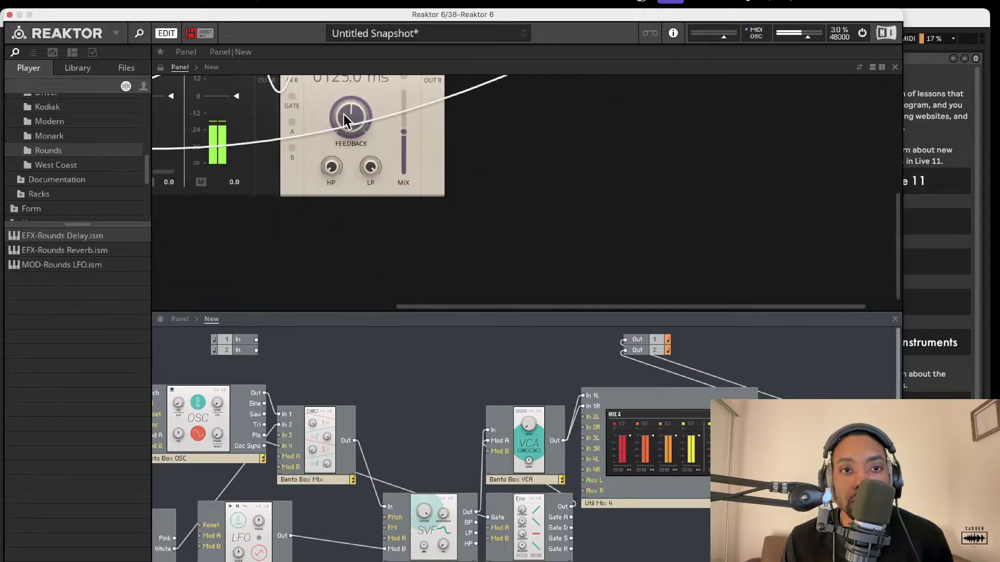
left_click_drag(405, 128, 398, 90)
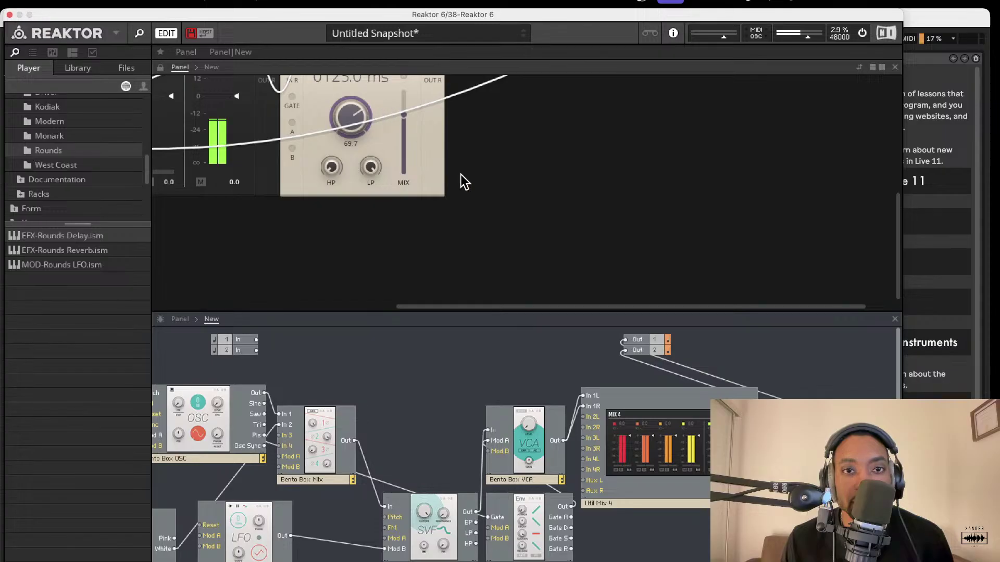
scroll(502, 213, "up", 10)
scroll(502, 213, "left", 2)
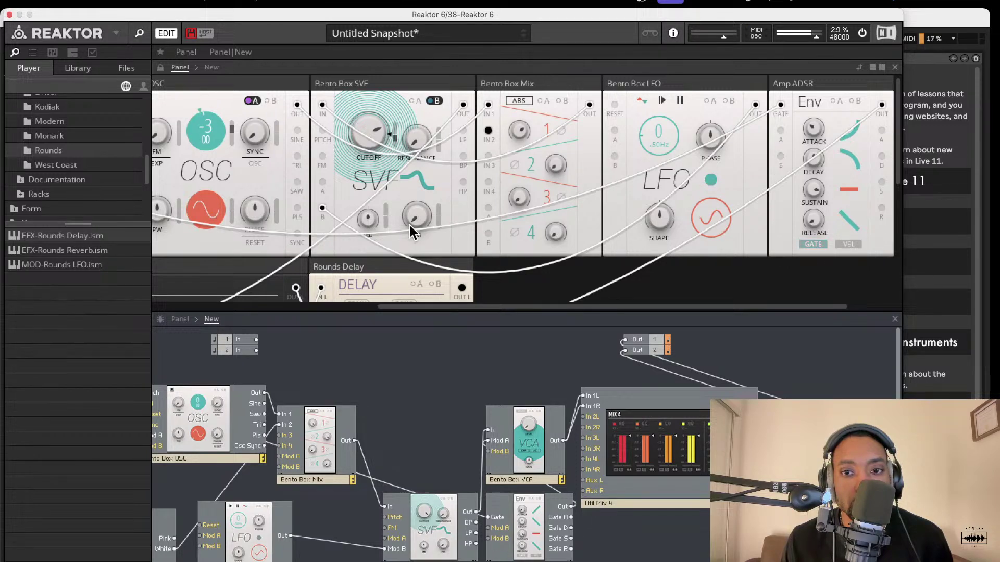
Step: Duplicate the Amp ADSR block in the structure and place the copy between the LFO and the SVF
scroll(377, 174, "down", 3)
scroll(493, 454, "down", 1)
left_click(513, 491)
mouse_move(513, 491)
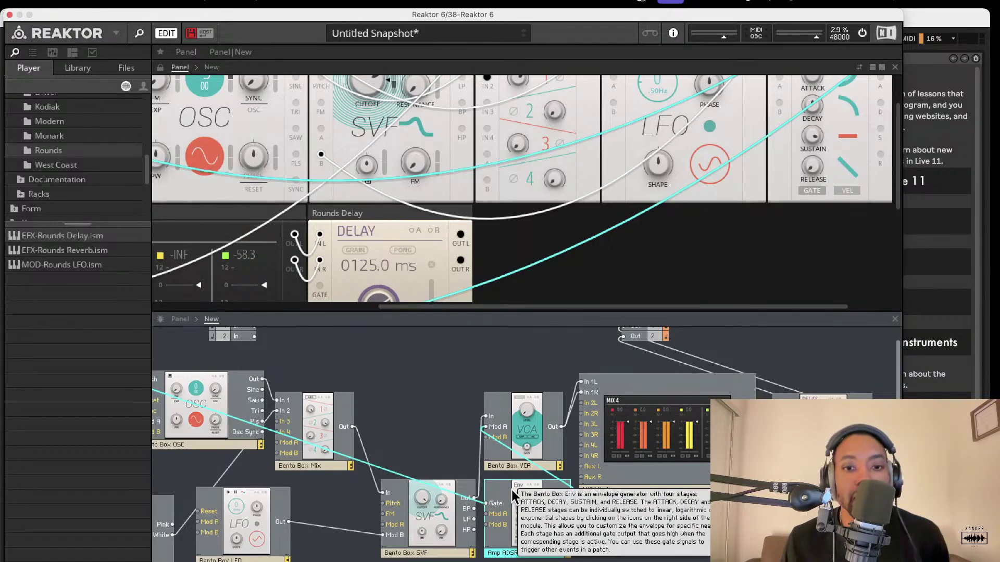
right_click(507, 500)
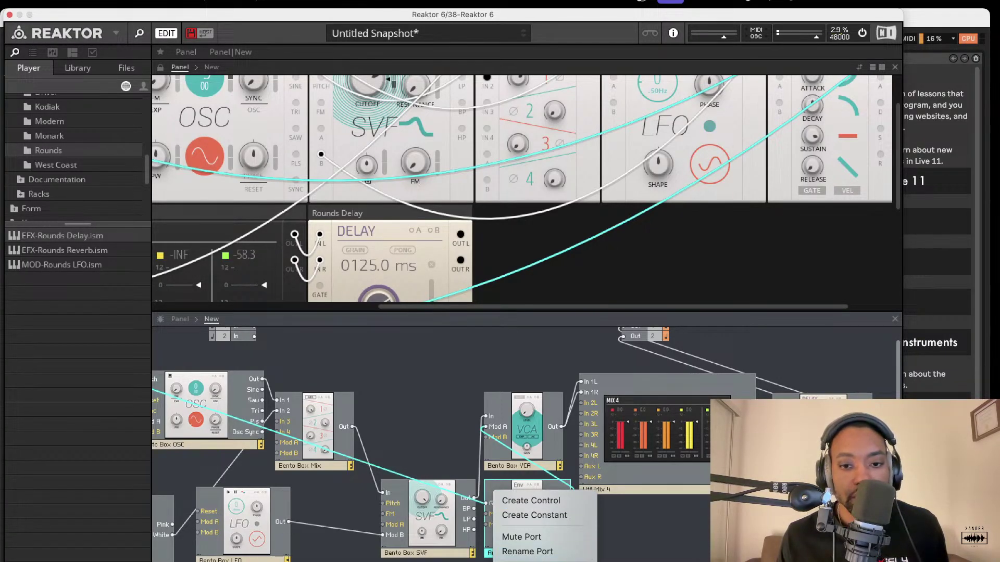
left_click(649, 508)
right_click(502, 502)
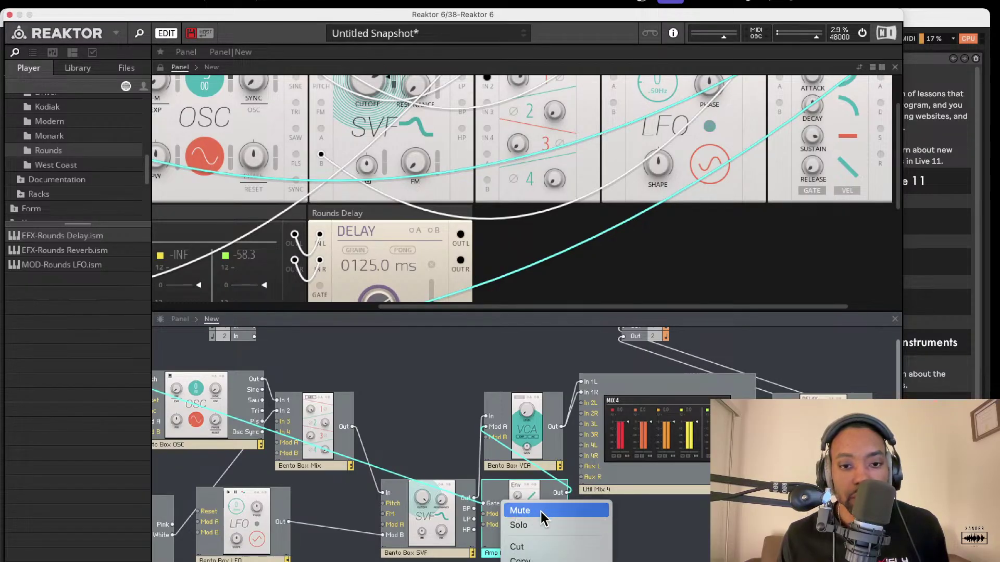
left_click(530, 561)
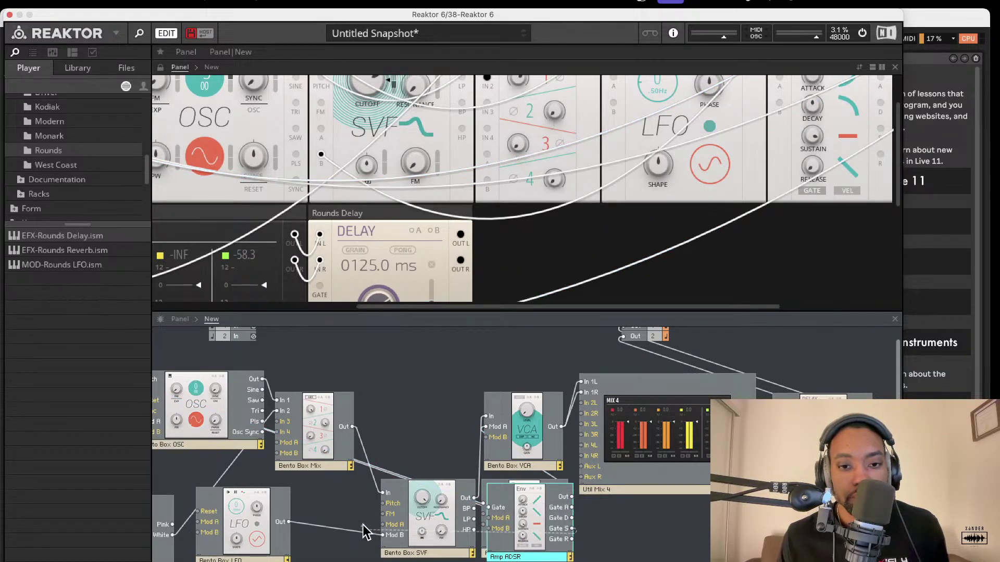
left_click_drag(552, 530, 368, 520)
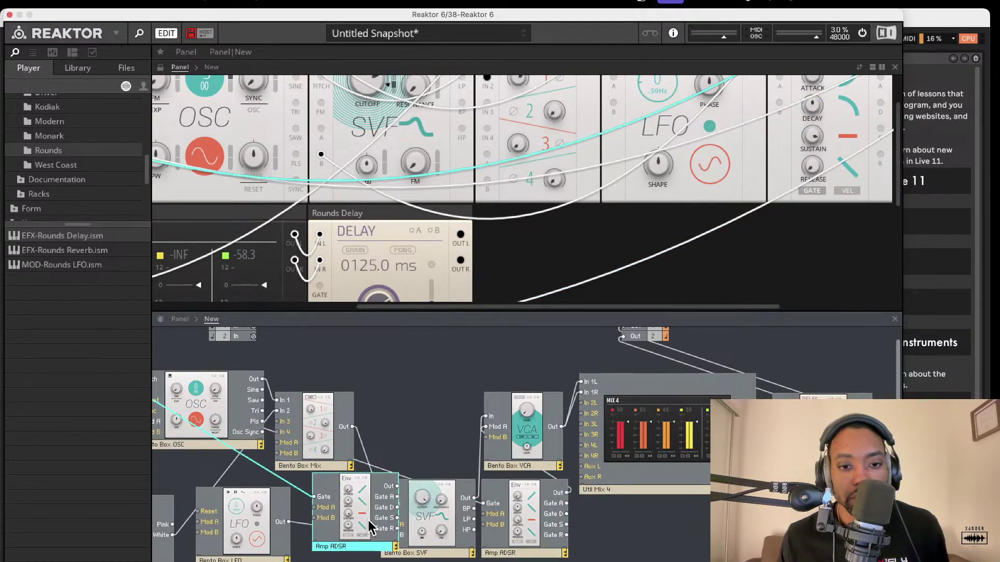
Step: Rename the duplicated envelope block as FLTR ADSR
double_click(335, 547)
left_click_drag(327, 546, 286, 547)
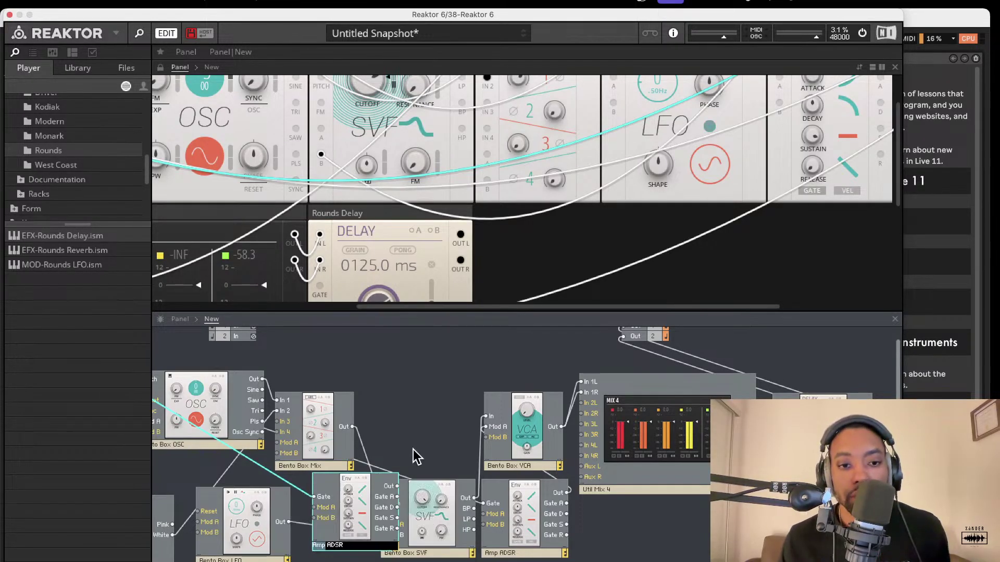
type("FLtr")
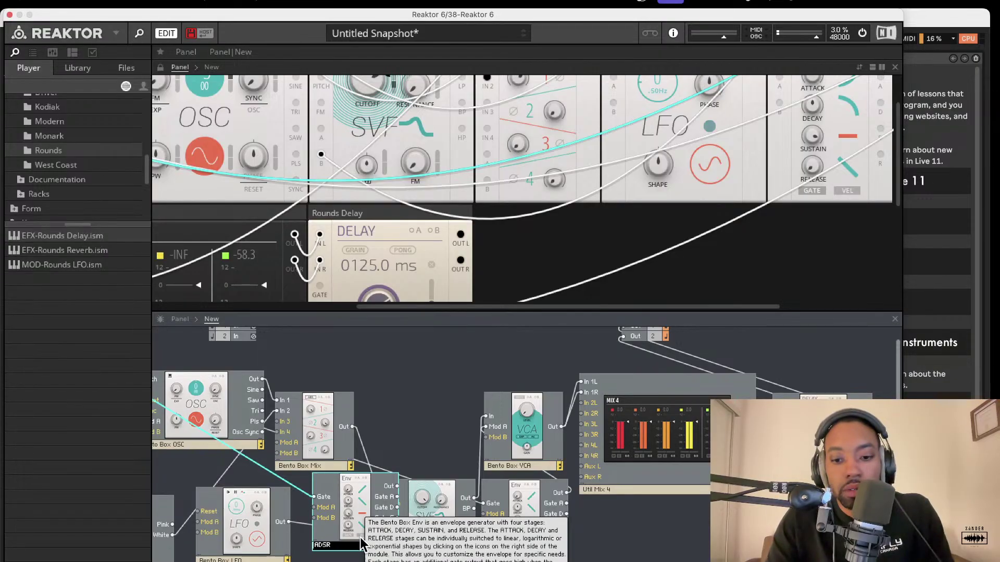
key("BackSpace")
key("BackSpace")
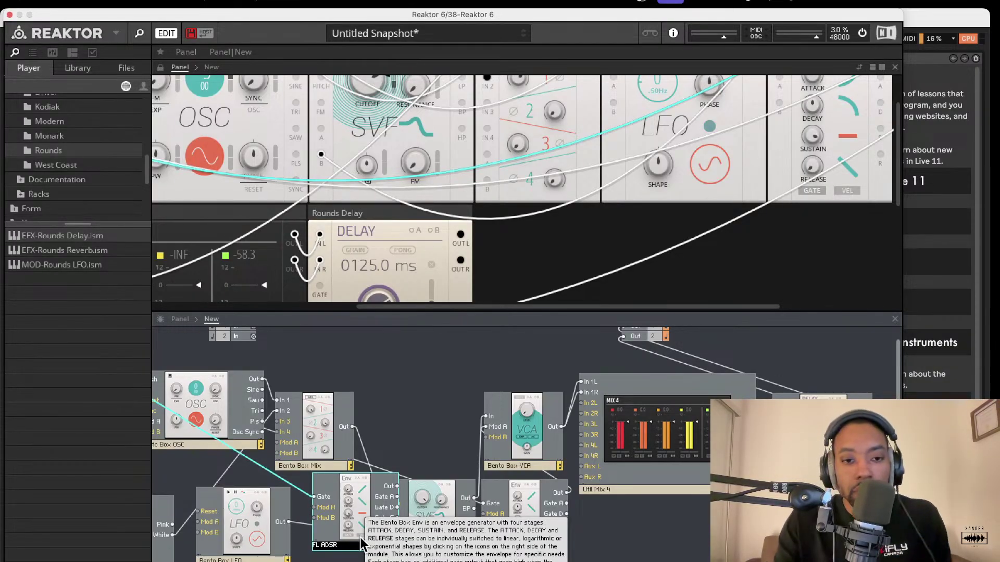
type("TR")
key("Return")
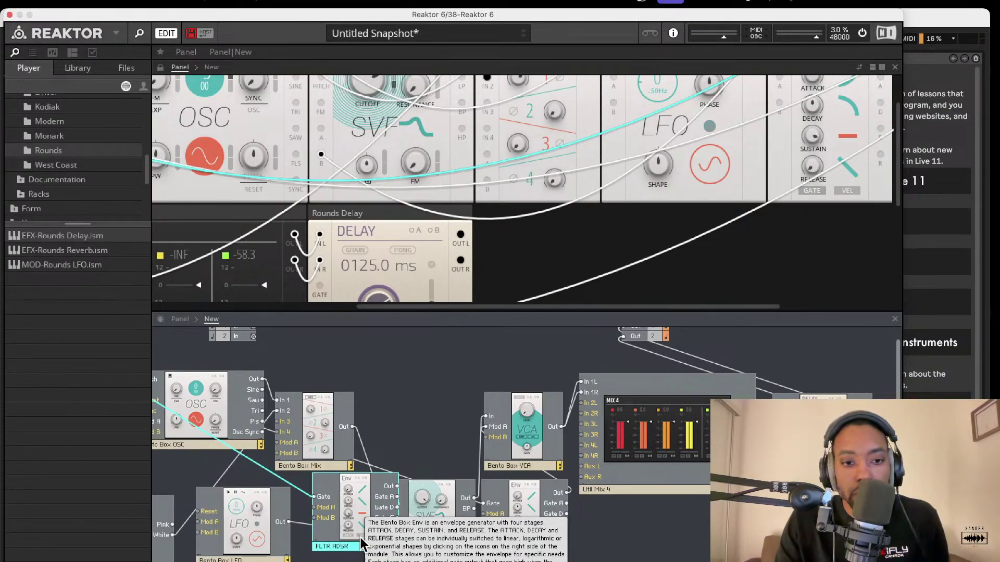
Step: Shift the duplicated envelope slightly away from the SVF and change its name to Fltr ADSR
left_click(447, 401)
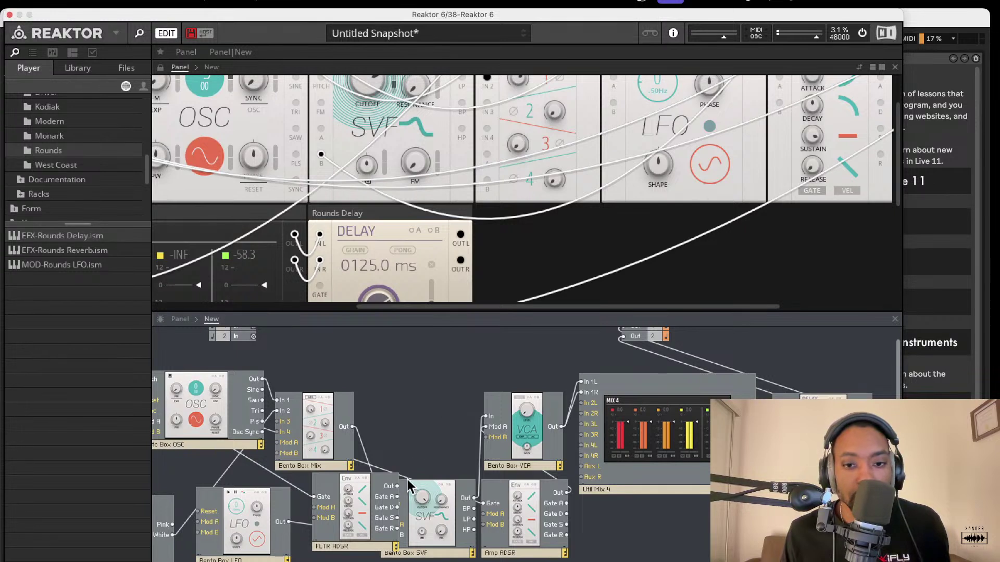
left_click_drag(356, 517, 345, 528)
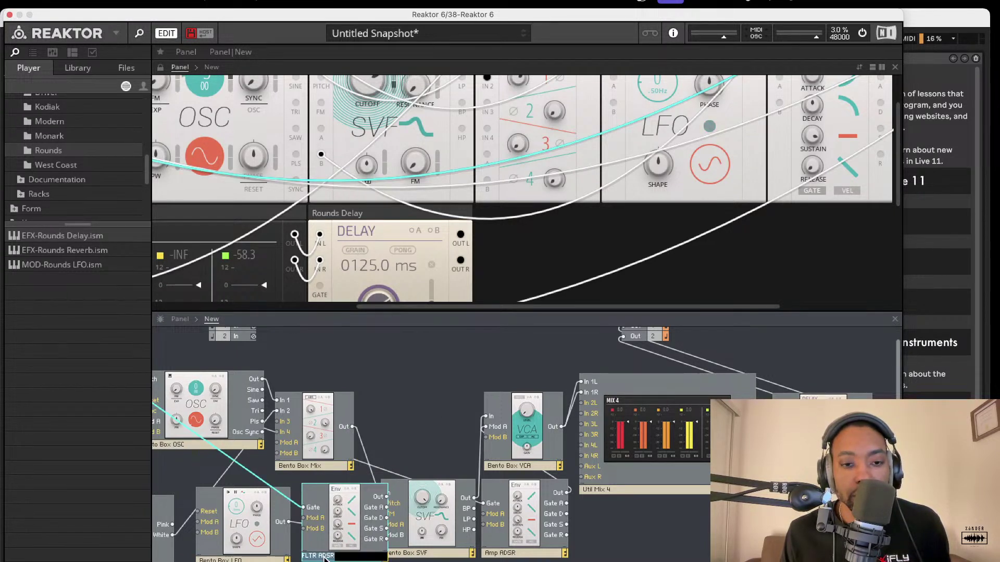
key("BackSpace")
key("BackSpace")
key("BackSpace")
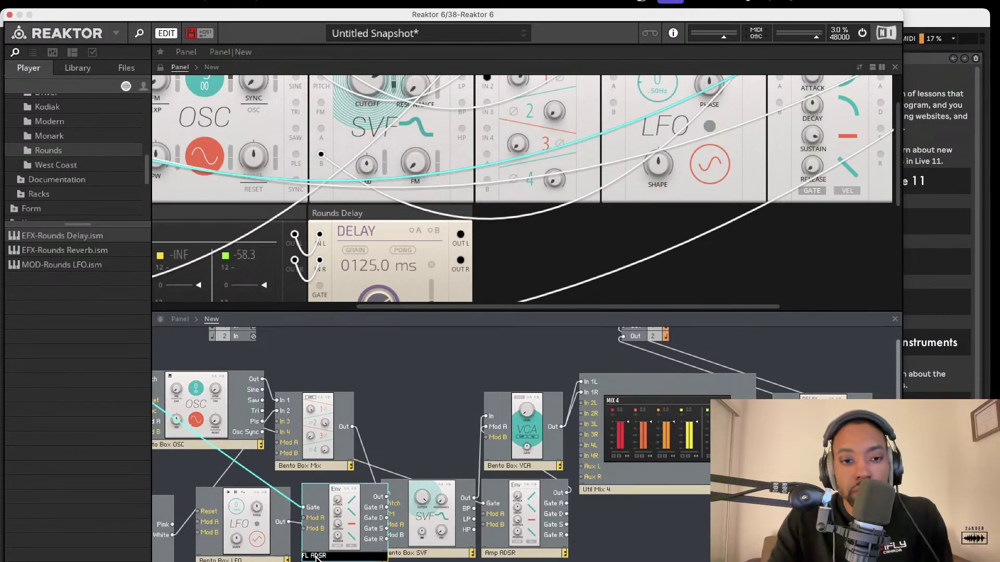
type("ltr")
left_click(380, 442)
Step: Move the Fltr ADSR closer to the LFO and connect its Out to the SVF's Mod A input
left_click_drag(329, 536, 300, 544)
left_click_drag(358, 504, 385, 524)
scroll(364, 187, "up", 2)
scroll(369, 169, "left", 1)
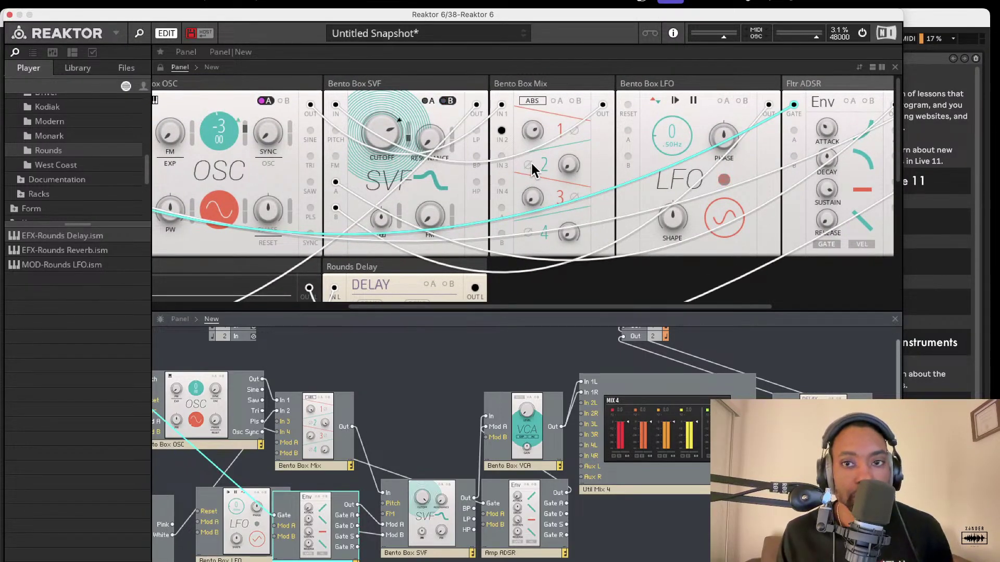
Step: Set the Fltr ADSR's attack to 133 ms and test the envelope-driven filter by playing notes
scroll(529, 172, "left", 10)
scroll(531, 177, "down", 4)
scroll(531, 180, "up", 4)
scroll(536, 180, "right", 10)
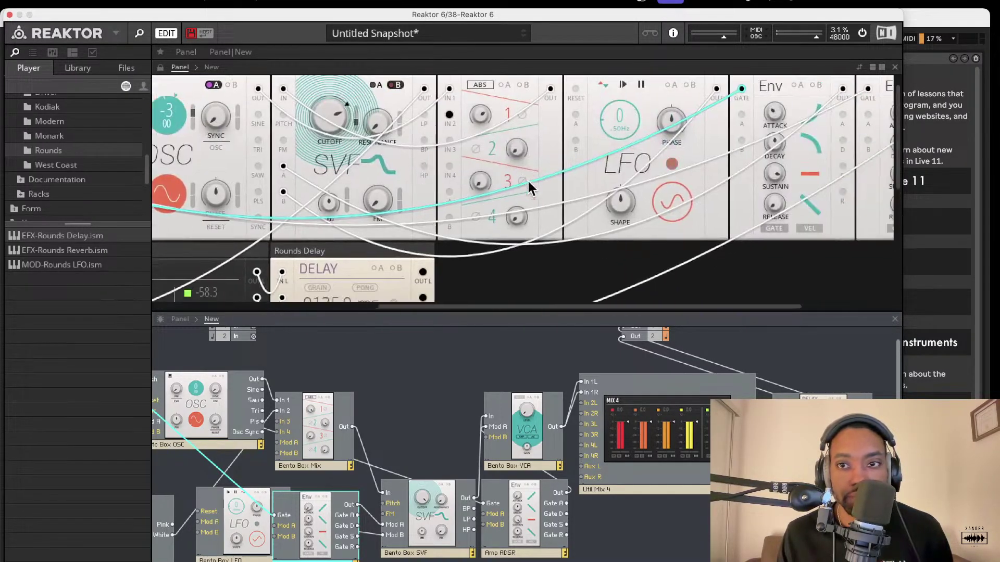
scroll(553, 183, "up", 1)
scroll(553, 182, "left", 2)
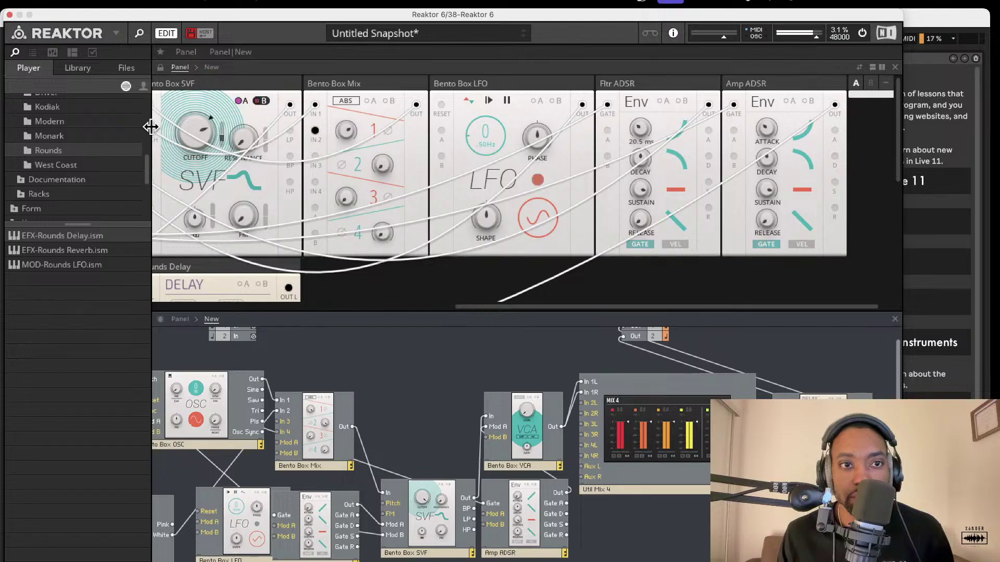
mouse_move(225, 143)
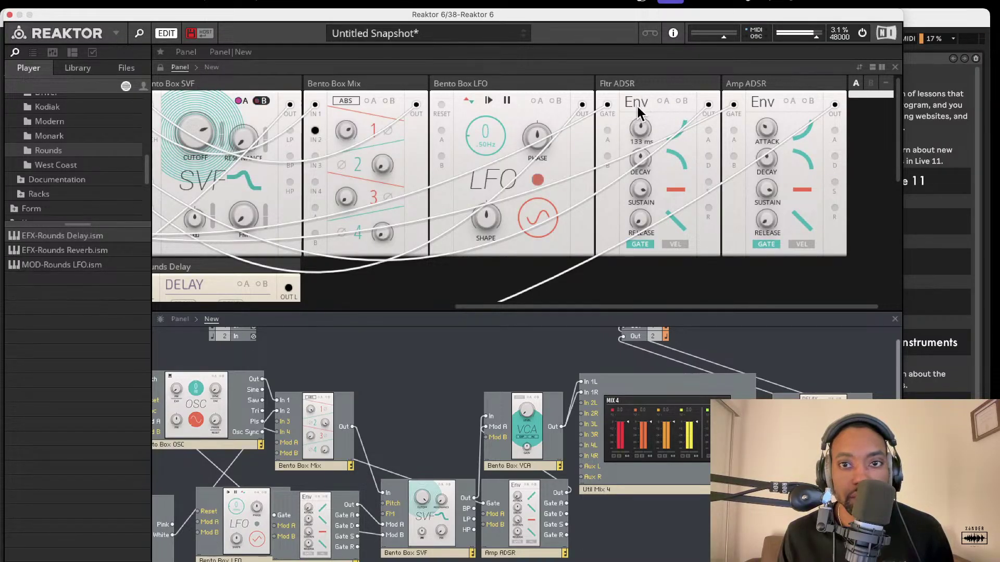
scroll(324, 189, "left", 10)
scroll(324, 189, "down", 4)
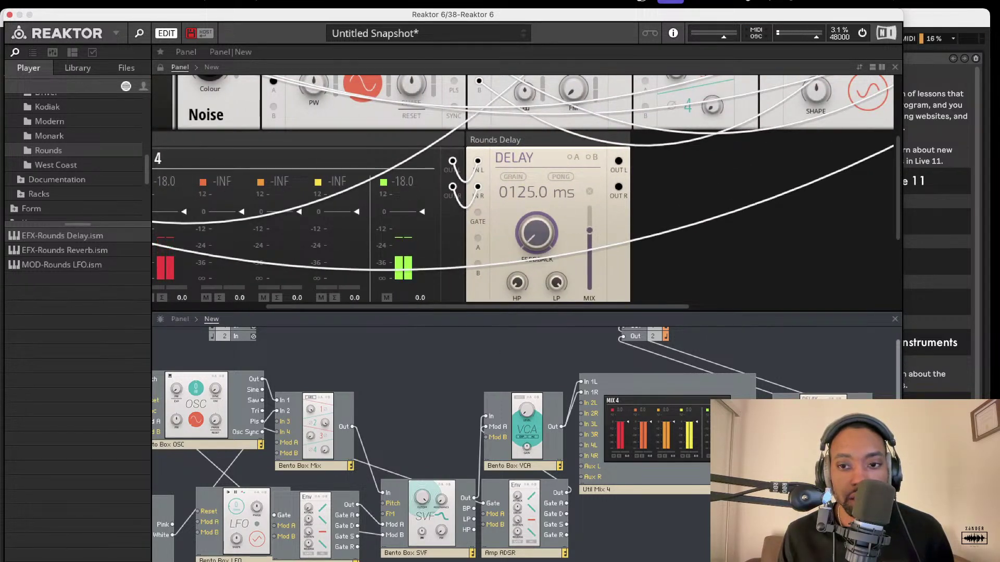
Step: Bypass the Rounds Delay by wiring Mix 4's Out L and Out R directly to Out 1 and Out 2
left_click(764, 418)
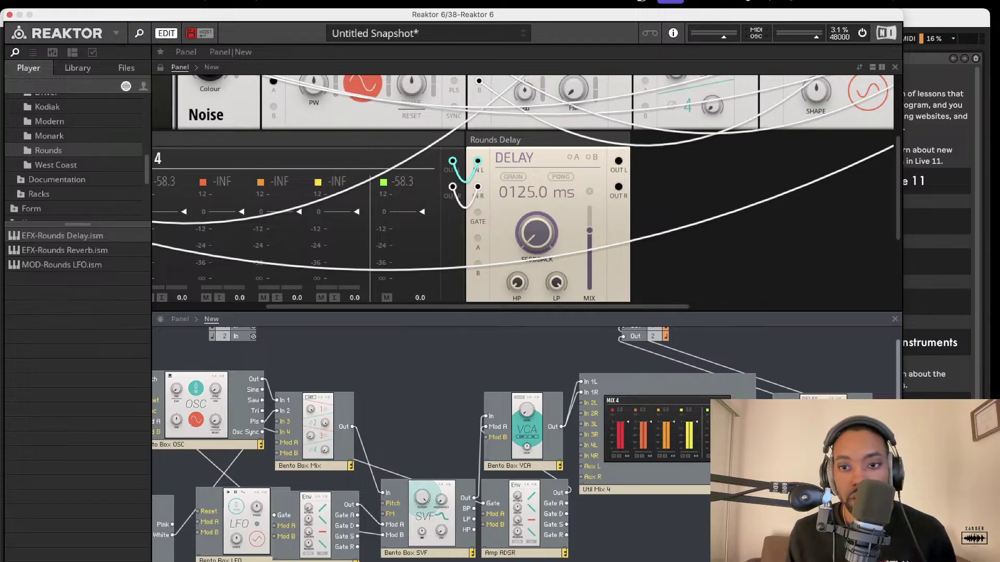
scroll(526, 443, "down", 1)
left_click_drag(777, 398, 627, 339)
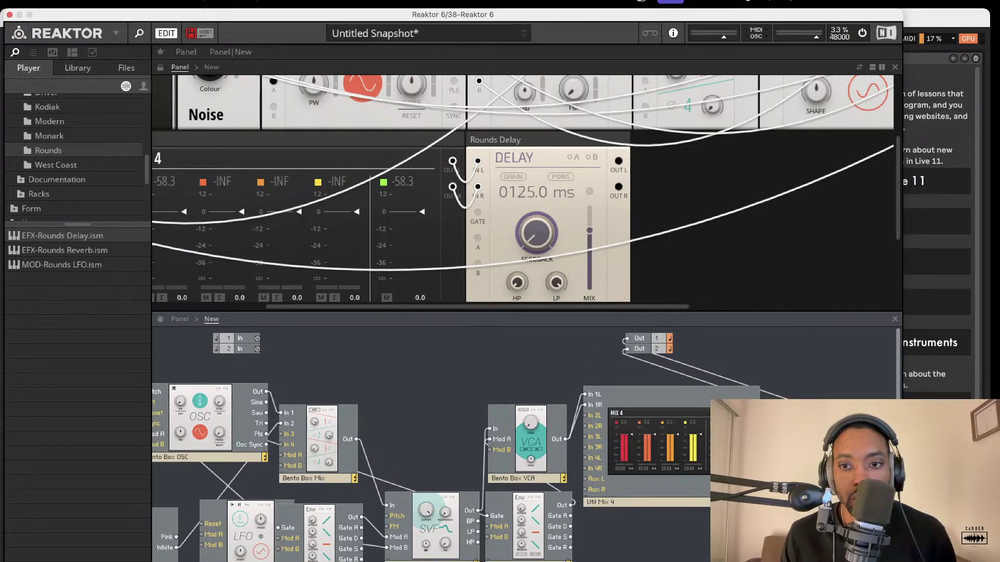
left_click(828, 443)
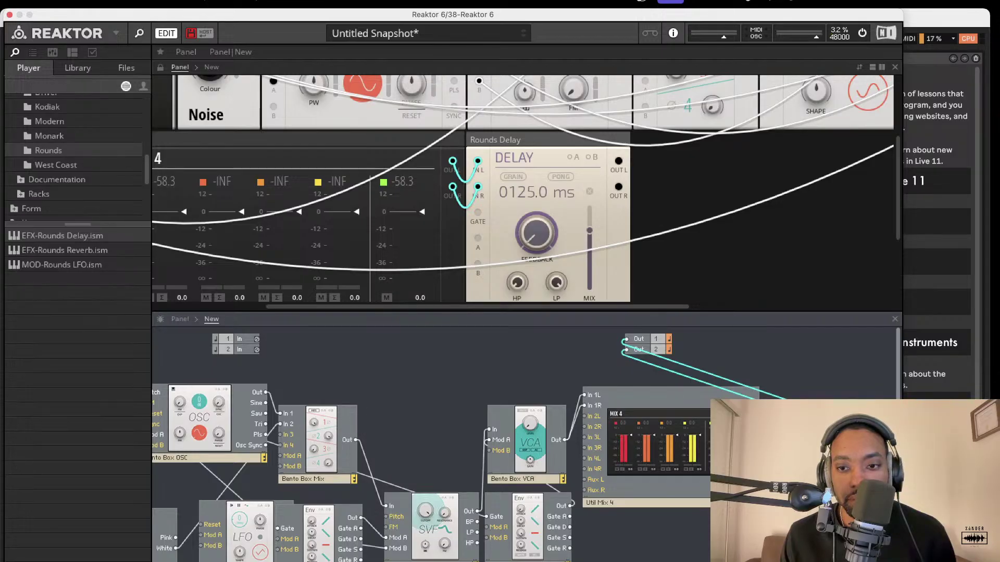
left_click_drag(636, 345, 626, 339)
left_click_drag(757, 438, 713, 397)
left_click_drag(757, 447, 626, 350)
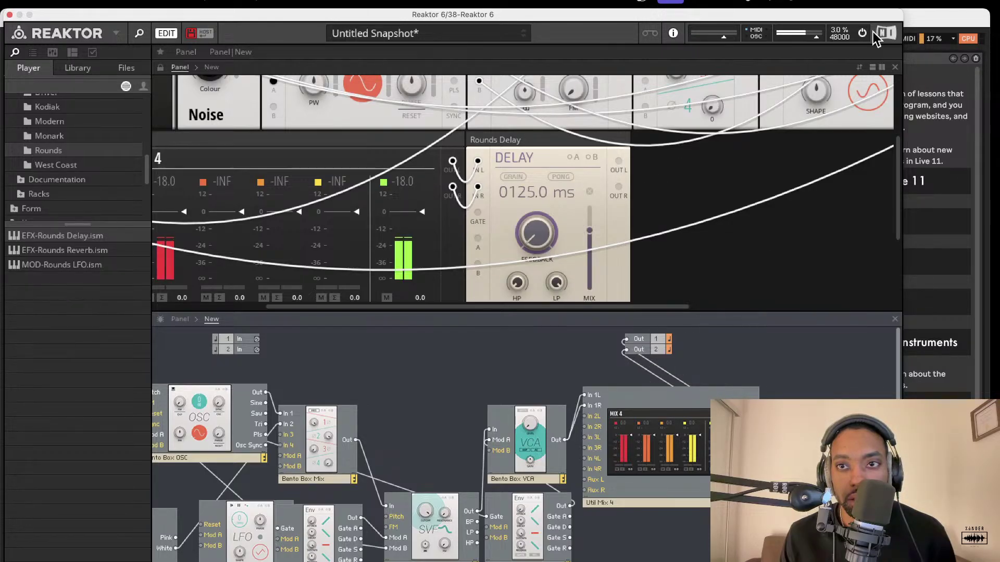
Step: Lower the main output level slightly and set the Fltr ADSR's attack to 15.9 ms while playing notes
left_click_drag(816, 37, 807, 41)
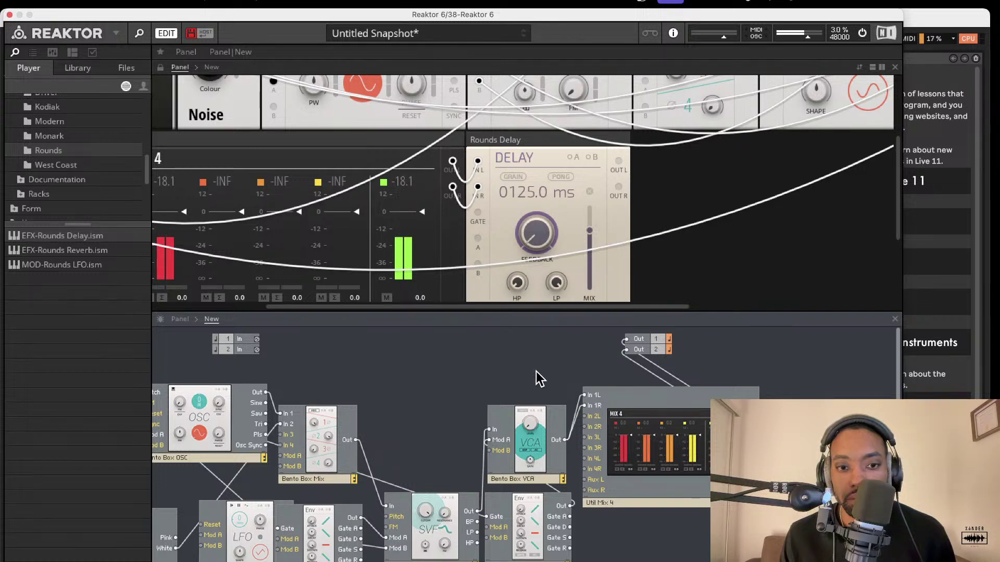
scroll(536, 370, "left", 3)
scroll(693, 146, "up", 5)
scroll(692, 146, "right", 10)
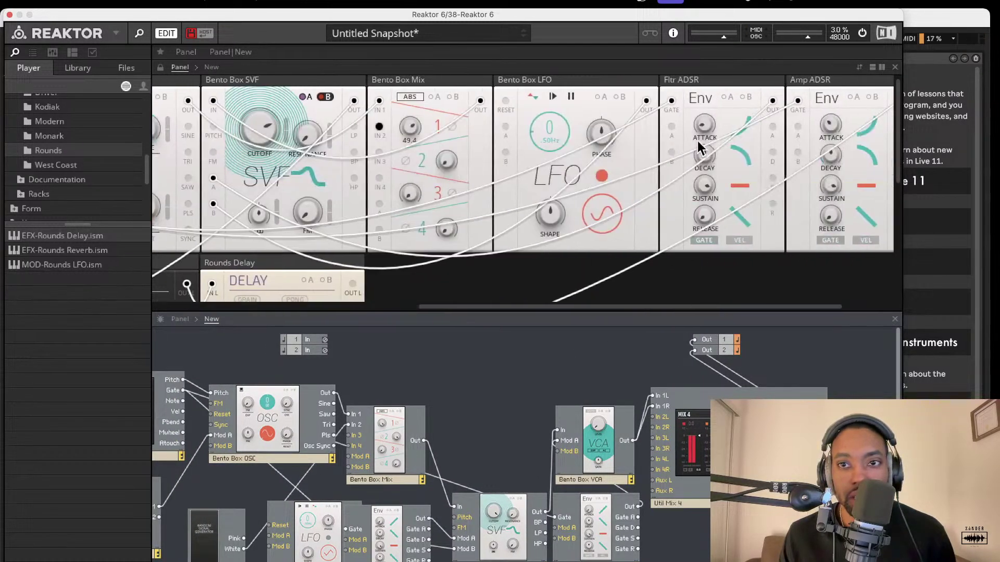
scroll(696, 140, "right", 3)
left_click_drag(660, 127, 673, 69)
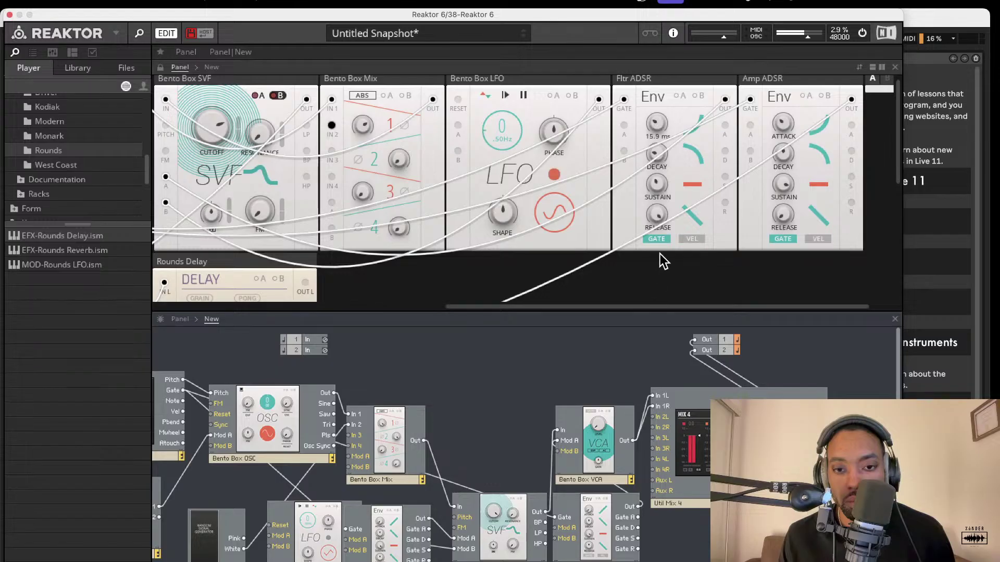
Step: Reconnect the Rounds Delay's left and right outputs to Out 1 and Out 2
scroll(627, 282, "down", 1)
scroll(621, 282, "left", 10)
scroll(622, 268, "down", 4)
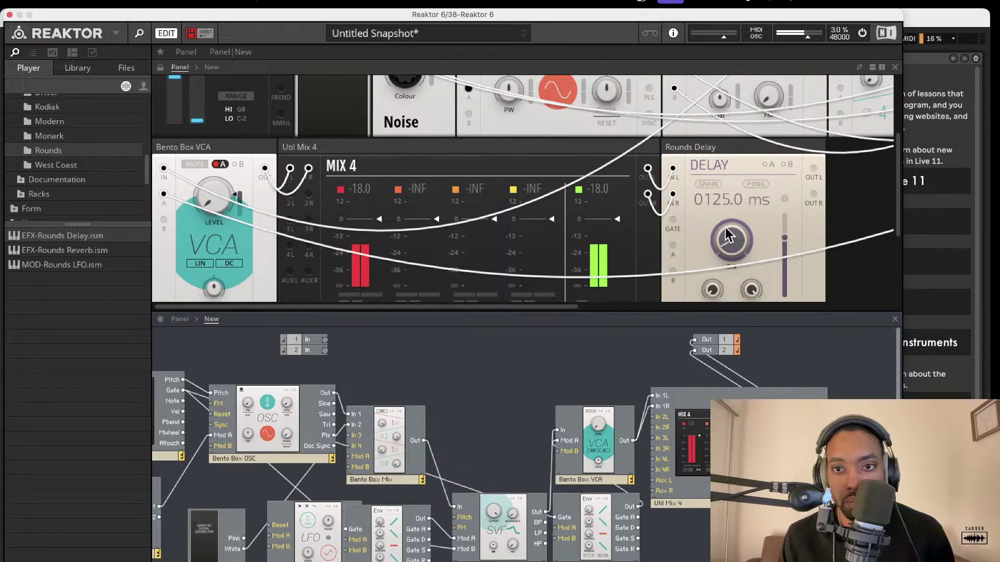
scroll(794, 360, "right", 2)
scroll(791, 353, "right", 4)
left_click_drag(864, 430, 617, 349)
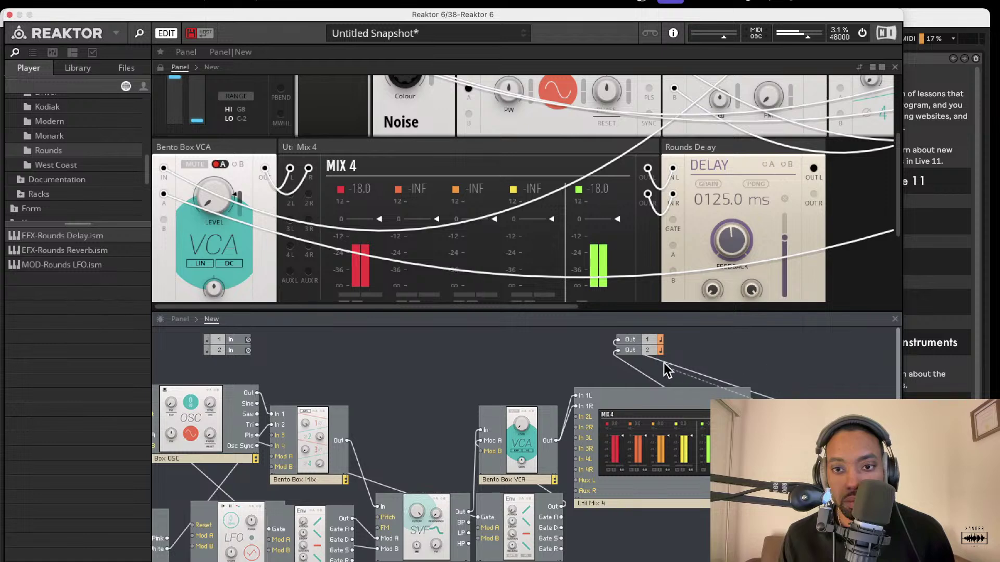
scroll(658, 205, "right", 5)
scroll(657, 205, "up", 1)
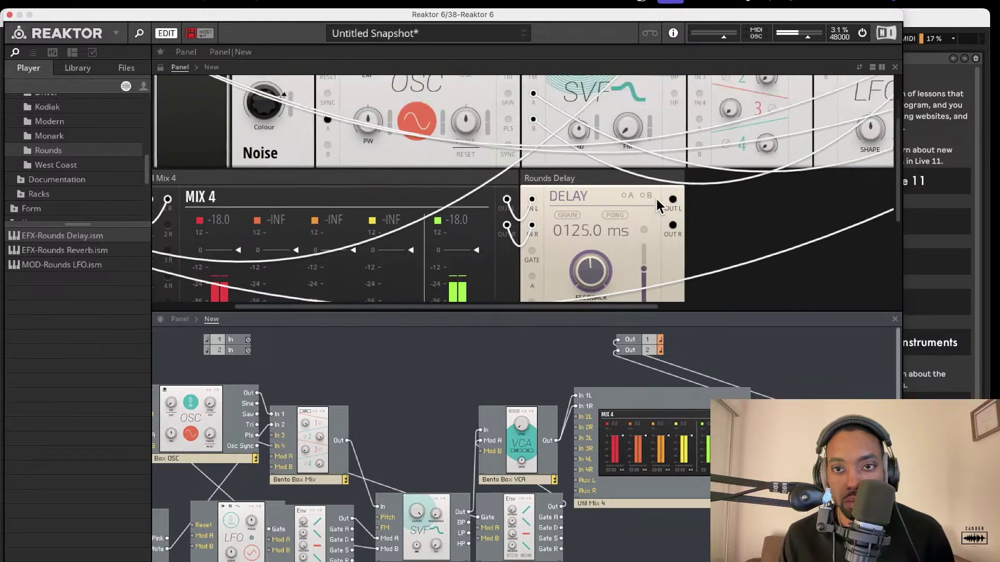
Step: Review the signal path through the oscillator, SVF, mixer, LFO and envelopes, and select the Fltr ADSR in the structure
scroll(644, 198, "up", 3)
scroll(643, 198, "left", 1)
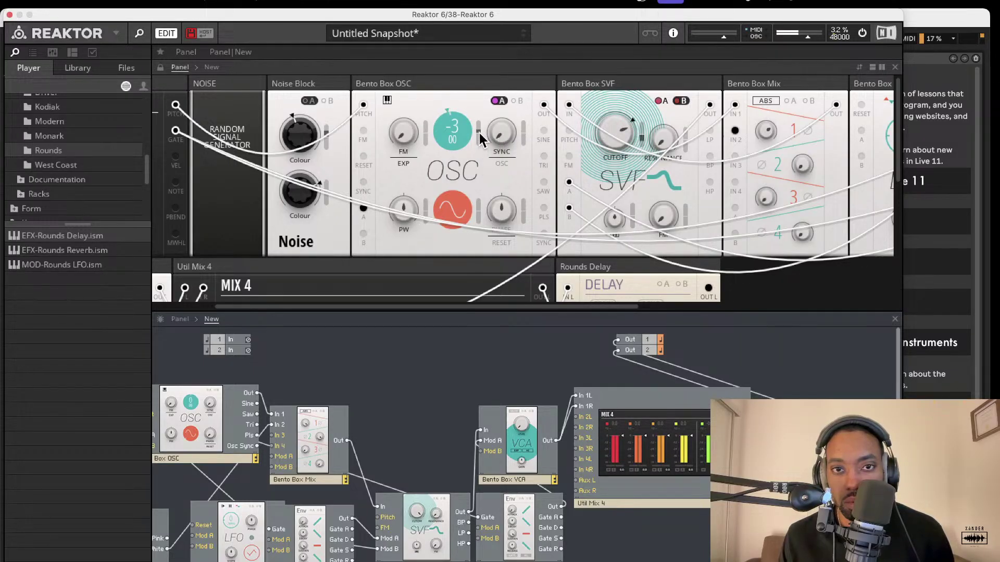
mouse_move(490, 131)
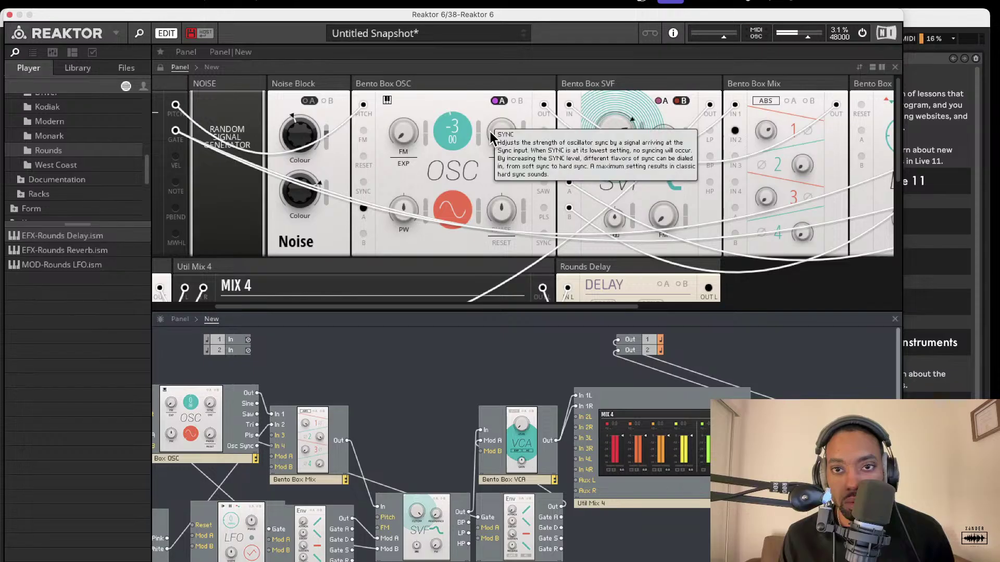
scroll(658, 138, "right", 2)
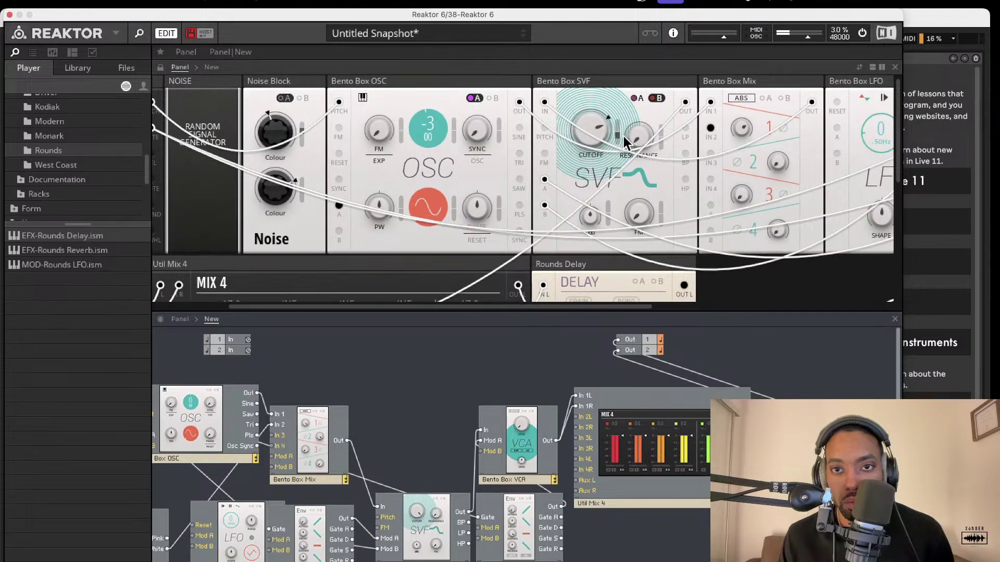
scroll(620, 135, "right", 5)
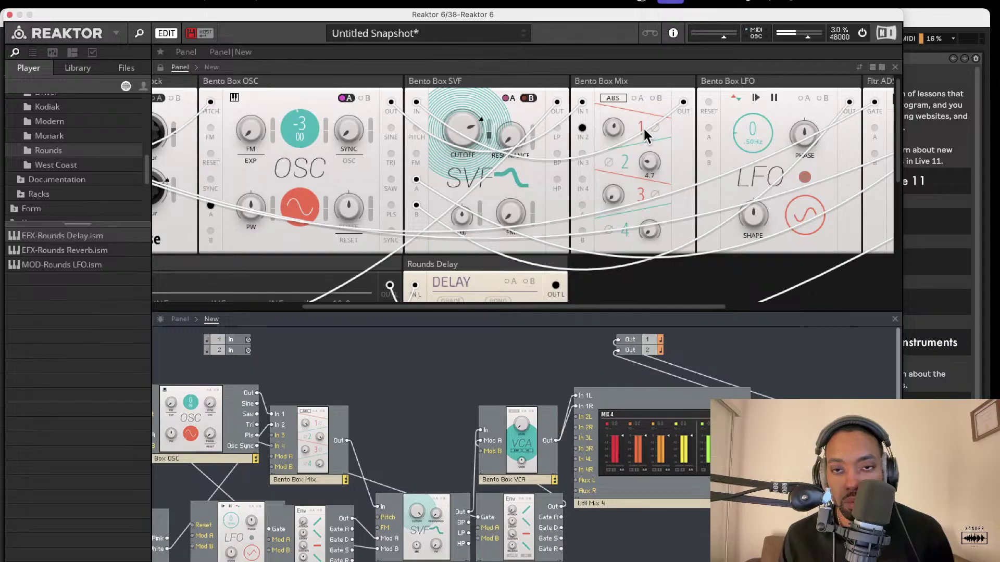
scroll(651, 129, "right", 1)
scroll(608, 129, "down", 1)
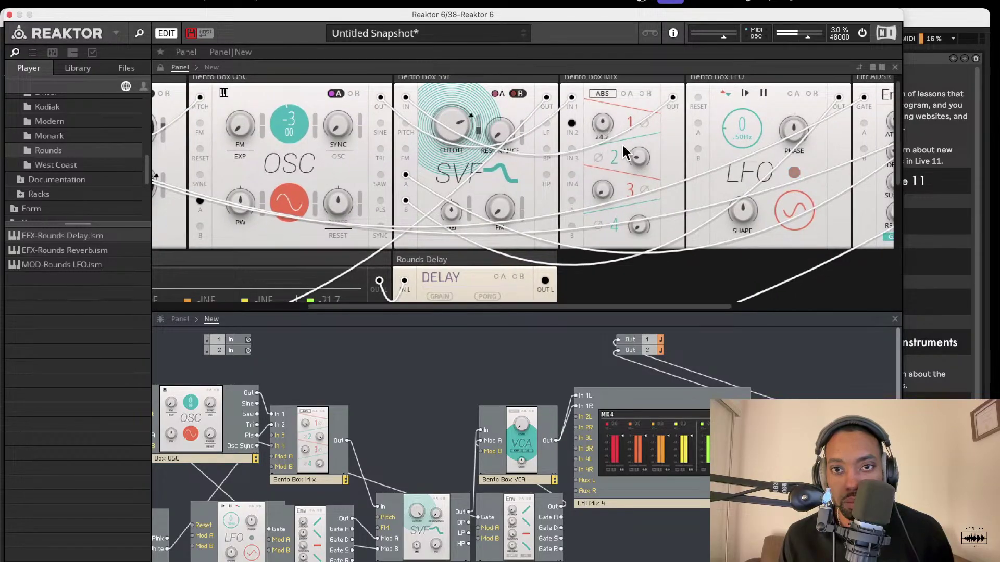
scroll(480, 150, "down", 1)
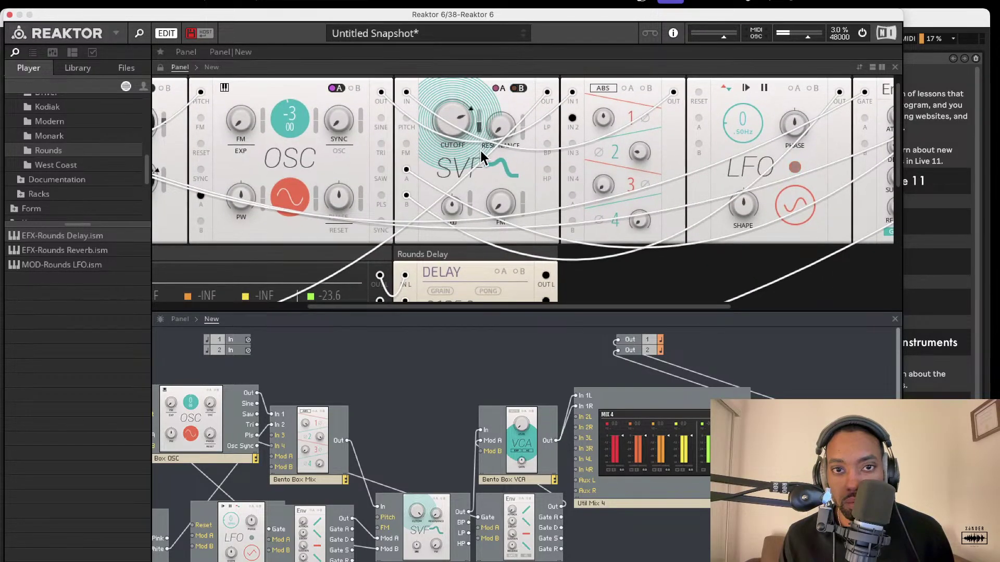
scroll(480, 150, "up", 1)
scroll(556, 119, "right", 5)
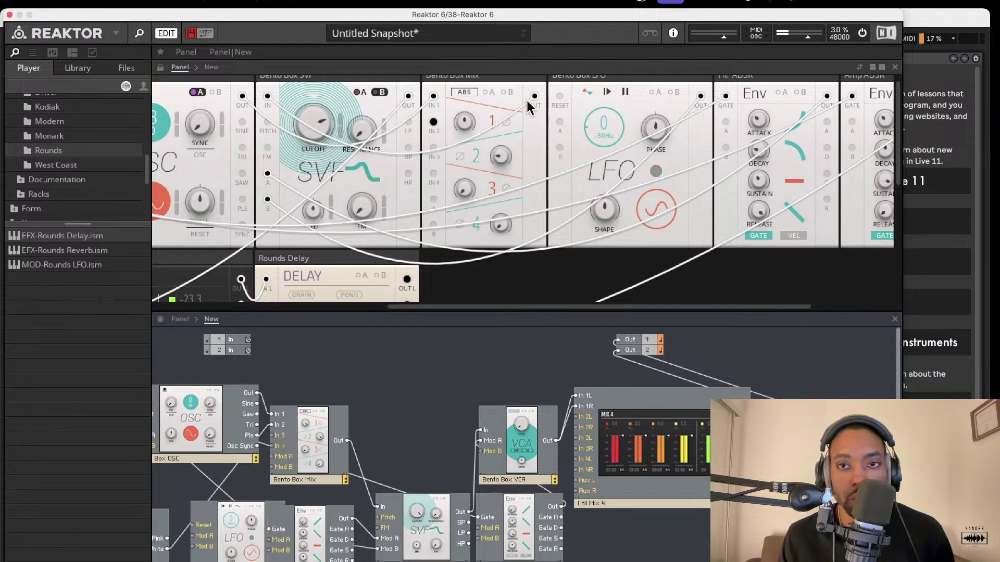
scroll(526, 98, "right", 5)
left_click_drag(626, 87, 619, 140)
scroll(615, 106, "up", 1)
scroll(620, 139, "left", 3)
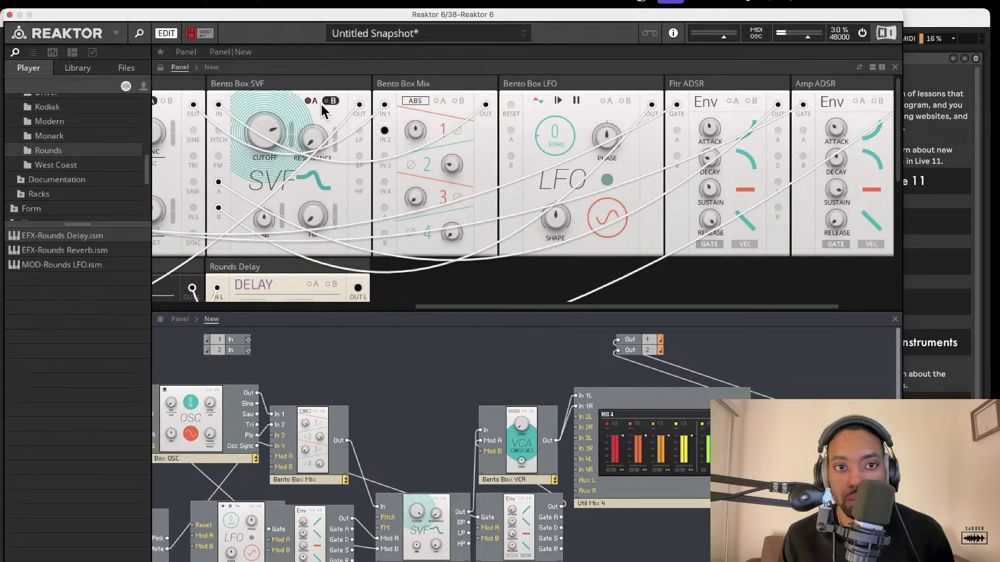
mouse_move(325, 539)
left_mouse_down()
mouse_move(321, 516)
mouse_move(323, 540)
left_mouse_up()
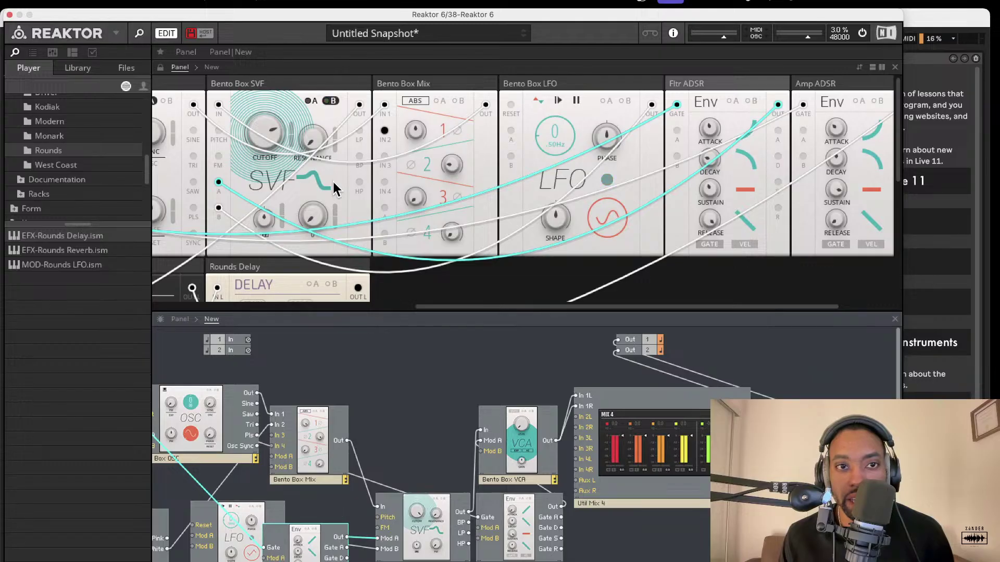
Step: Switch the SVF to modulation A, and adjust the Fltr ADSR's attack, raise its sustain and shorten its release
left_click(292, 122)
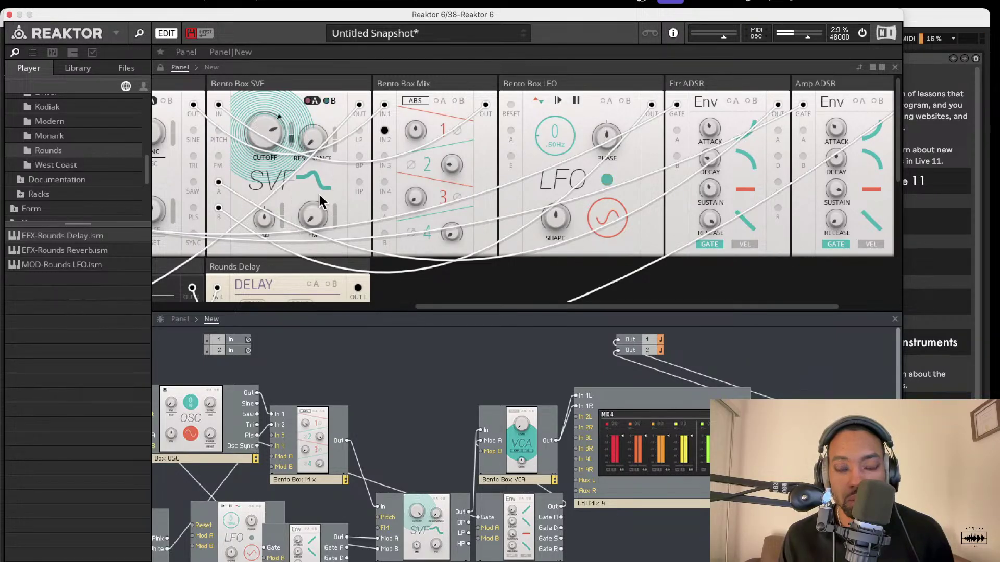
left_click_drag(709, 129, 704, 102)
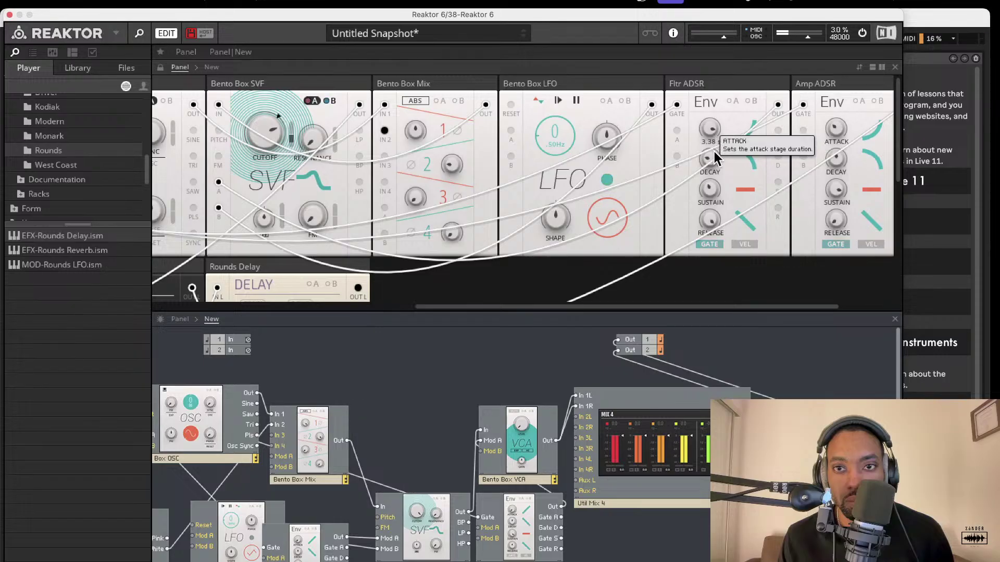
left_click_drag(711, 132, 711, 89)
left_click_drag(709, 191, 718, 113)
left_click_drag(711, 218, 699, 296)
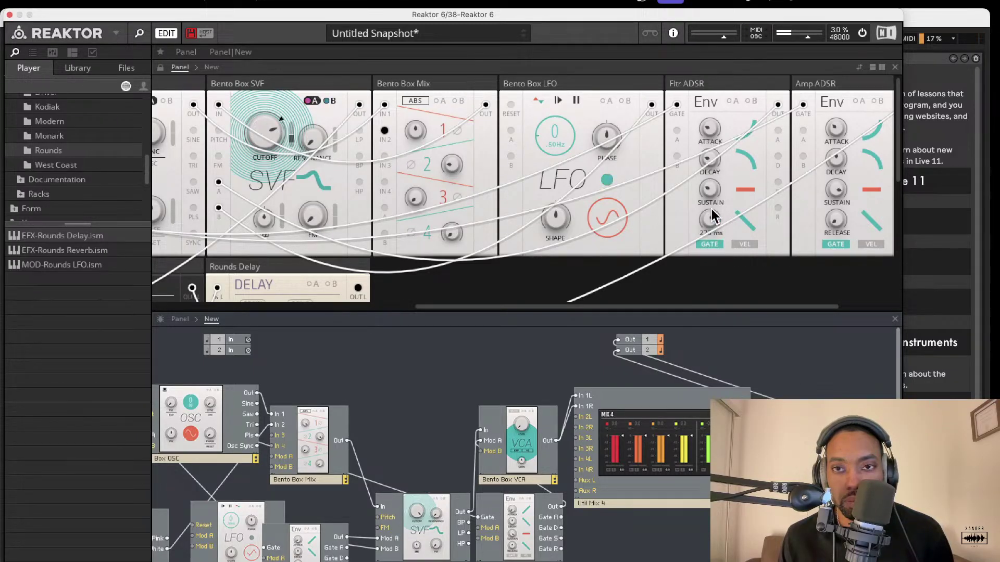
Step: Wire Mix 4's outputs straight to Out 1 and Out 2, skipping the Rounds Delay, and slightly lower the main output level
scroll(702, 245, "down", 3)
left_click_drag(746, 427, 613, 341)
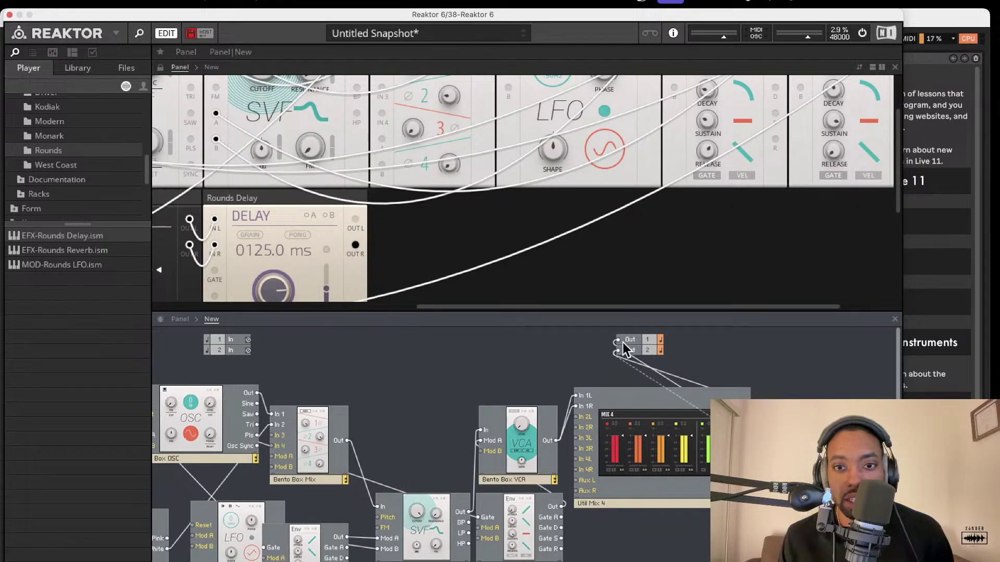
left_click_drag(800, 40, 799, 40)
Step: Set channel 2 of the Bento Box Mix to 7.2 and switch the SVF to modulation B
scroll(773, 76, "up", 2)
scroll(773, 76, "left", 2)
scroll(528, 131, "up", 2)
scroll(528, 131, "left", 1)
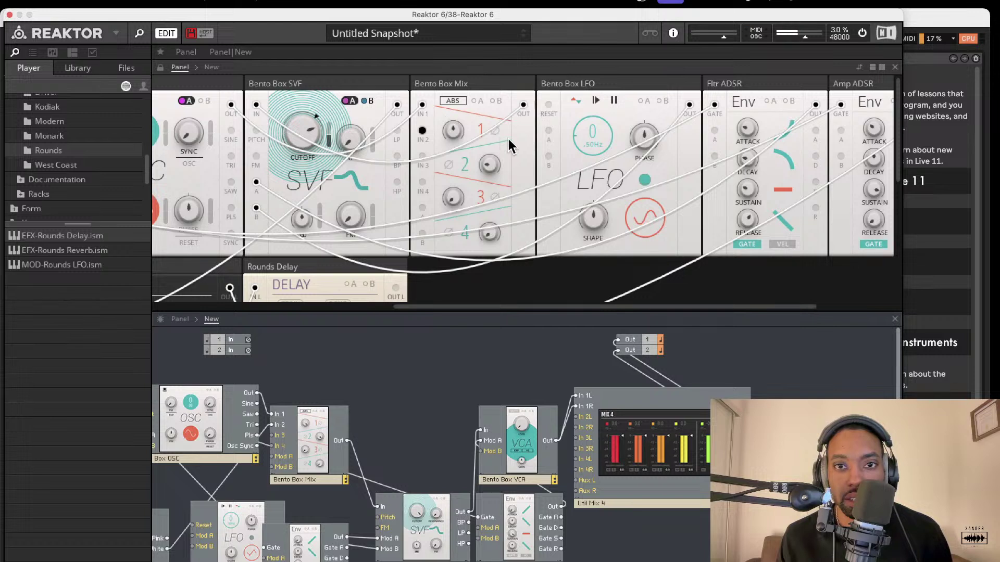
left_click_drag(493, 145, 490, 148)
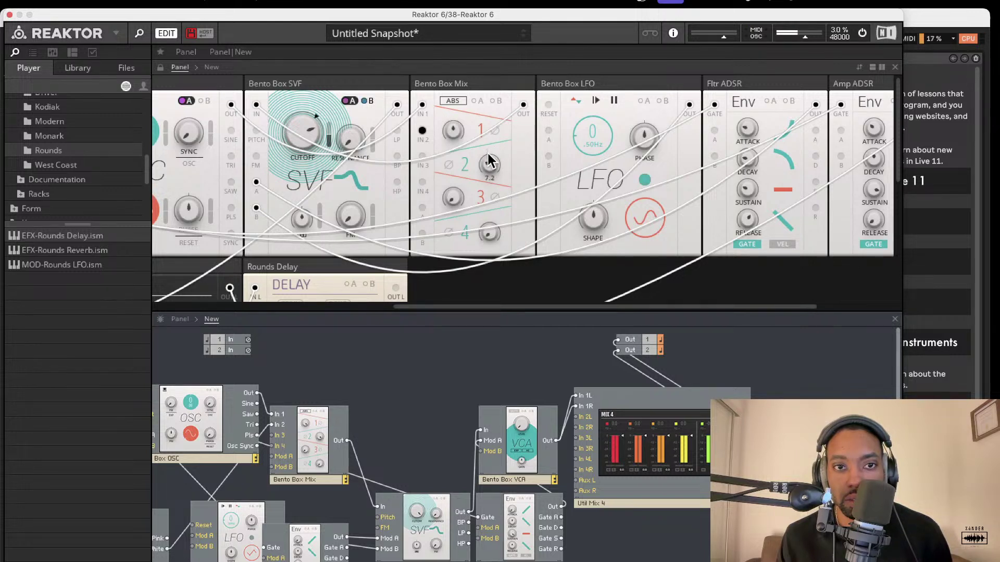
left_click(368, 101)
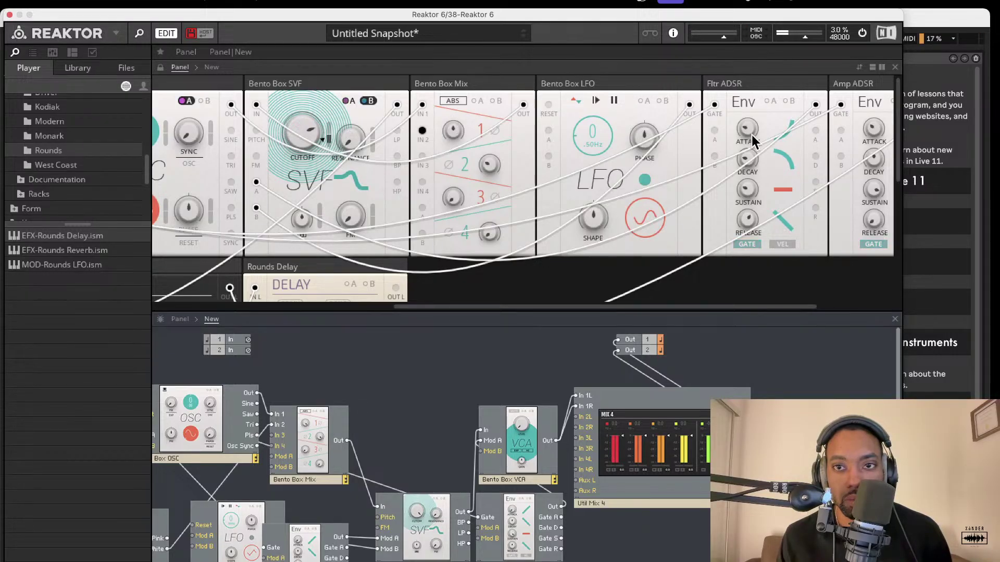
scroll(747, 155, "right", 5)
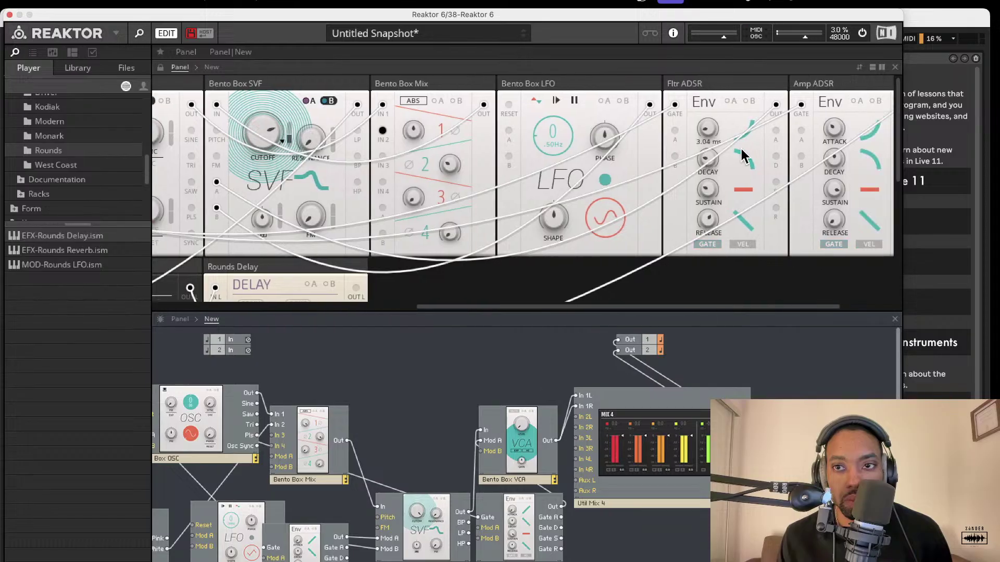
mouse_move(749, 142)
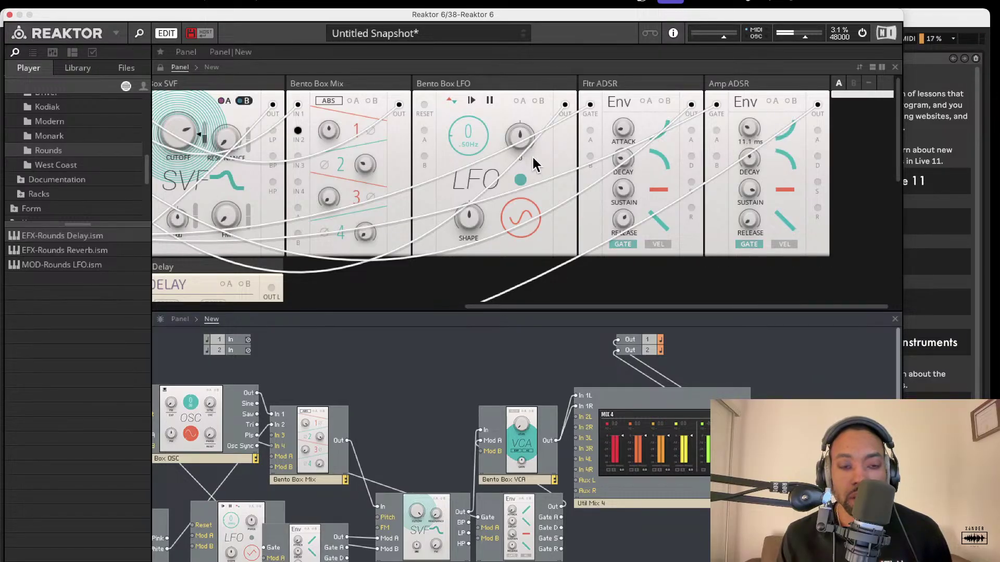
scroll(539, 164, "left", 2)
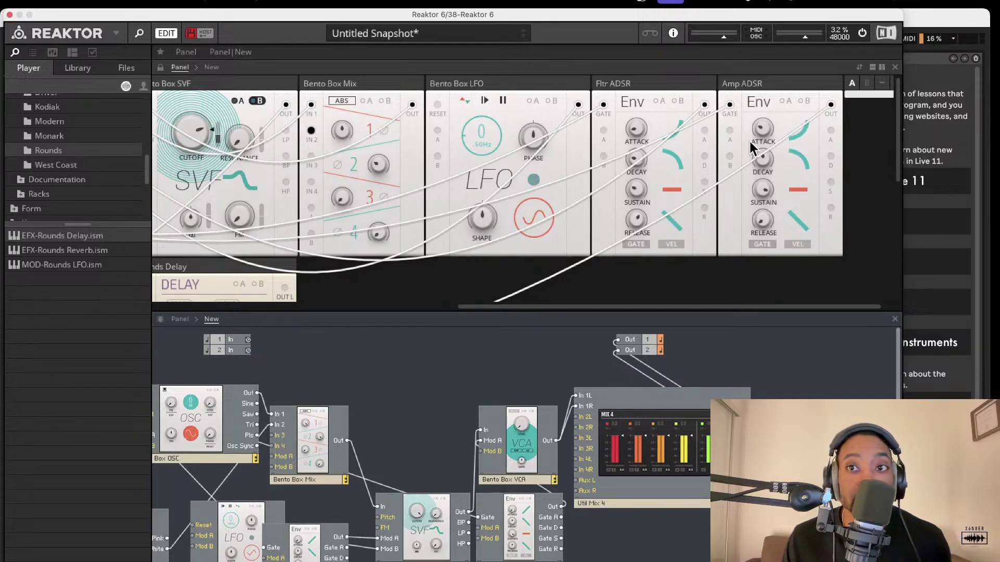
Step: Show the audio recorder and name the new file to record to rizercinema.aif
left_click(649, 36)
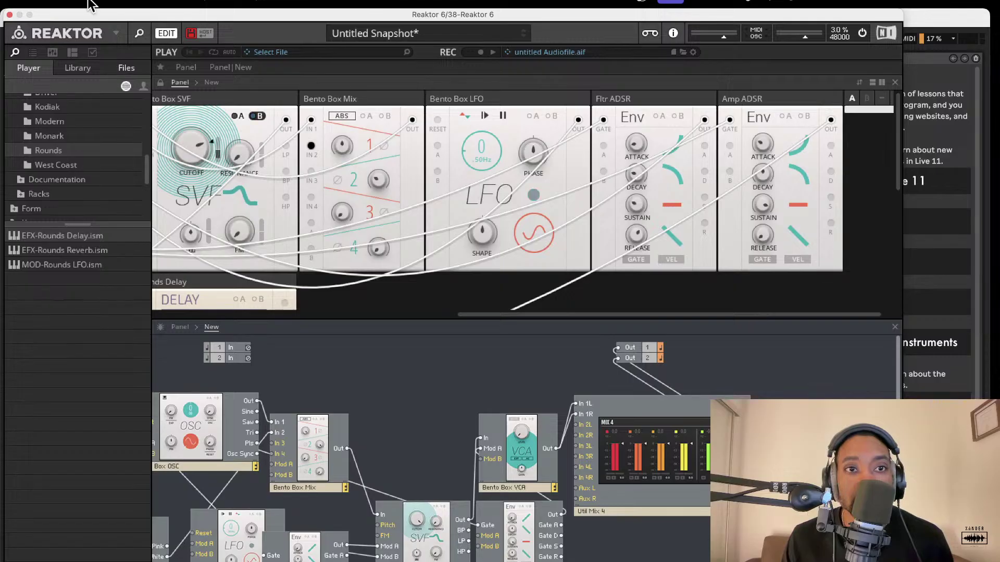
left_click(682, 52)
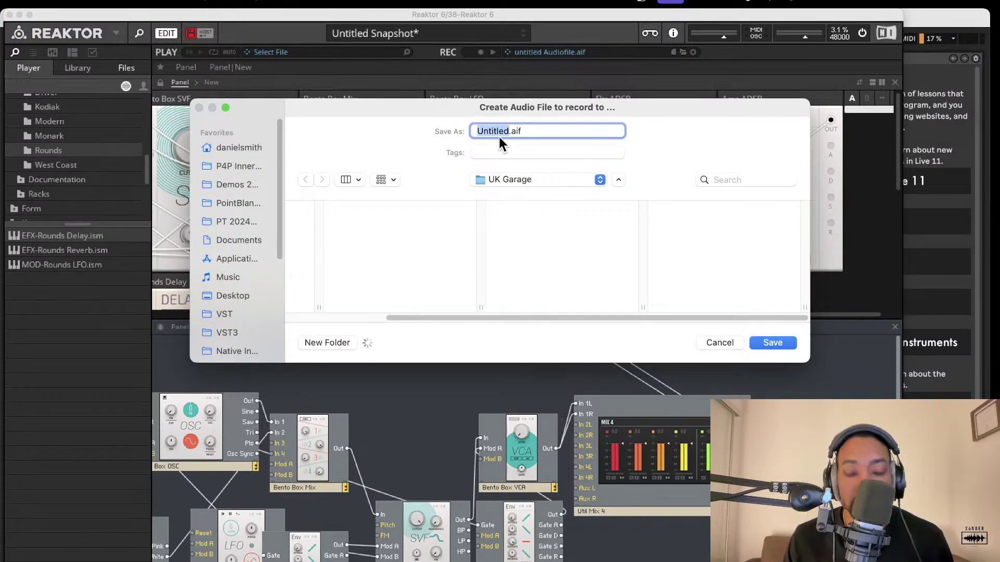
key("BackSpace")
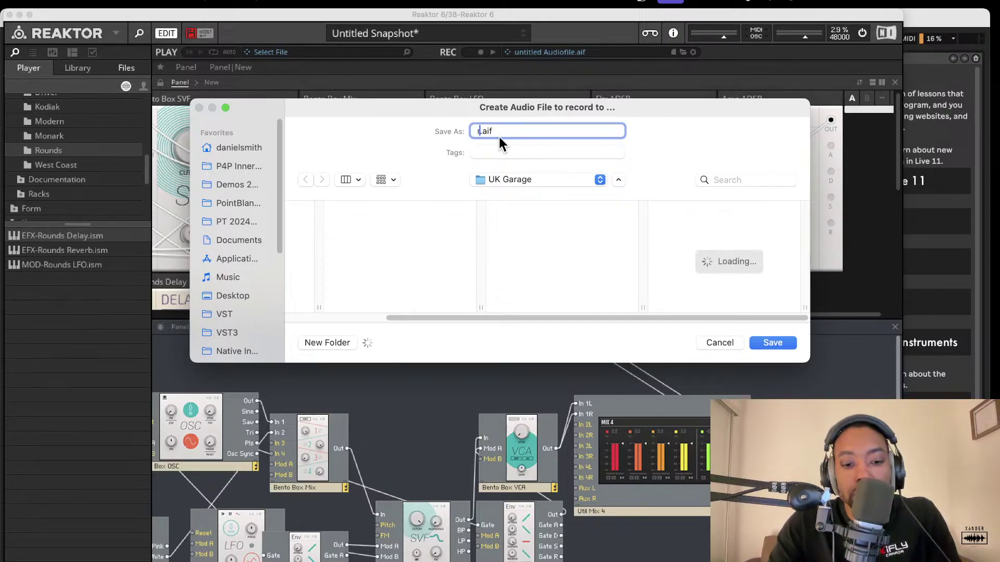
type("rizer")
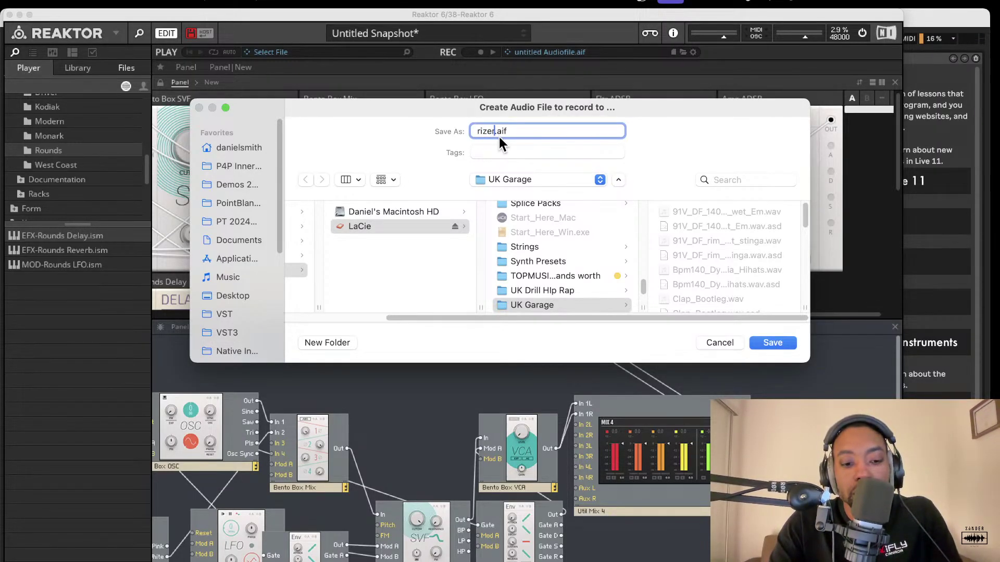
type("cinema")
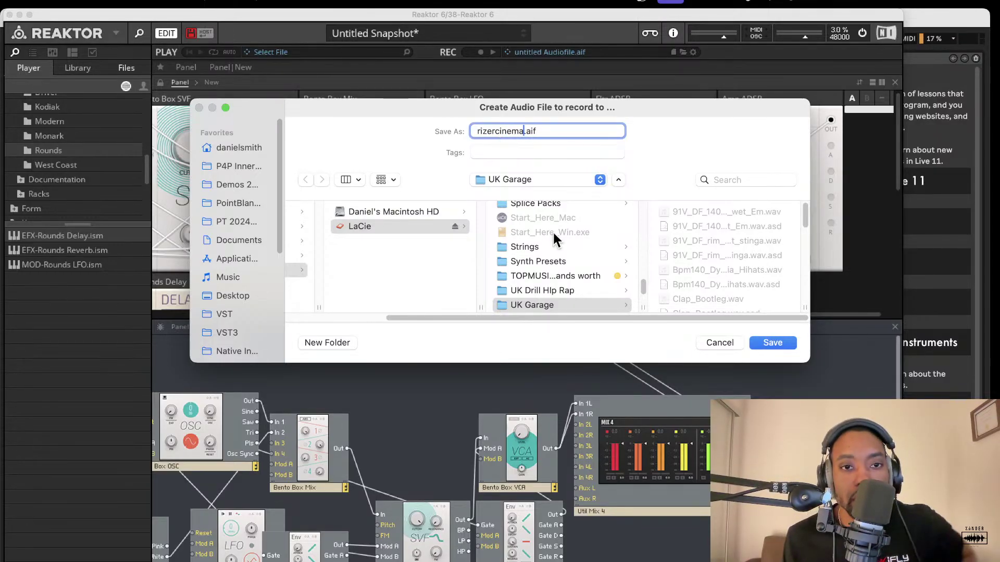
Step: Browse the LaCie drive's folders for a location to save the recording
scroll(552, 238, "up", 5)
scroll(552, 238, "up", 10)
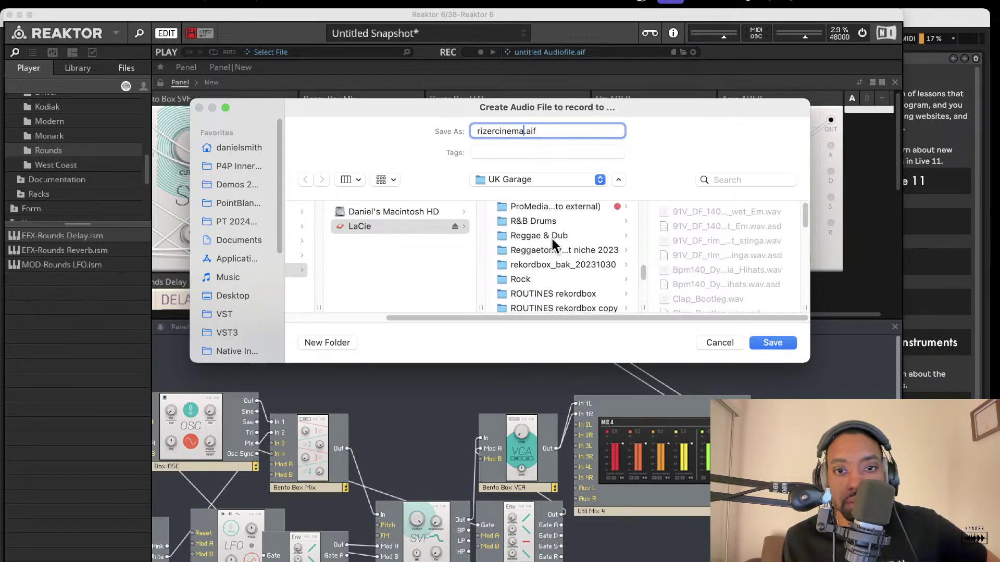
scroll(552, 239, "down", 2)
scroll(552, 238, "down", 4)
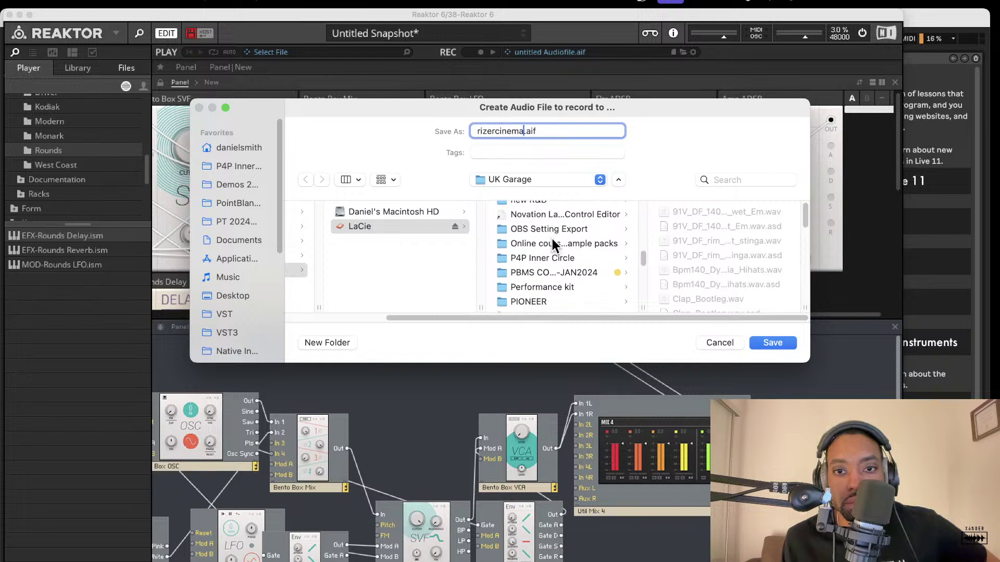
scroll(555, 241, "down", 7)
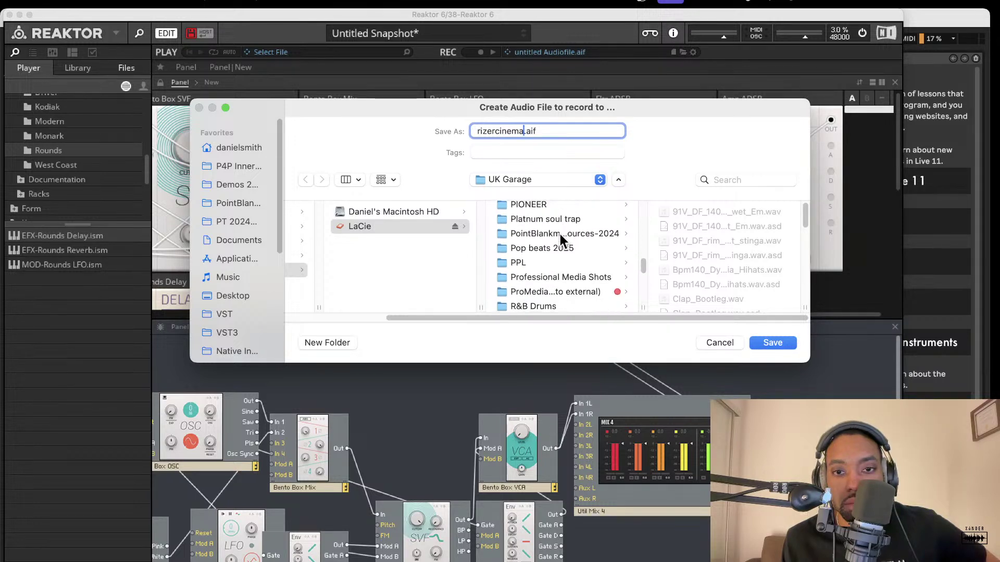
scroll(559, 232, "down", 7)
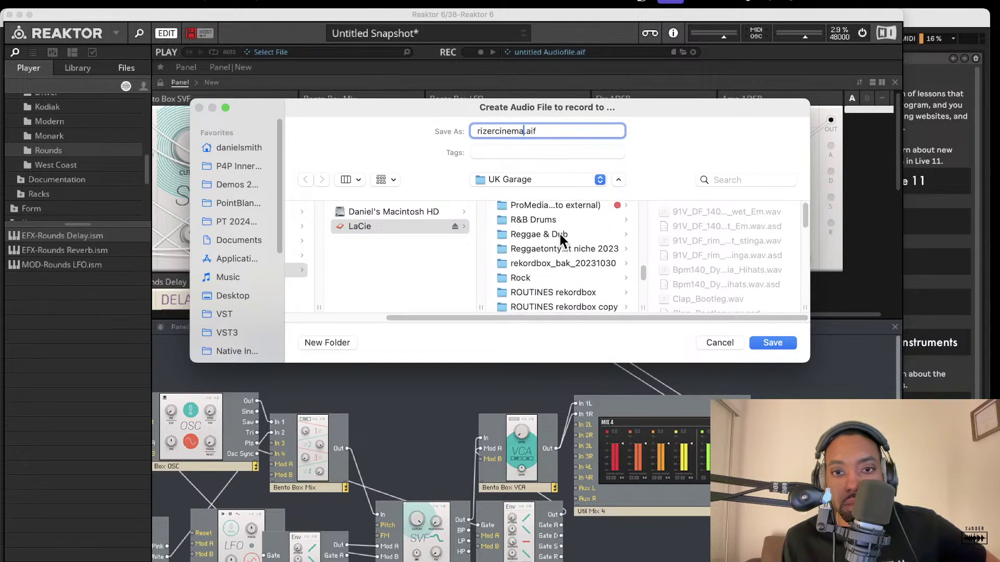
scroll(561, 240, "down", 5)
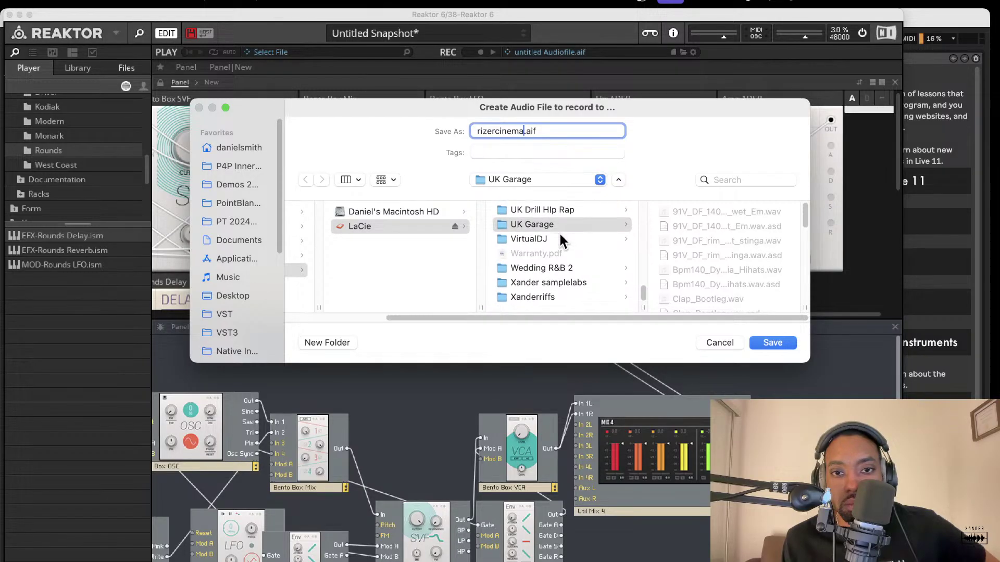
scroll(562, 241, "up", 10)
scroll(560, 234, "up", 10)
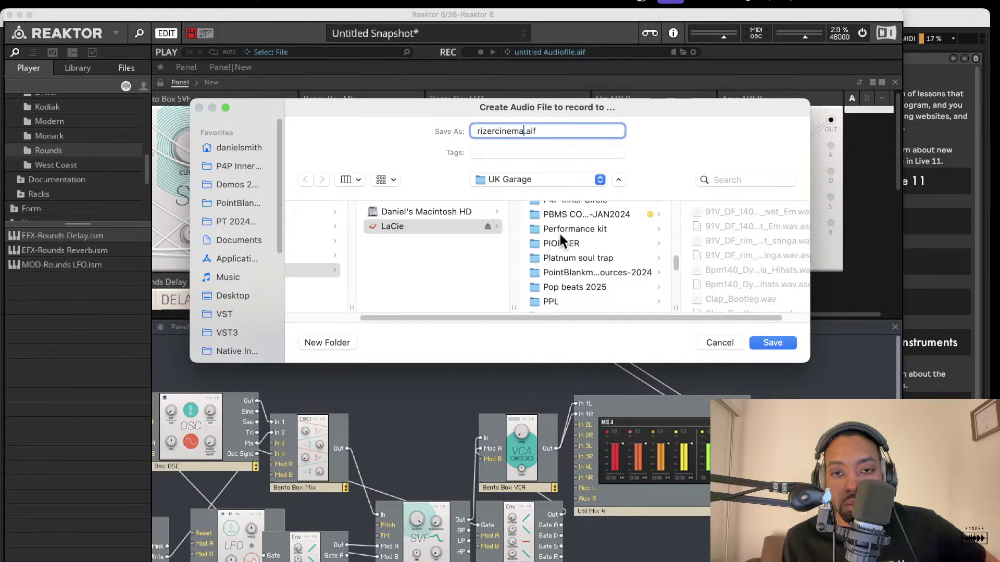
scroll(561, 234, "down", 5)
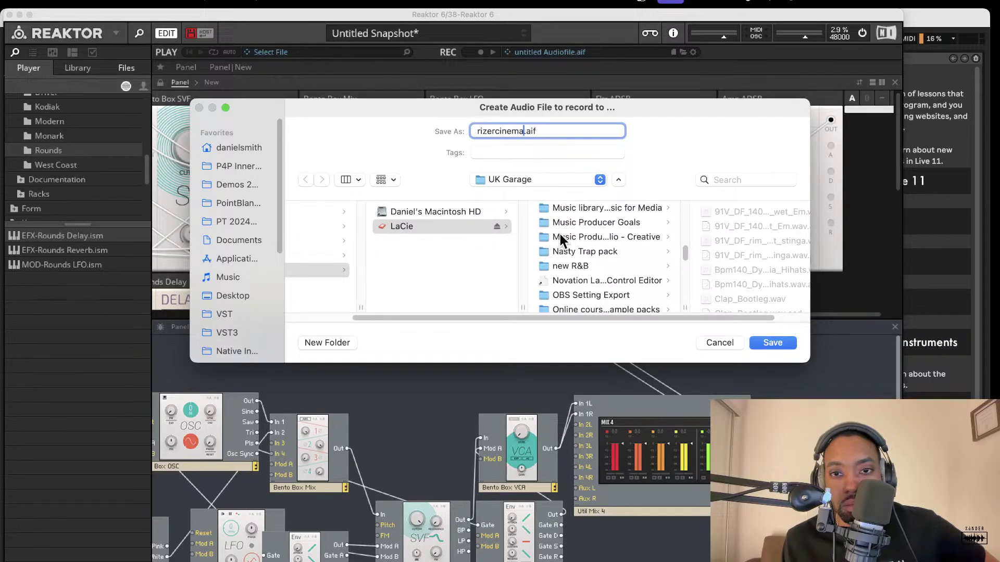
scroll(579, 248, "down", 5)
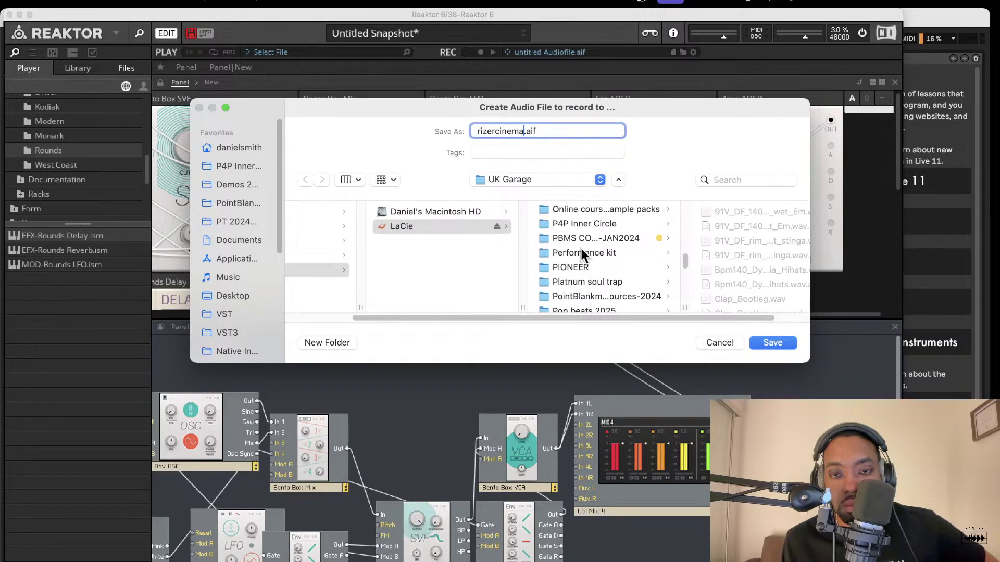
left_click(587, 237)
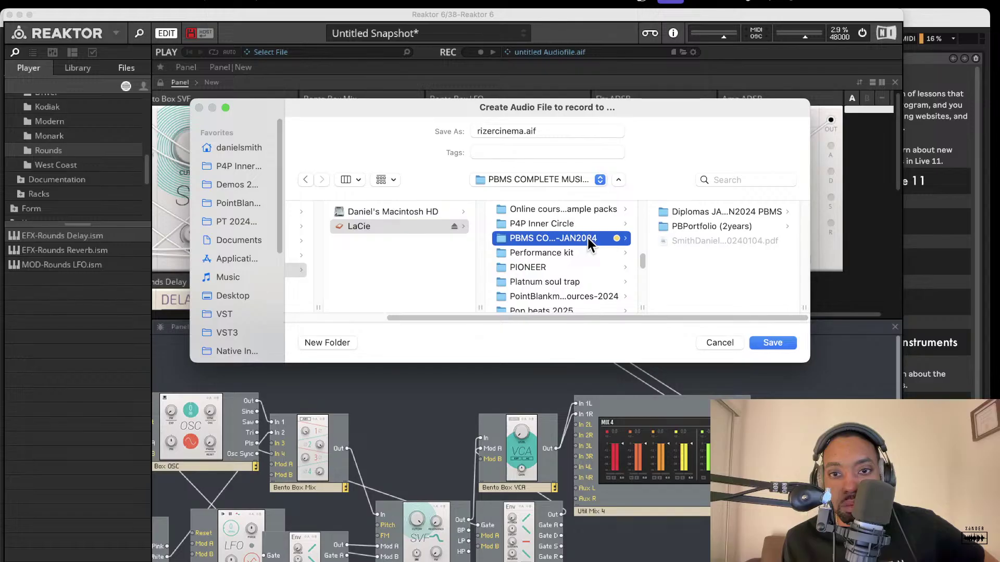
left_click(304, 179)
scroll(604, 274, "down", 3)
scroll(603, 268, "up", 5)
scroll(603, 269, "up", 5)
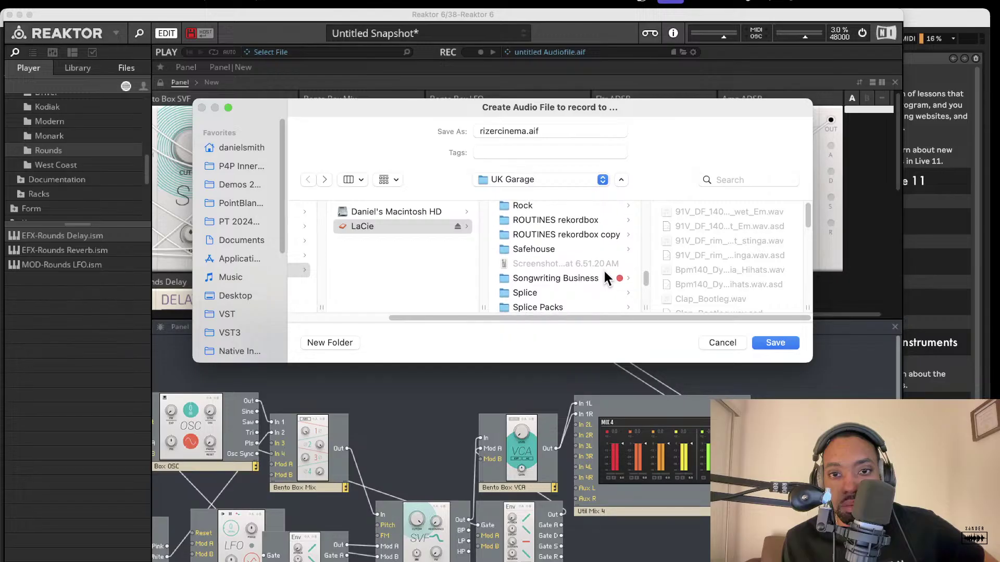
scroll(604, 271, "up", 6)
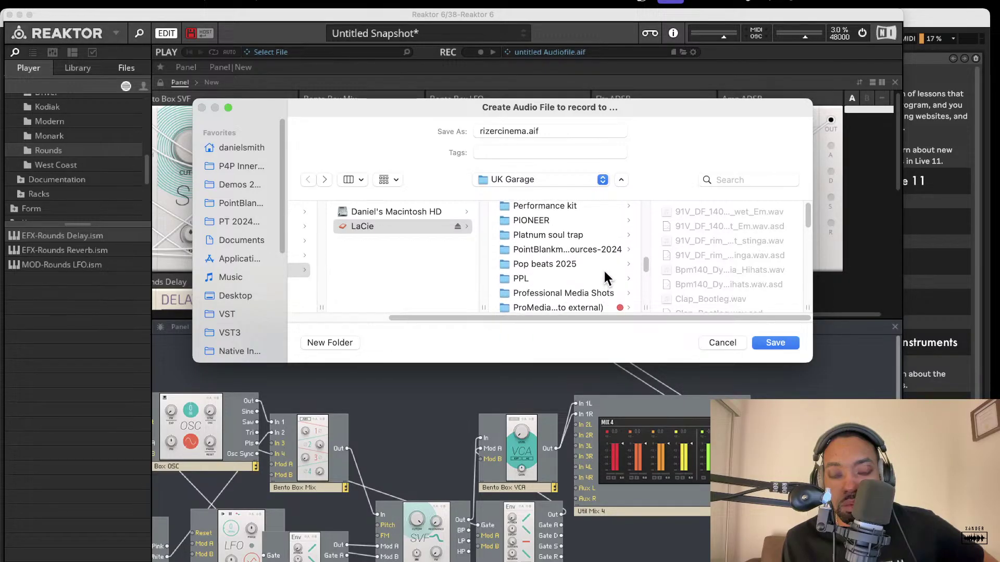
scroll(603, 269, "up", 6)
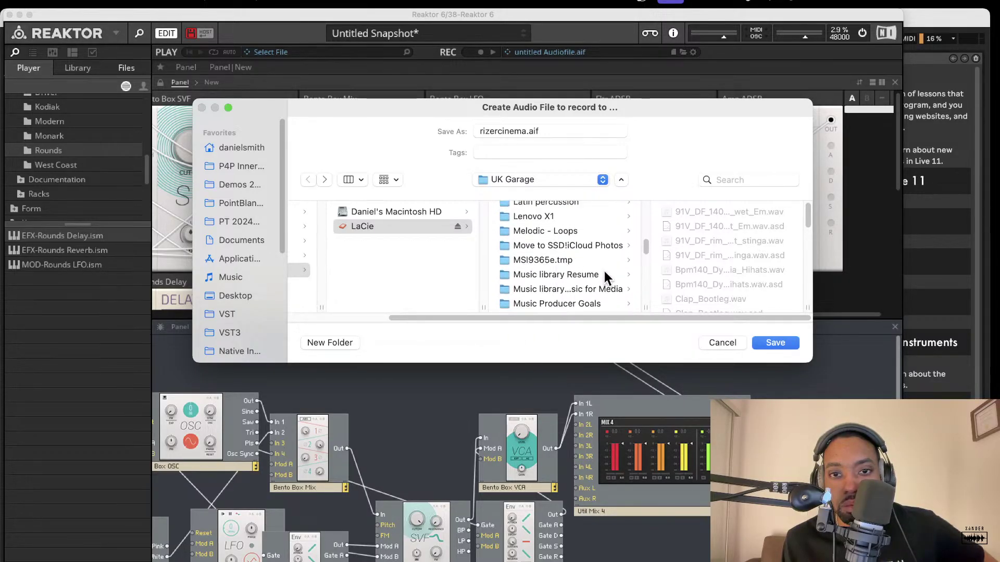
scroll(603, 268, "down", 10)
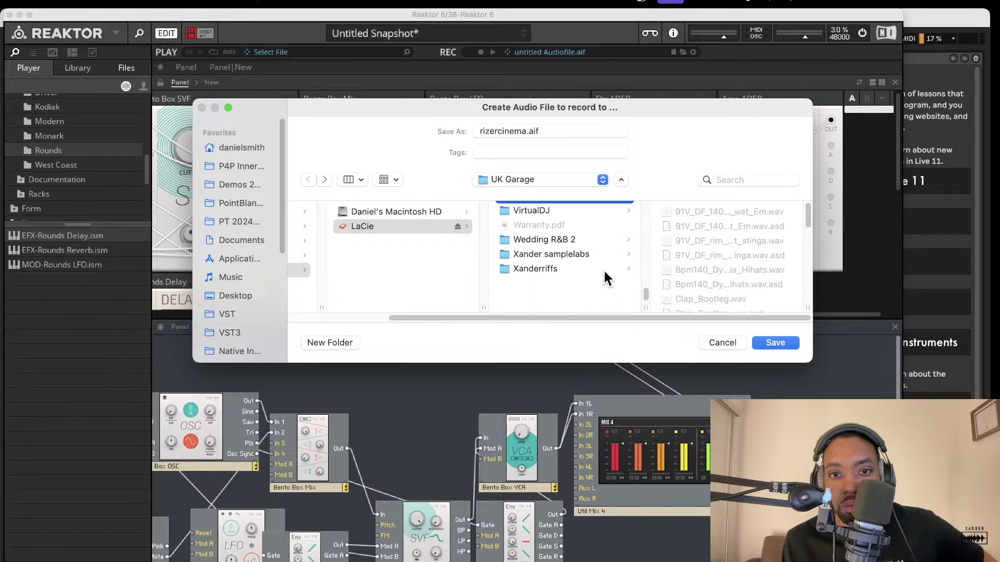
left_click(720, 340)
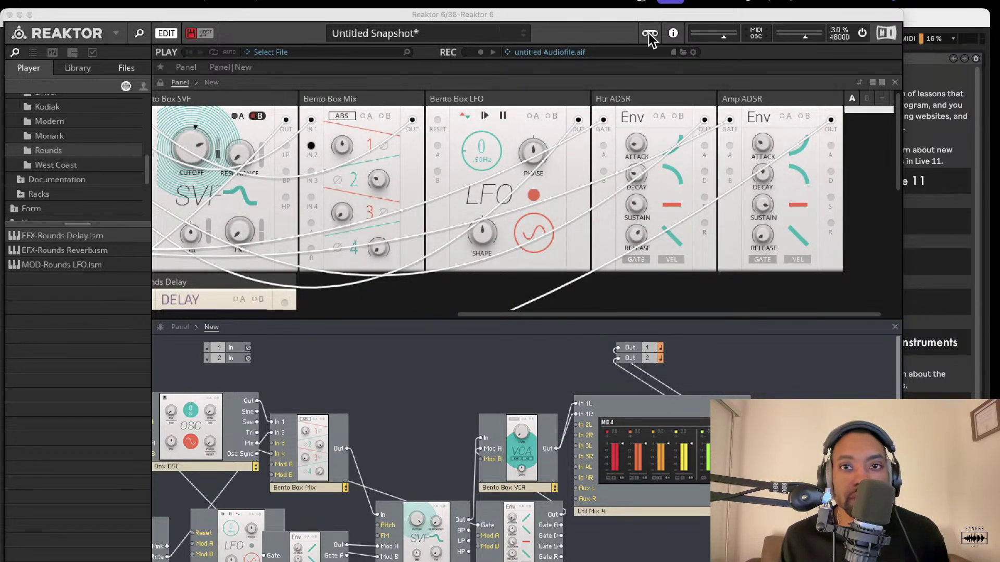
Step: Create the audio file to record to as Rizercinema.aif in the Desktop folder
left_click(683, 53)
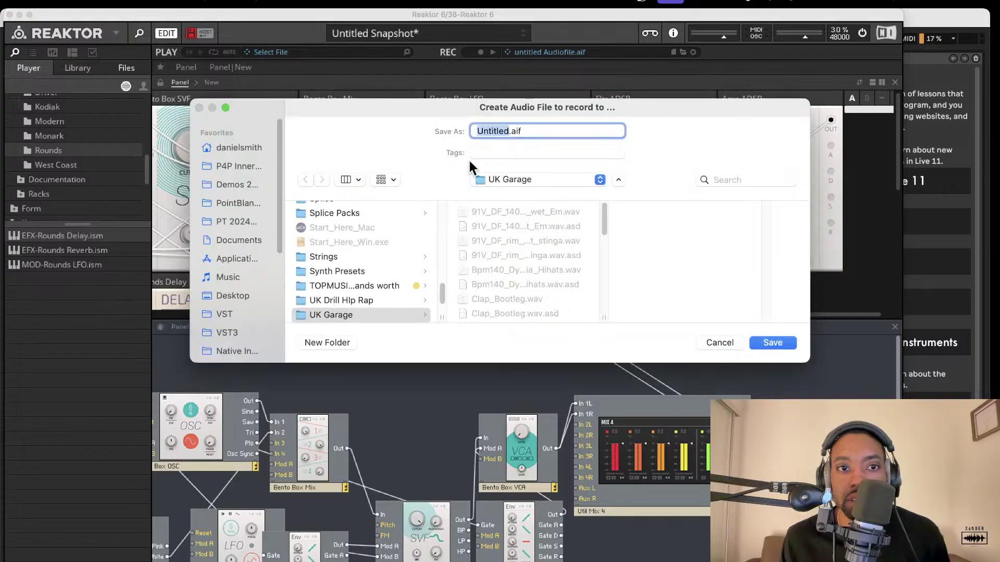
scroll(239, 292, "down", 5)
left_click_drag(385, 110, 0, 87)
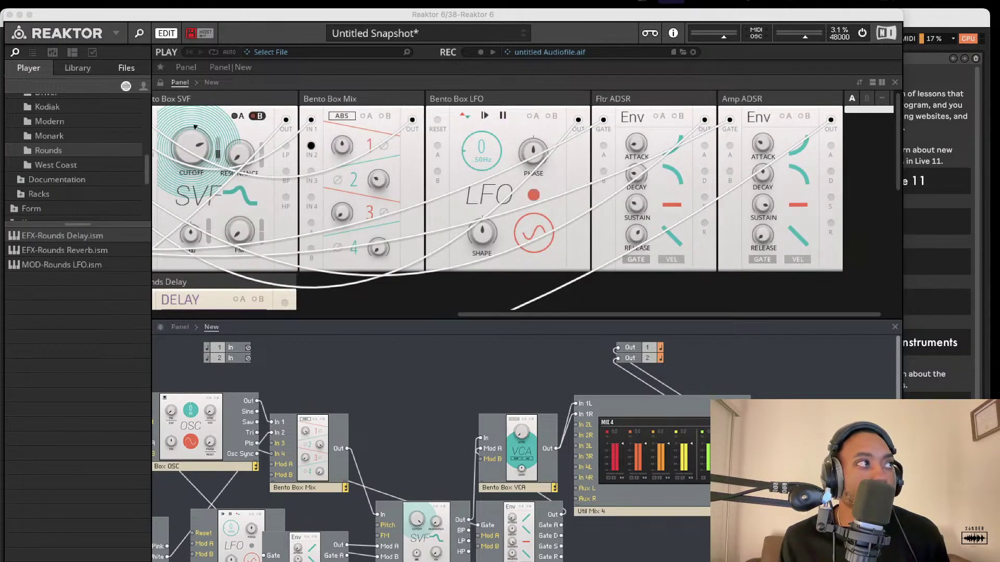
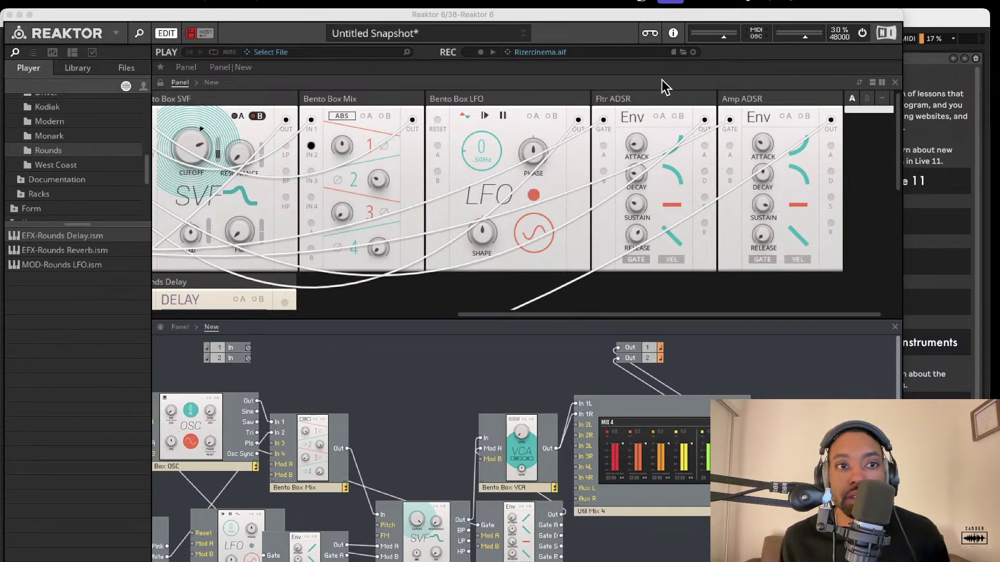
Step: Examine the rack's blocks from the Bento Box VCA and Mix 4 through the OSC, SVF, Mix, LFO and ADSR envelopes
scroll(313, 421, "down", 1)
scroll(333, 406, "left", 6)
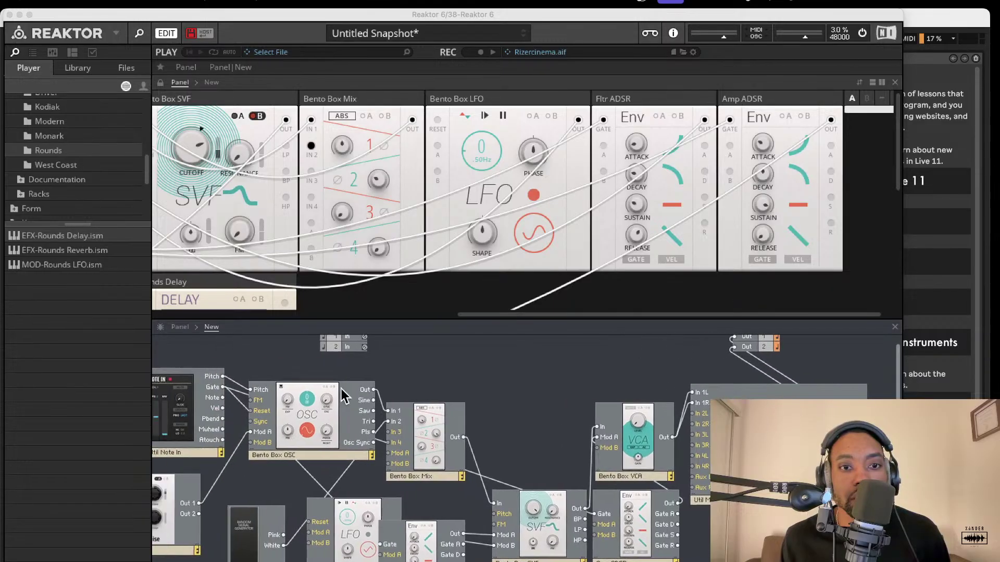
scroll(273, 221, "down", 9)
scroll(272, 220, "left", 15)
scroll(260, 211, "up", 3)
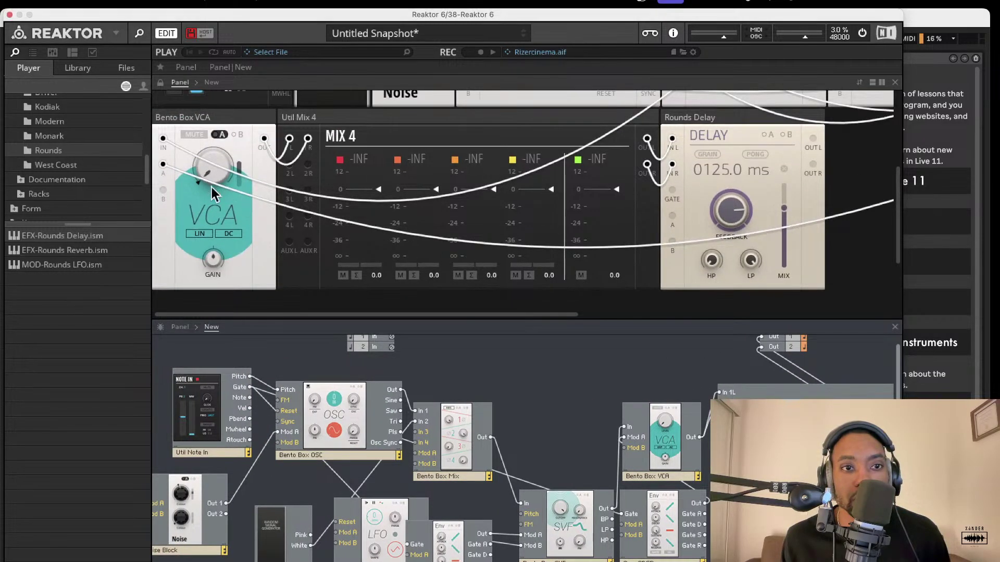
scroll(409, 112, "up", 5)
scroll(409, 112, "up", 4)
scroll(422, 114, "right", 6)
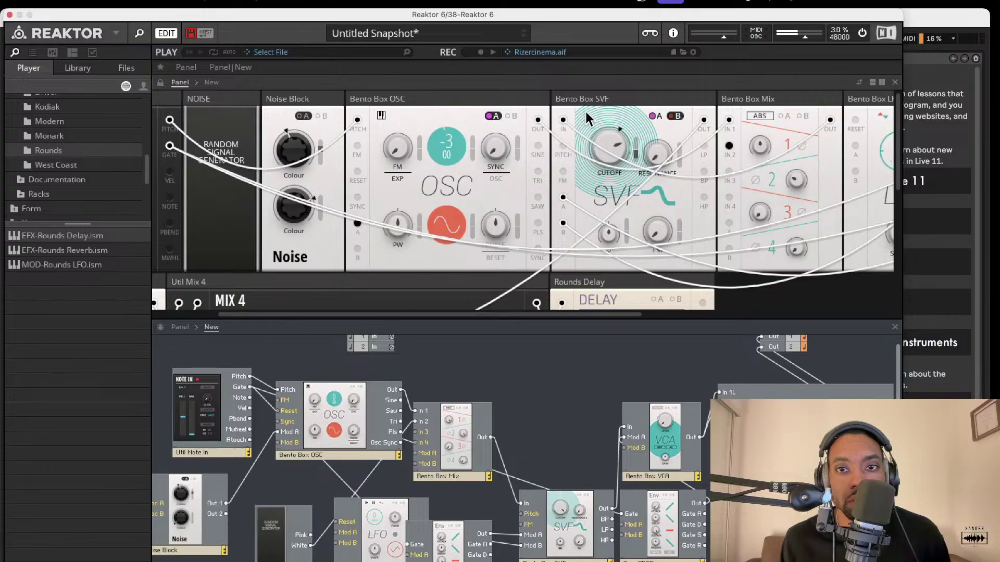
scroll(591, 115, "right", 5)
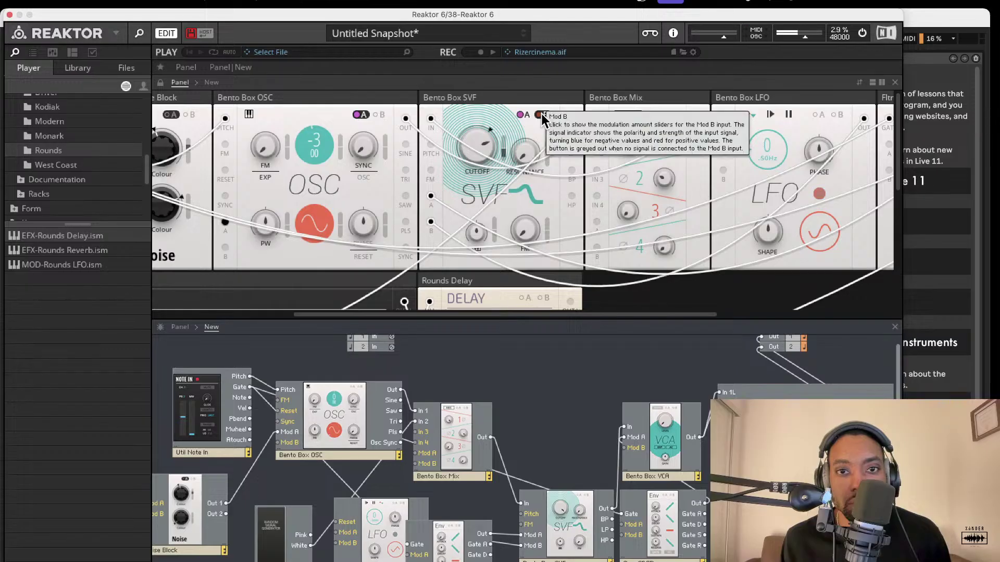
scroll(635, 169, "right", 8)
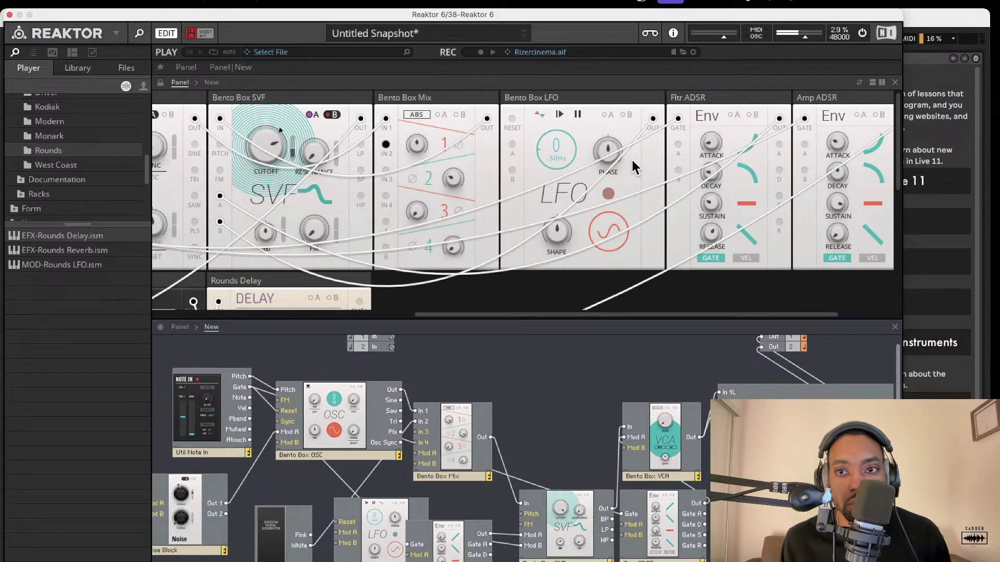
Step: Record the riser to Rizercinema.aif, restarting the take by overwriting the existing file, and stop the recorder
left_click(481, 53)
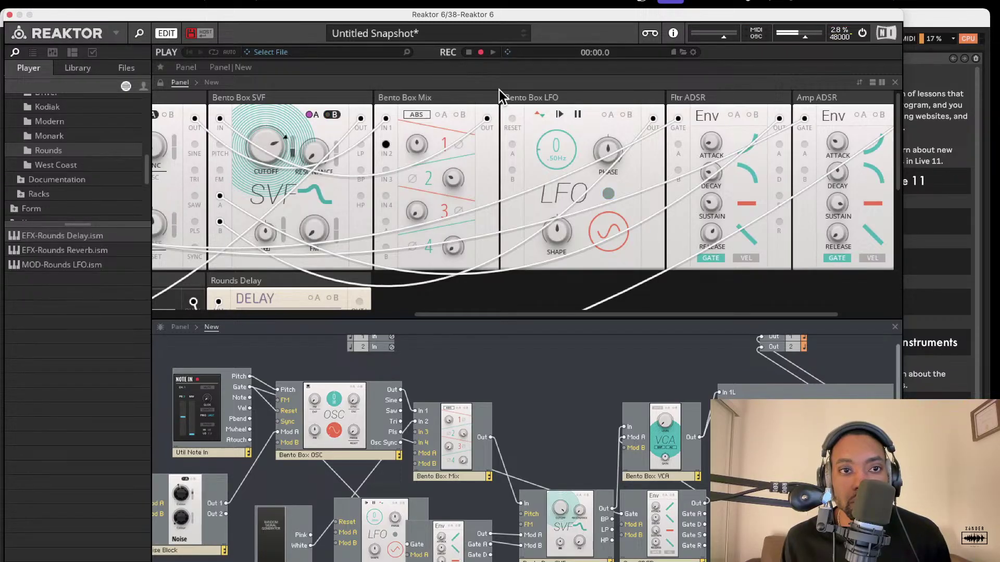
left_click(468, 52)
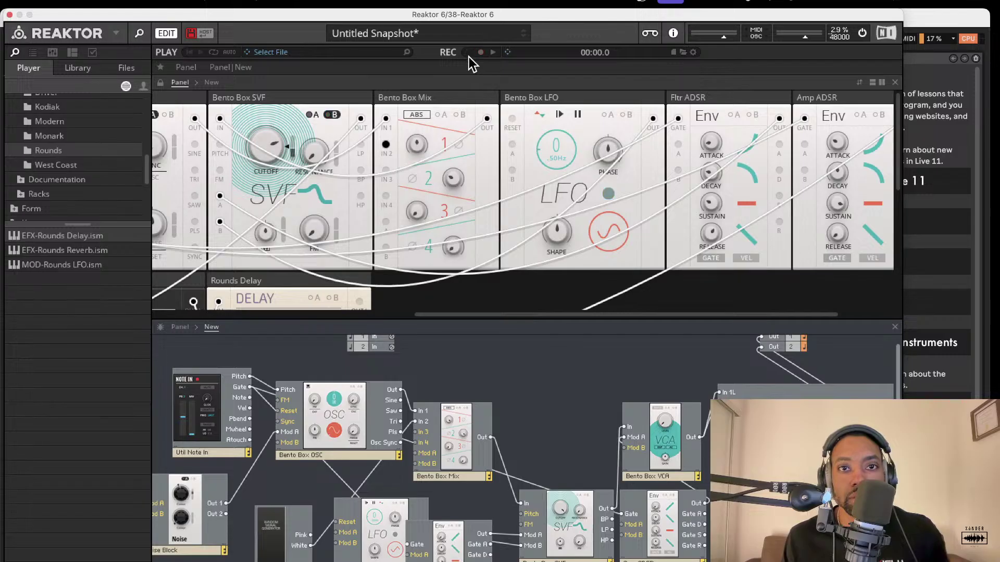
left_click(481, 53)
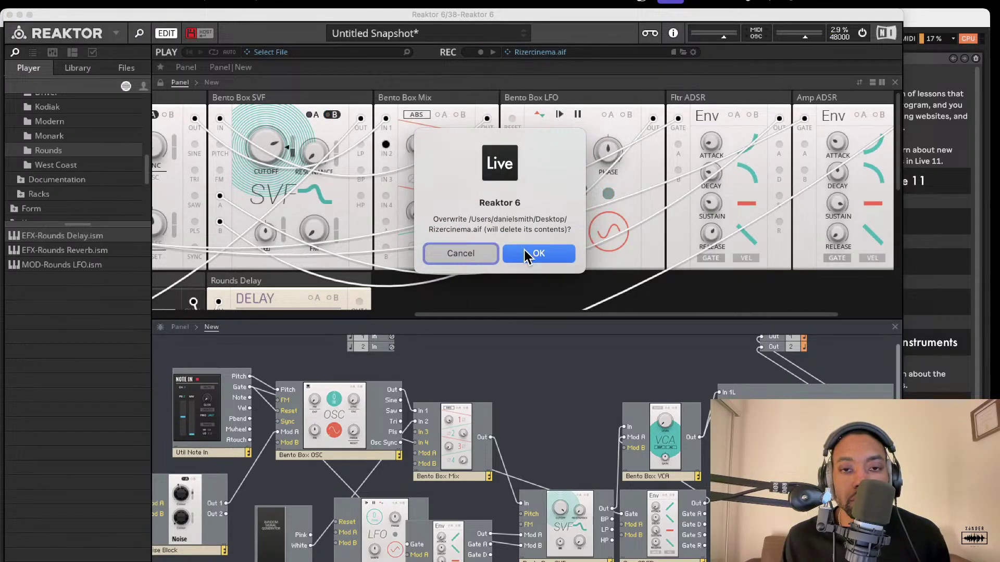
left_click(524, 252)
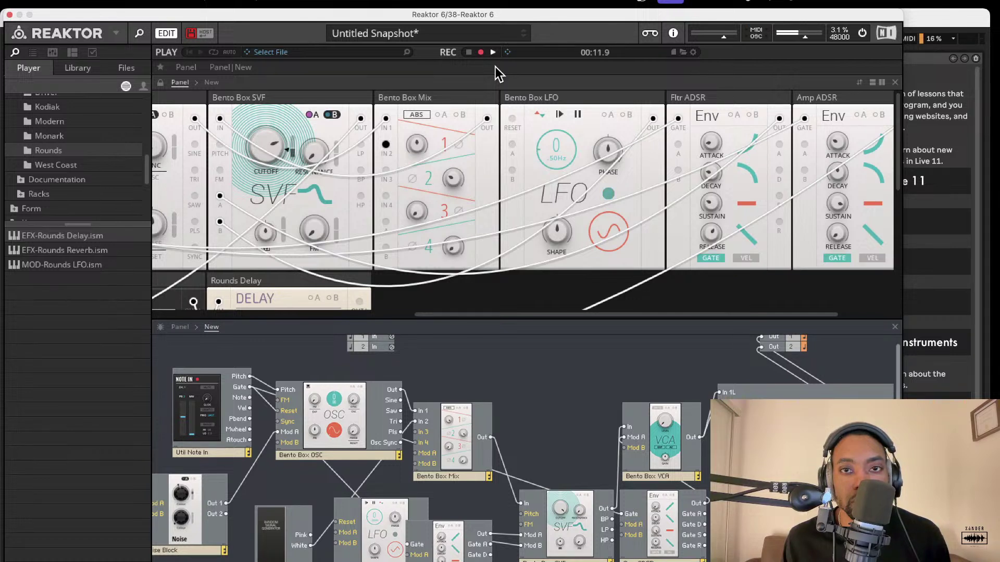
left_click(470, 52)
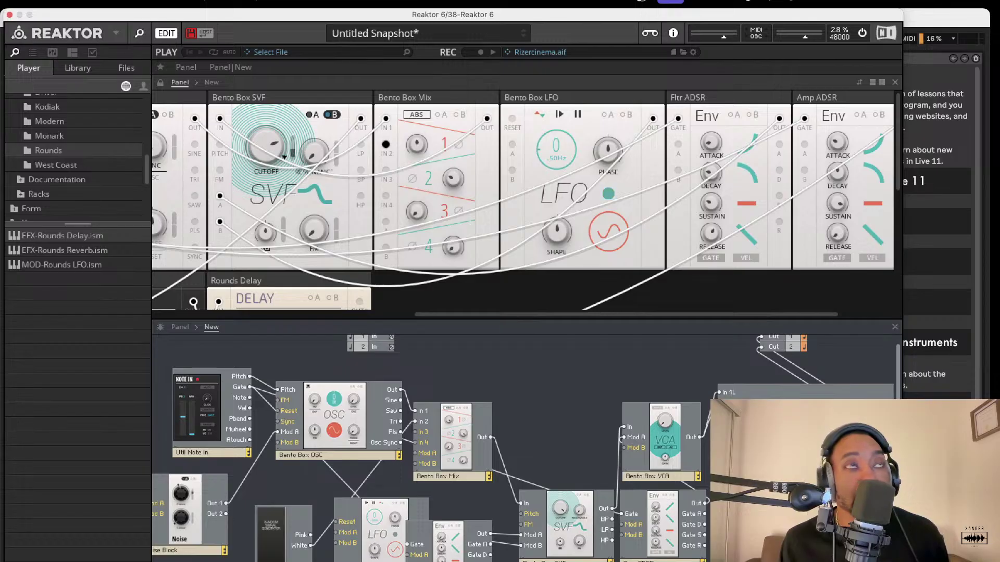
Step: Turn off Reaktor's active host toggle and close the plug-in window to return to Ableton Live's arrangement
left_click(188, 33)
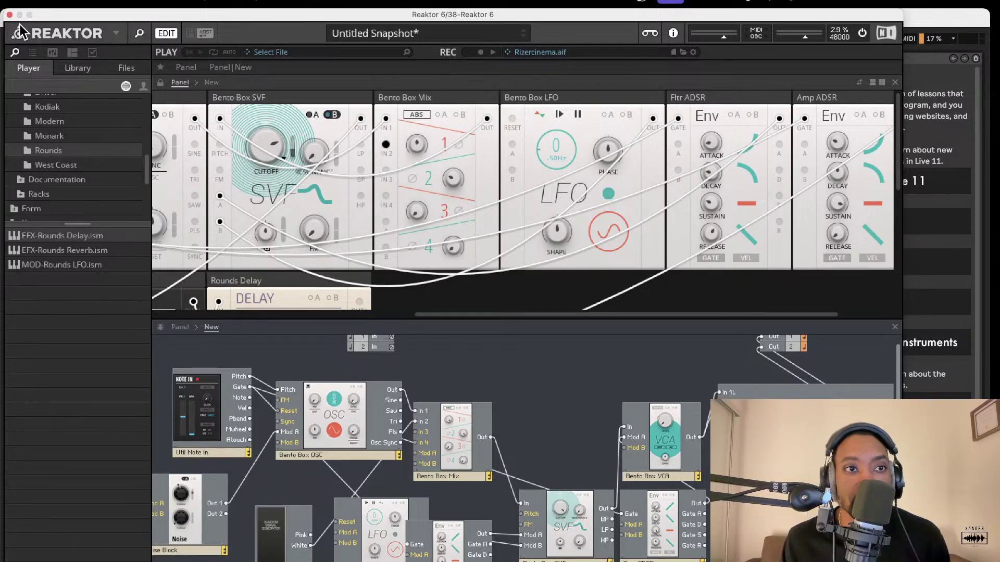
left_click(9, 15)
left_click_drag(361, 354, 381, 352)
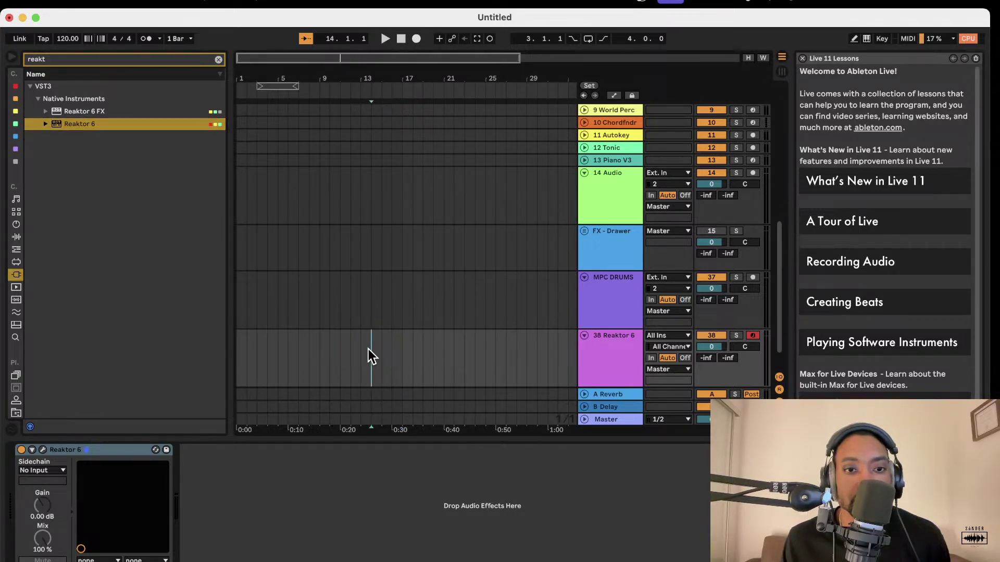
scroll(21, 383, "down", 6)
left_click(15, 412)
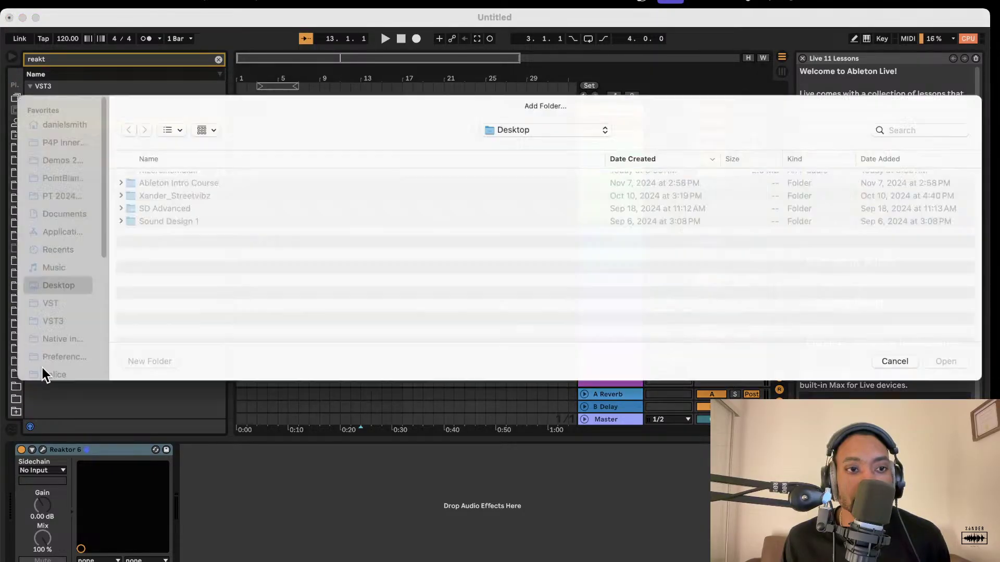
scroll(48, 286, "up", 3)
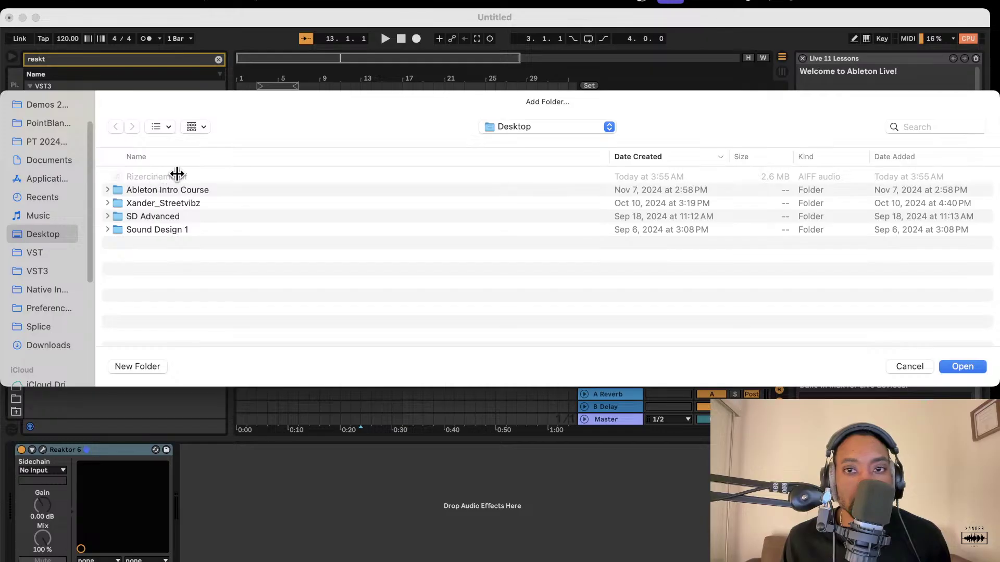
left_click(910, 366)
Step: Import Rizercinema.aif from the desktop onto a new audio track at bar 18 and set the track's volume to -10.0
left_click_drag(628, 14, 581, 44)
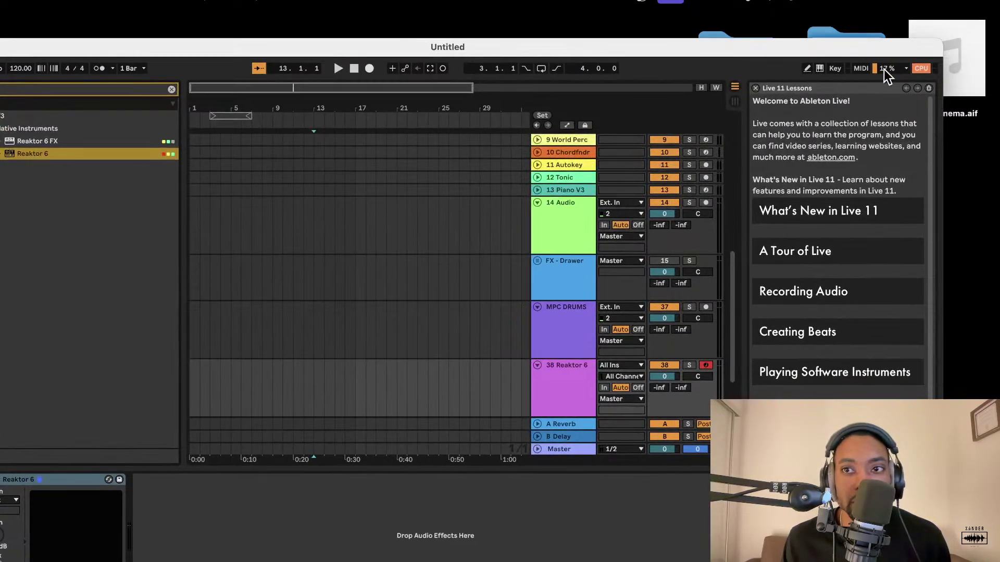
left_click_drag(954, 50, 320, 380)
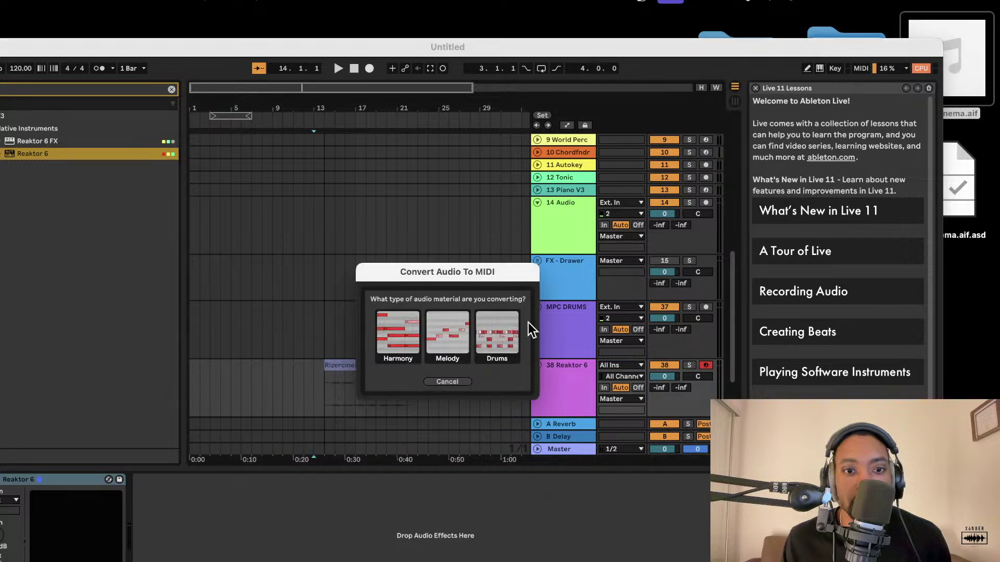
left_click(447, 381)
left_click_drag(948, 60, 362, 405)
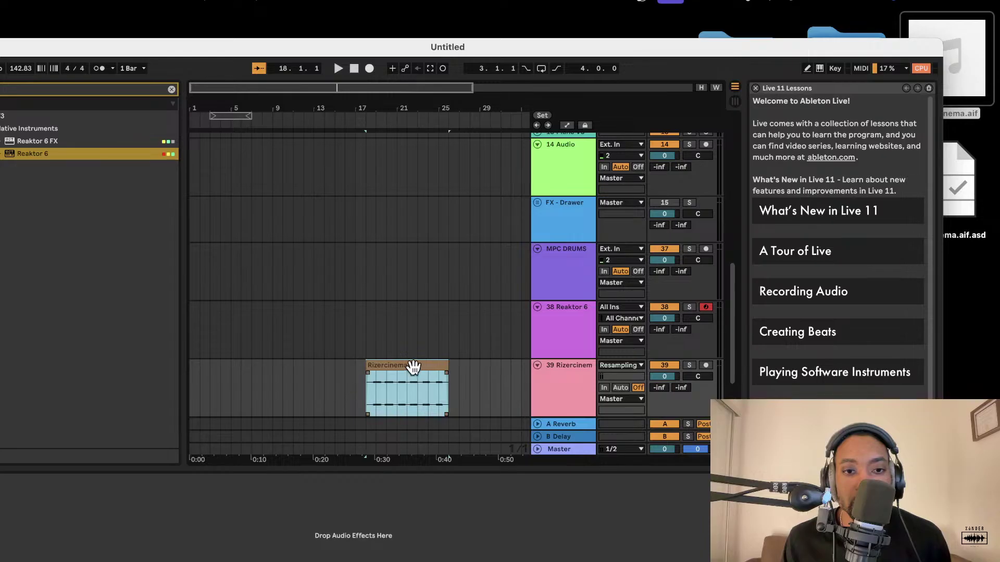
left_click_drag(658, 380, 660, 401)
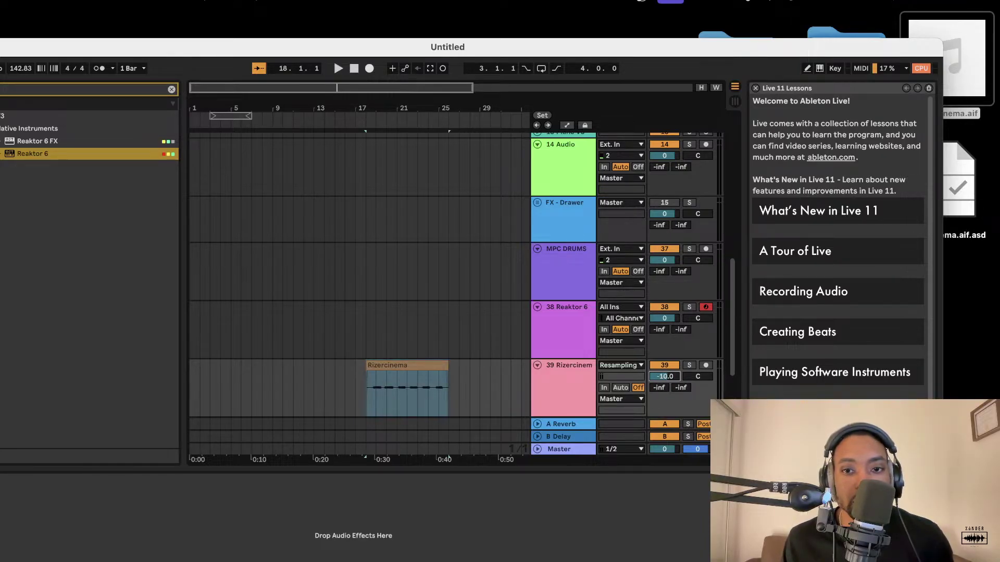
Step: Play the Rizercinema clip briefly from its start at bar 18 and stop playback
scroll(420, 323, "down", 1)
left_click(384, 350)
scroll(400, 350, "right", 1)
scroll(400, 350, "down", 1)
scroll(400, 350, "right", 1)
left_click(357, 289)
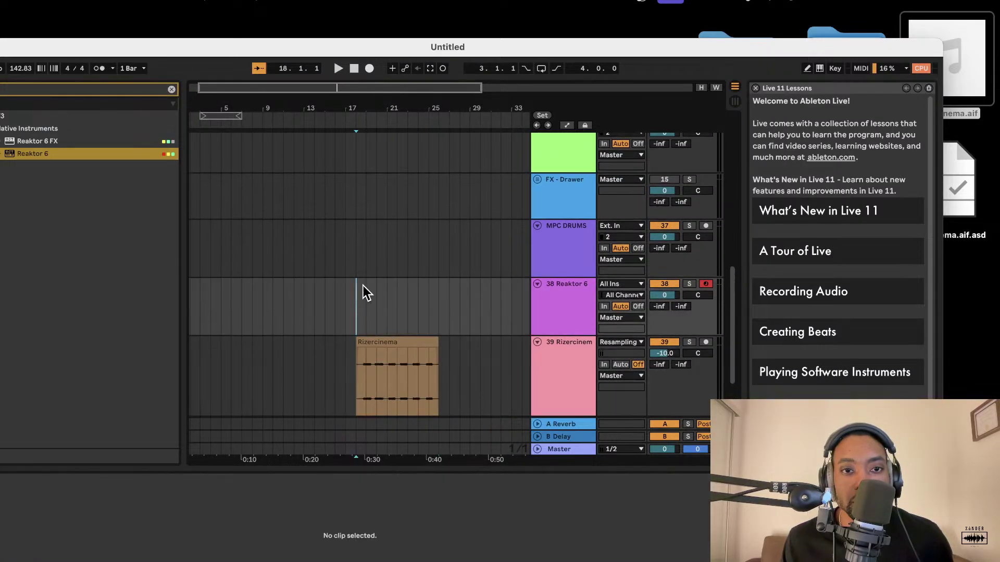
key("space")
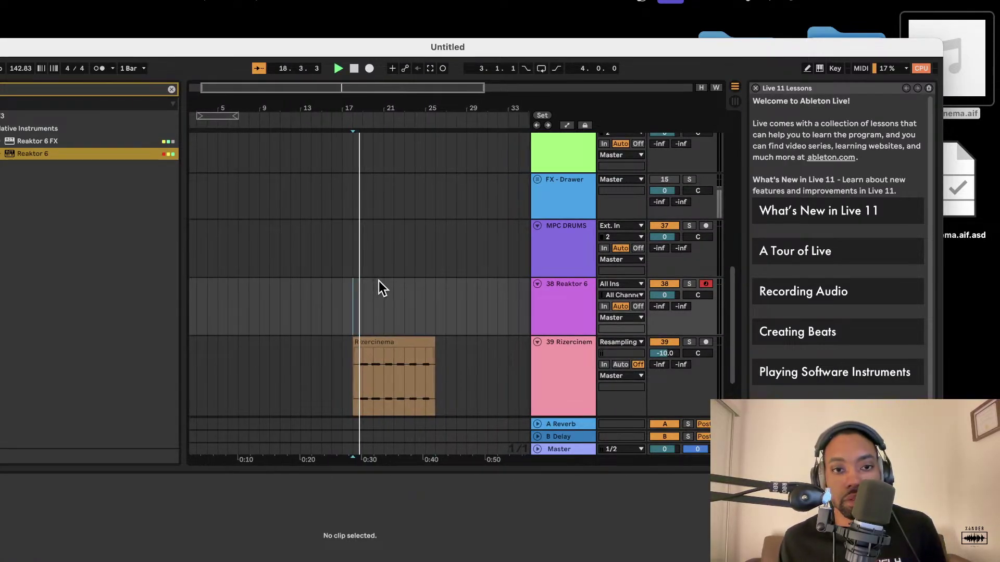
key("space")
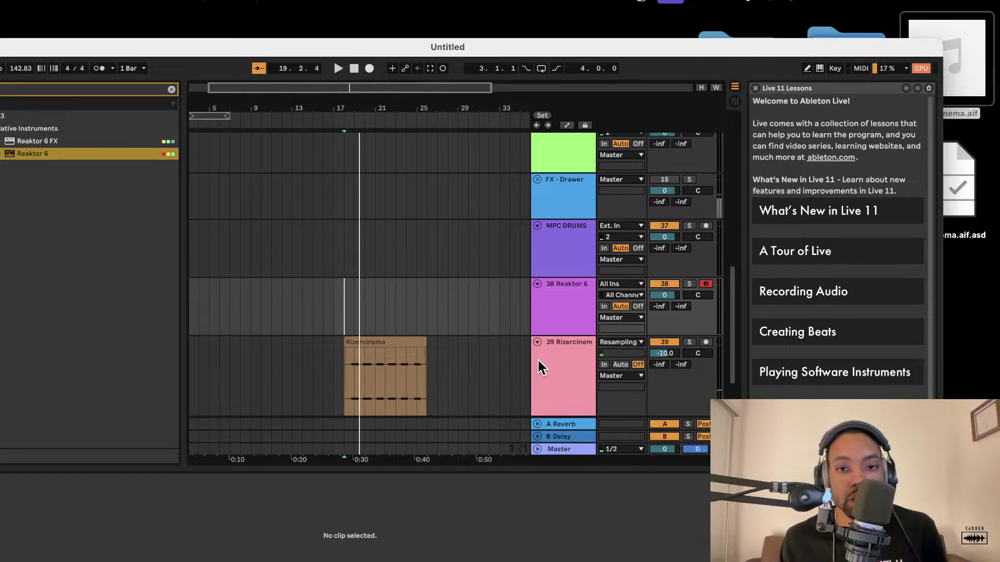
Step: Inspect the Rizercinema clip's waveform up close and show the clip's sample details
scroll(368, 342, "up", 1)
scroll(368, 342, "left", 1)
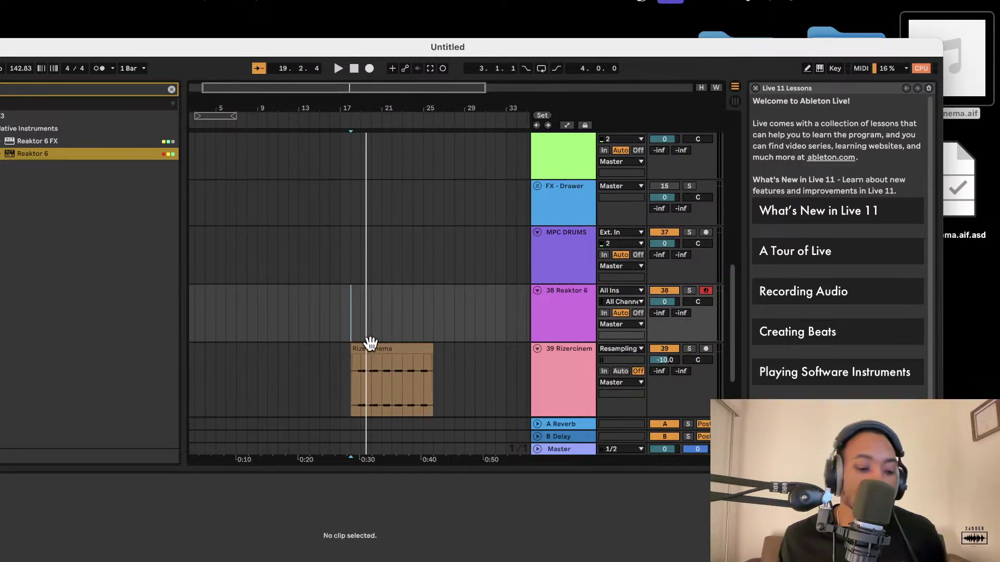
scroll(380, 343, "up", 5)
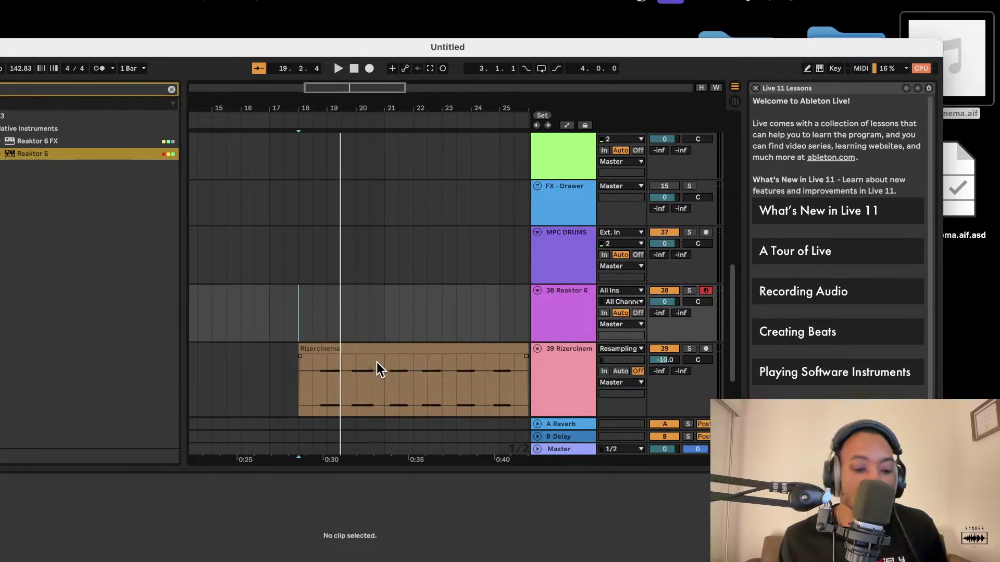
scroll(391, 362, "down", 5)
scroll(392, 360, "down", 1)
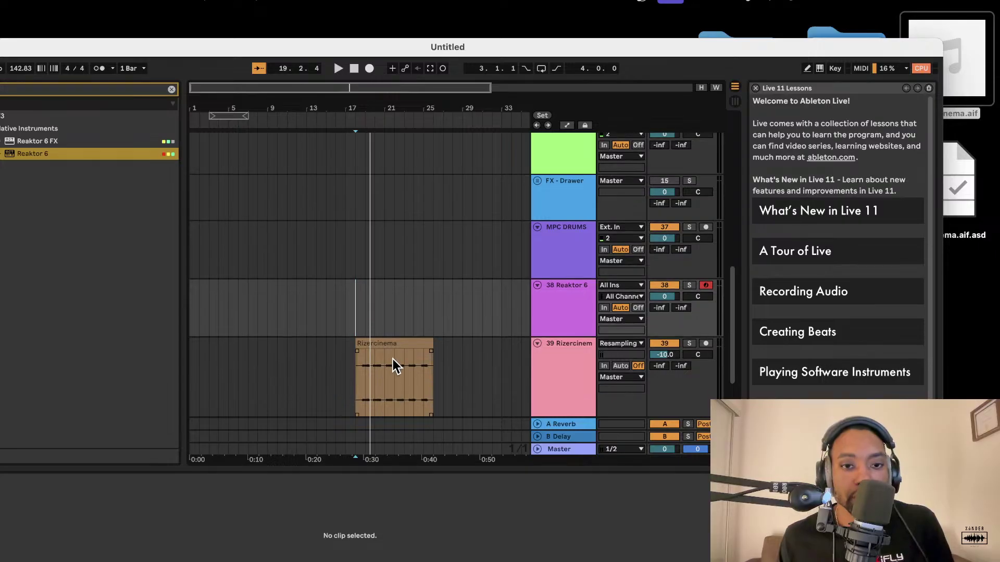
scroll(399, 356, "up", 5)
left_click(471, 342)
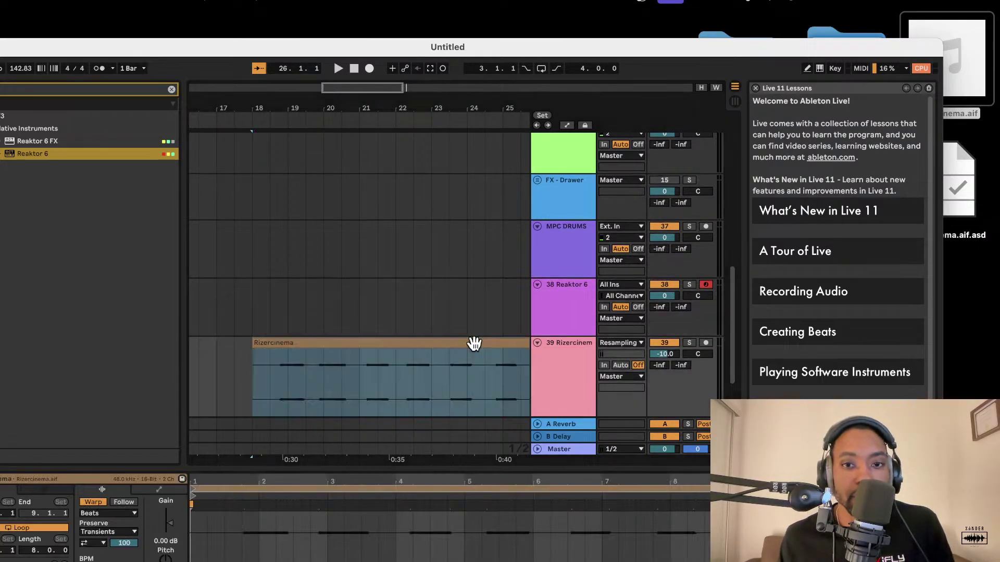
left_click(577, 374)
left_click(476, 341)
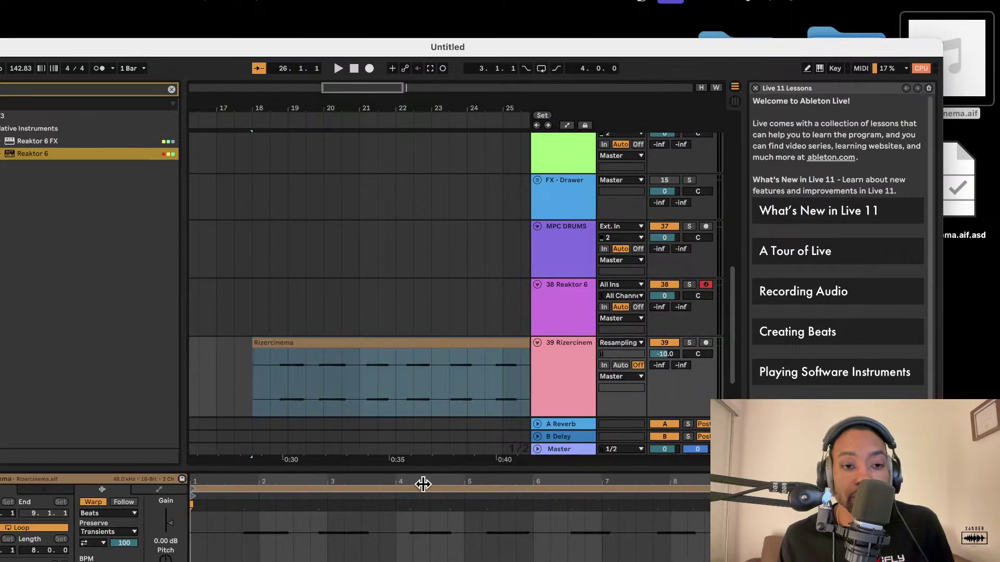
Step: Enlarge the clip's sample display and play the Rizercinema clip from its start at bar 18
scroll(335, 530, "up", 5)
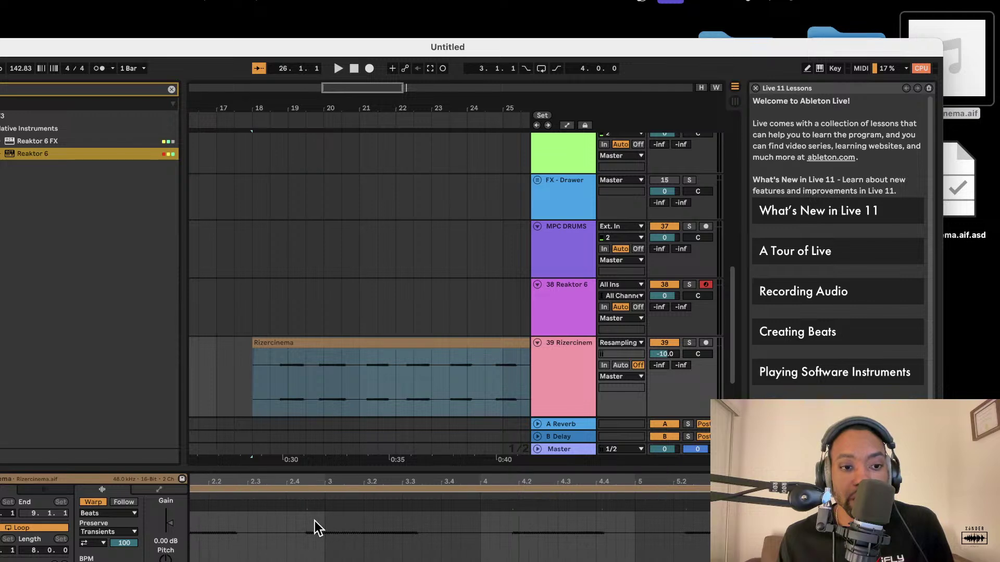
left_click_drag(169, 522, 169, 518)
left_click_drag(340, 470, 362, 350)
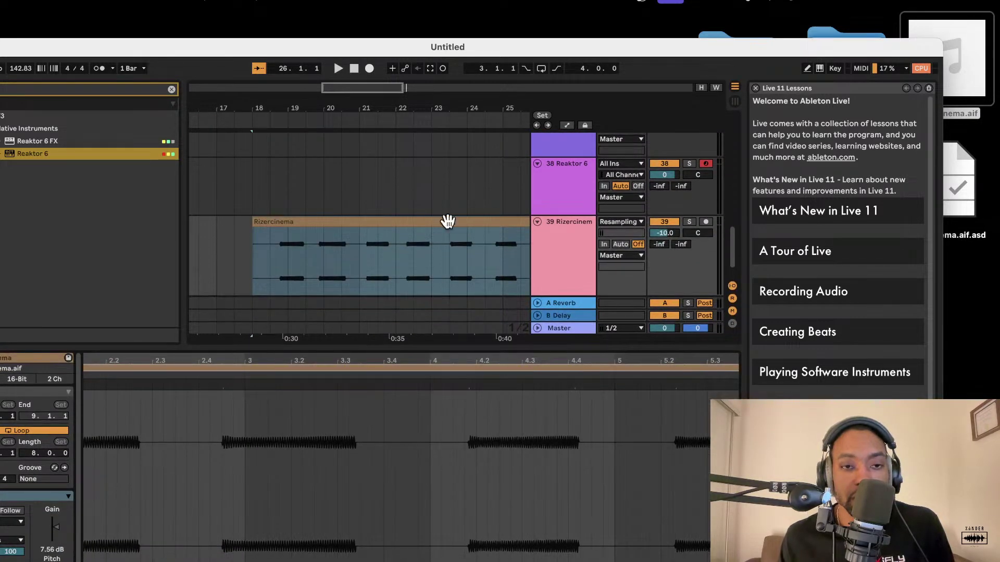
key("space")
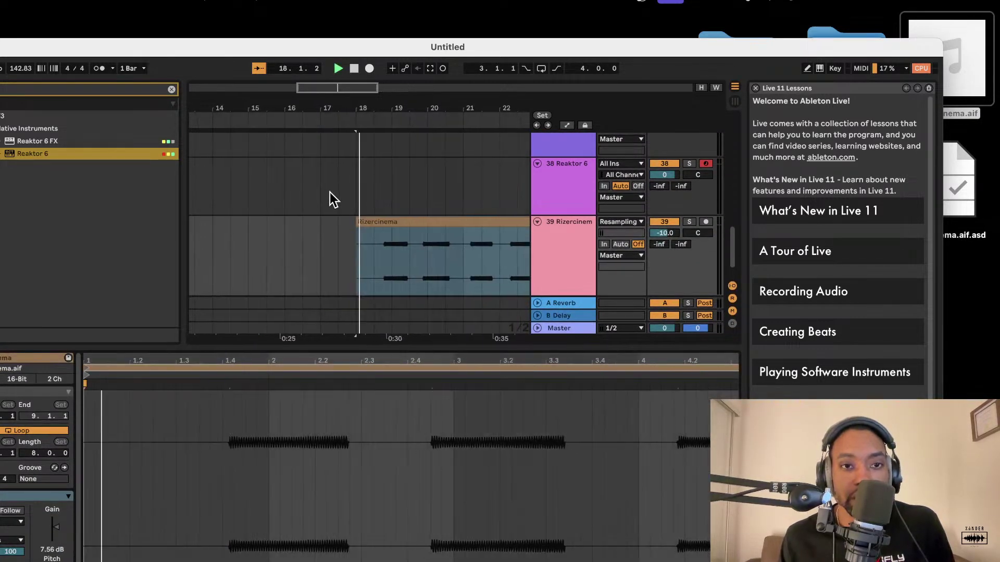
Step: Cut the first note out of the Rizercinema clip by splitting at 19.3.1, and move that piece to 16.3.1
left_click(360, 241)
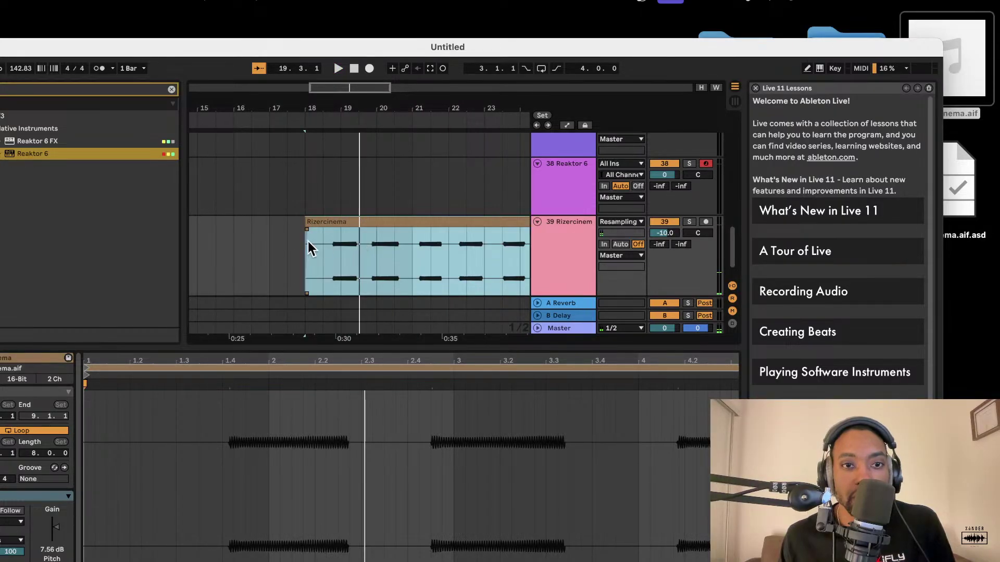
left_click_drag(305, 221, 324, 222)
left_click(359, 236)
key("super+e")
left_click_drag(339, 221, 268, 222)
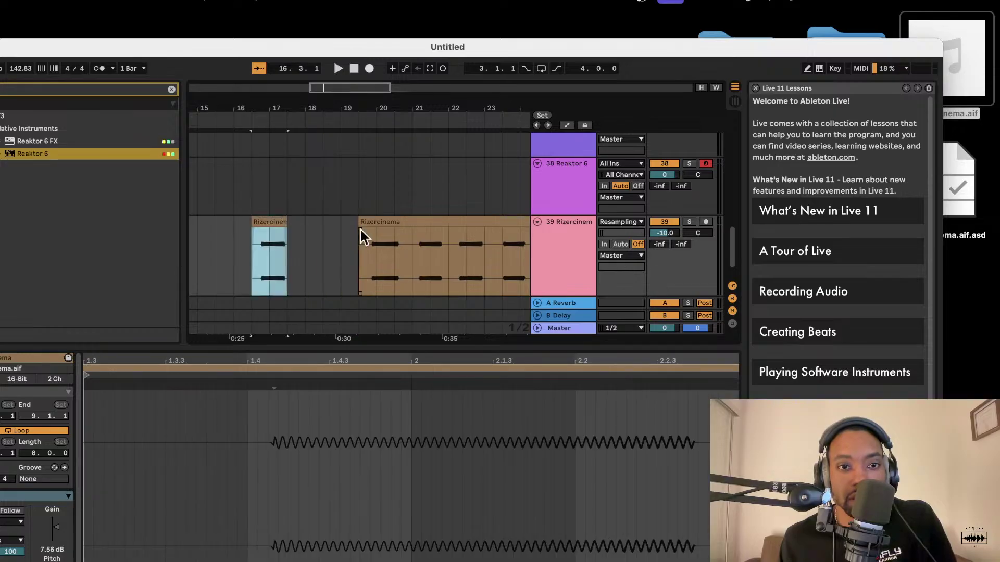
Step: Trim the end of the separated Rizercinema piece back to where its waveform ends
key("z")
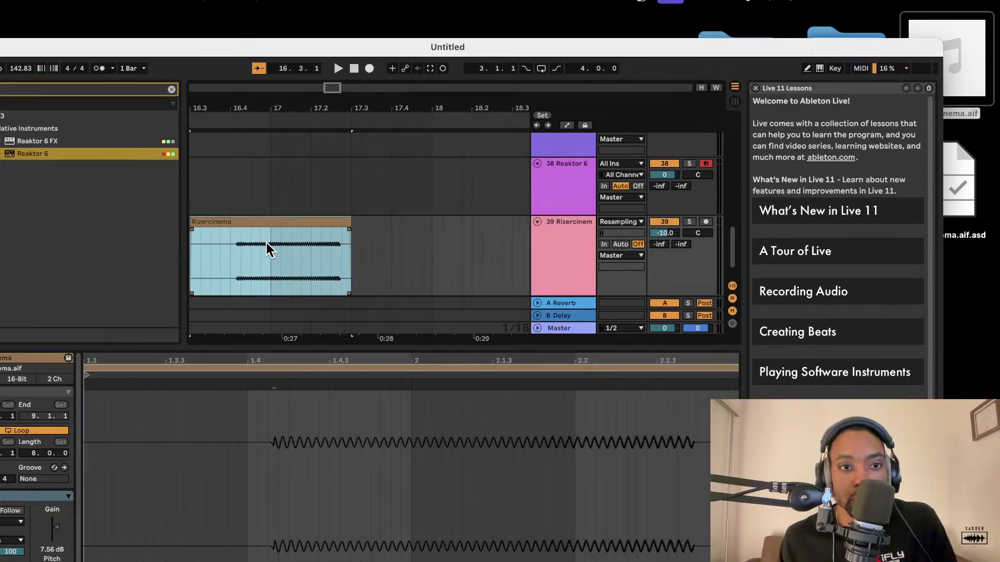
left_click_drag(468, 223, 448, 222)
scroll(446, 245, "up", 8)
scroll(445, 247, "up", 1)
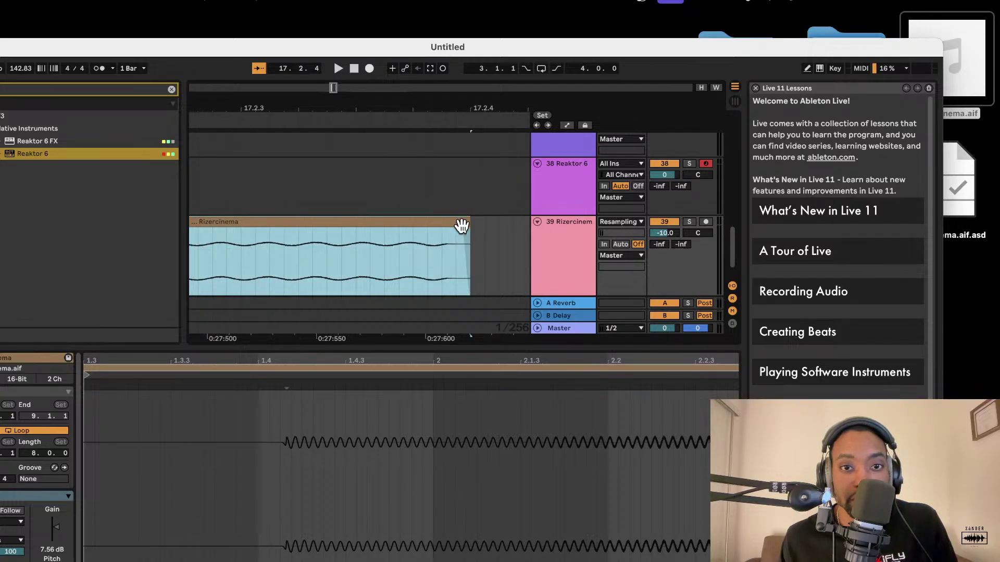
left_click(463, 224)
left_click_drag(464, 222, 405, 221)
Step: Trim the start of the separated Rizercinema piece forward to just before its waveform begins, after 16.4
scroll(437, 232, "up", 5)
scroll(437, 232, "up", 1)
scroll(401, 241, "down", 3)
left_click_drag(299, 221, 352, 221)
scroll(328, 243, "up", 8)
scroll(367, 246, "down", 3)
scroll(366, 246, "up", 3)
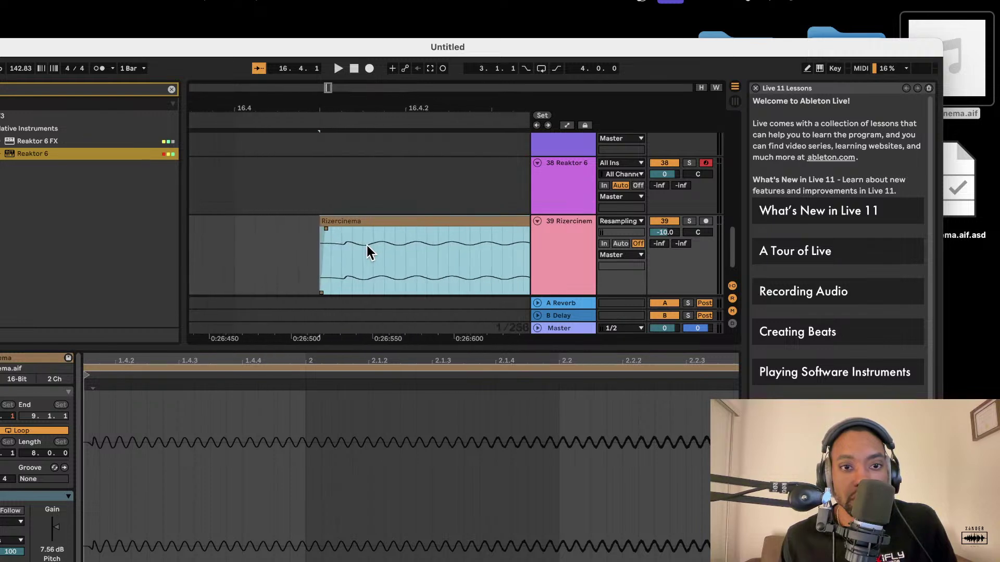
scroll(366, 245, "up", 5)
scroll(366, 246, "down", 5)
Step: Loop the trimmed Rizercinema clip in the arrangement, listen to it repeat and stop playback
left_click(415, 192)
key("space")
key("super+l")
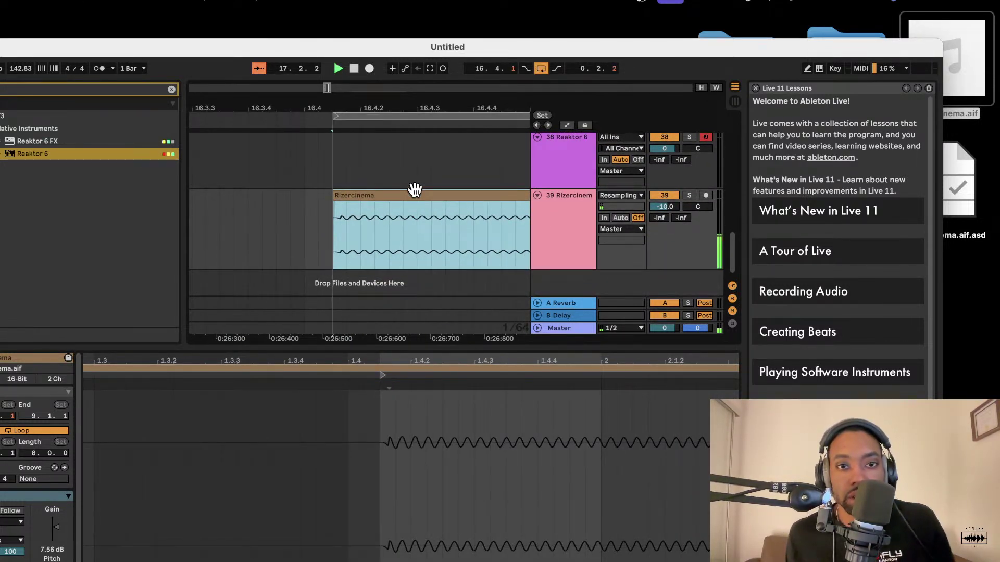
scroll(416, 201, "right", 3)
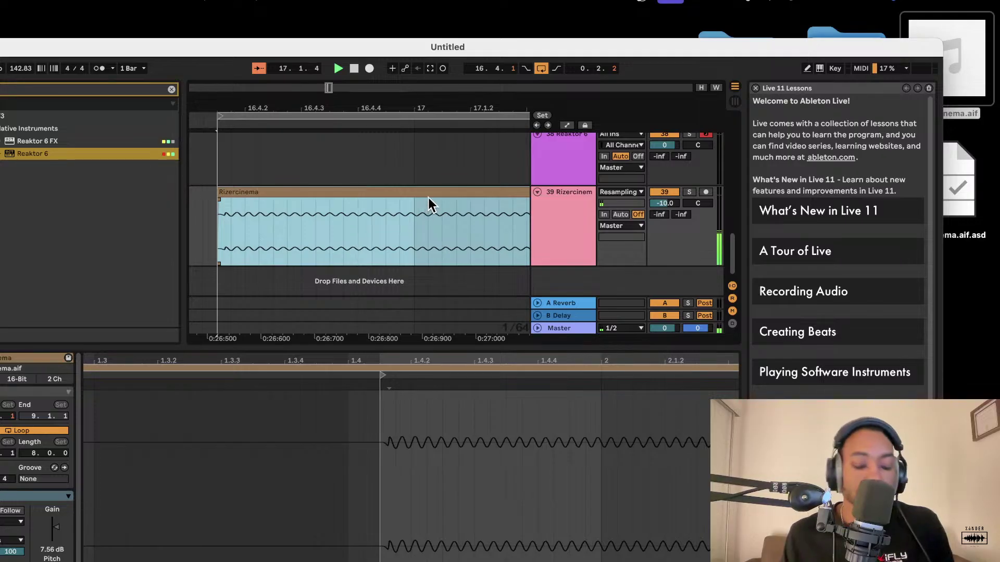
scroll(428, 198, "down", 10)
scroll(428, 199, "down", 1)
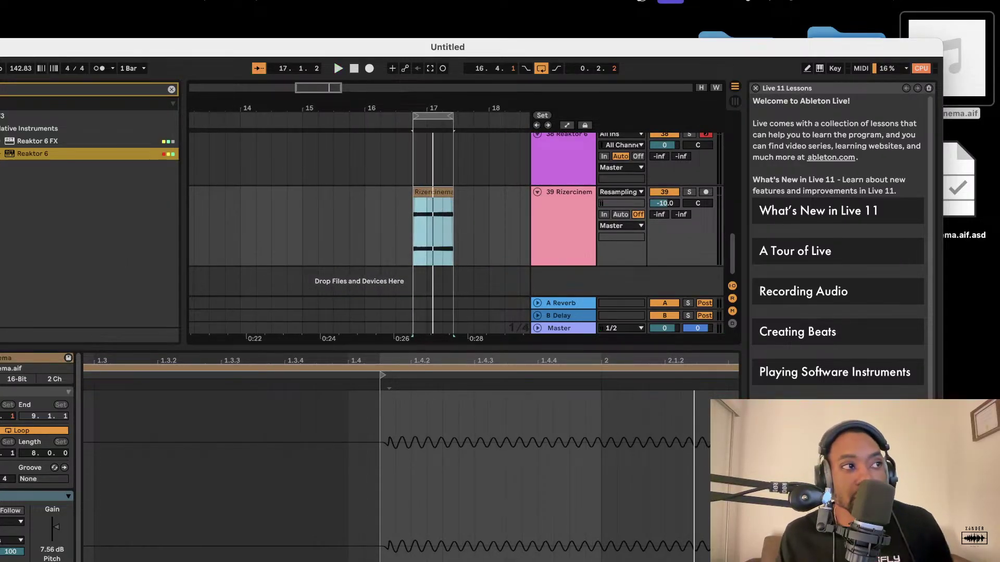
Step: Select the Reaktor 6 track, bring its device fully into view and open the Reaktor plug-in window
left_click(521, 260)
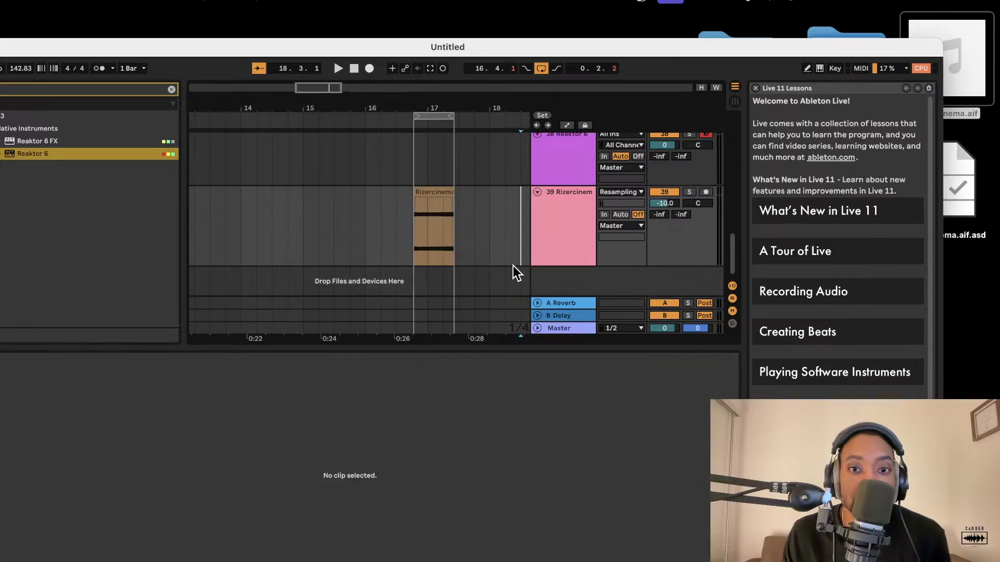
left_click(577, 237)
left_click(555, 165)
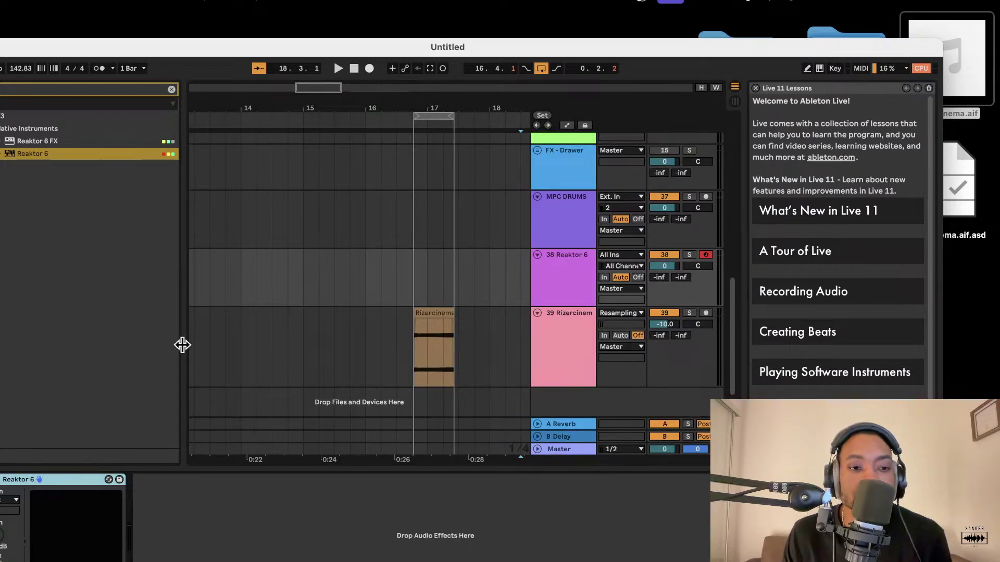
left_click_drag(228, 56, 292, 26)
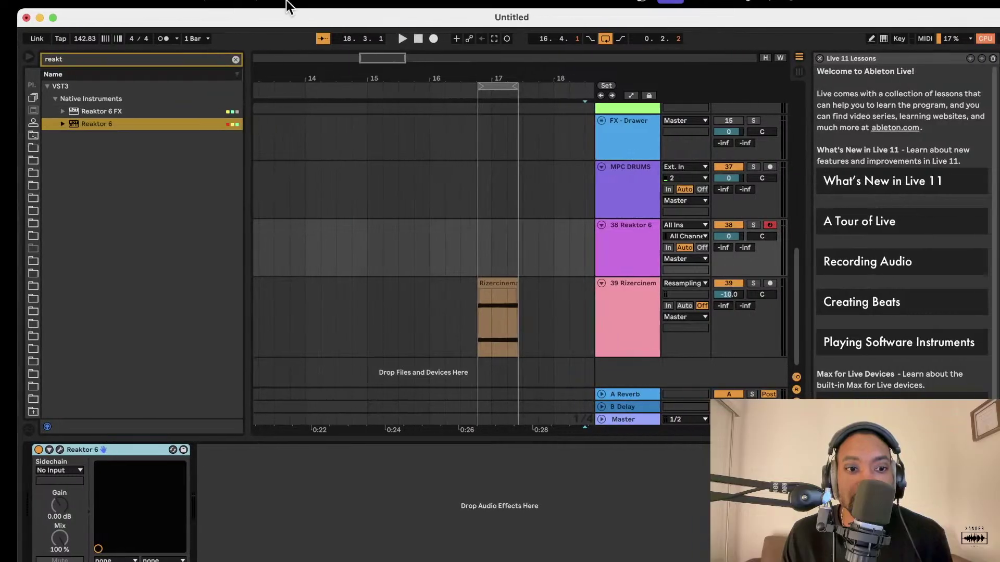
left_click(59, 449)
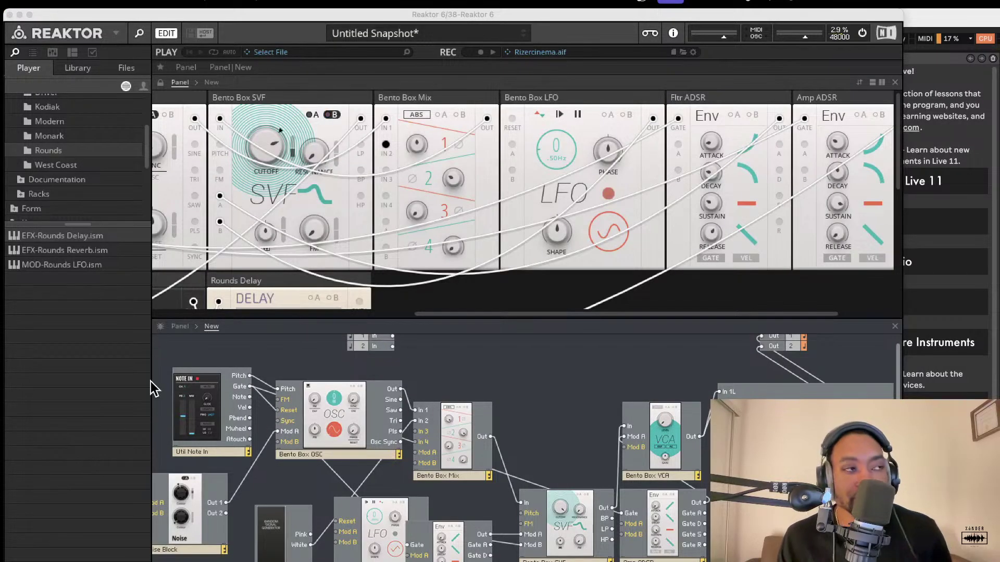